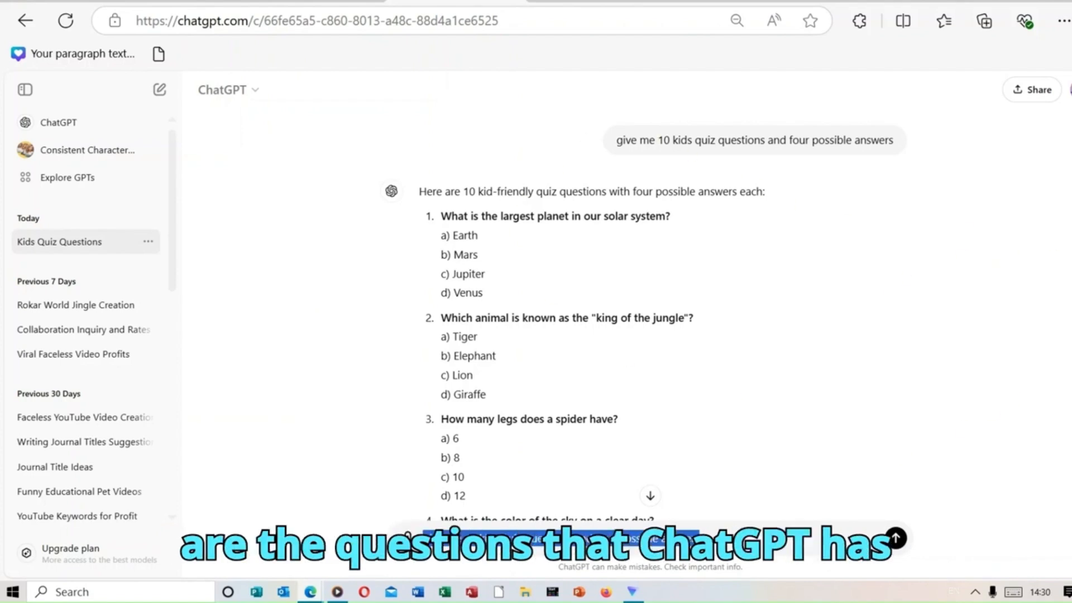
# Step: Review the ten generated kids quiz questions and the list of their correct answers in the ChatGPT conversation
pyautogui.scroll(-8, 407, 536)
pyautogui.scroll(-4, 407, 537)
pyautogui.scroll(-3, 564, 313)
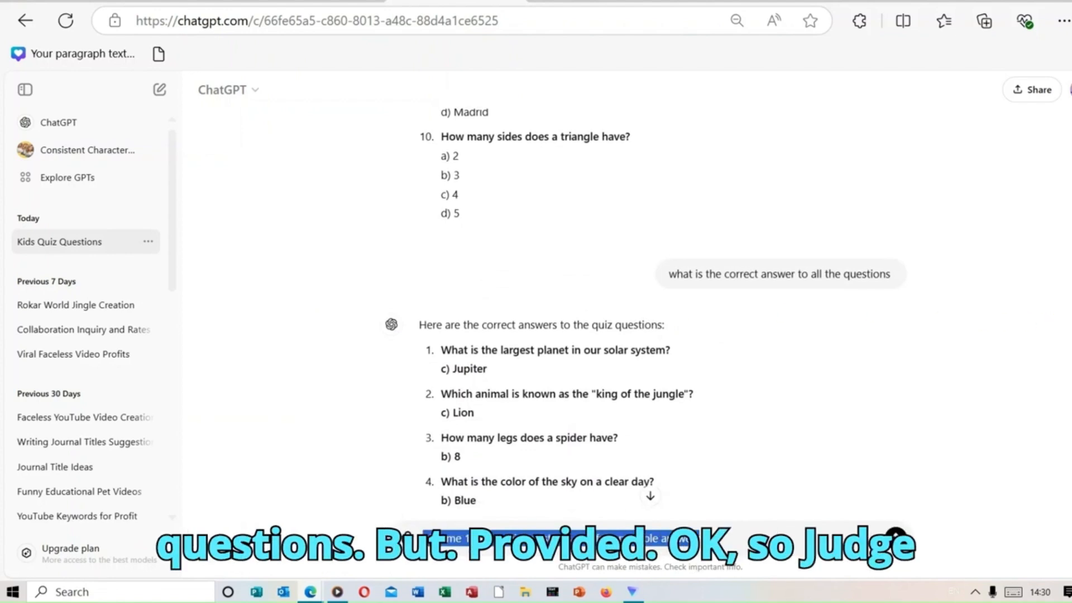
pyautogui.scroll(-4, 646, 315)
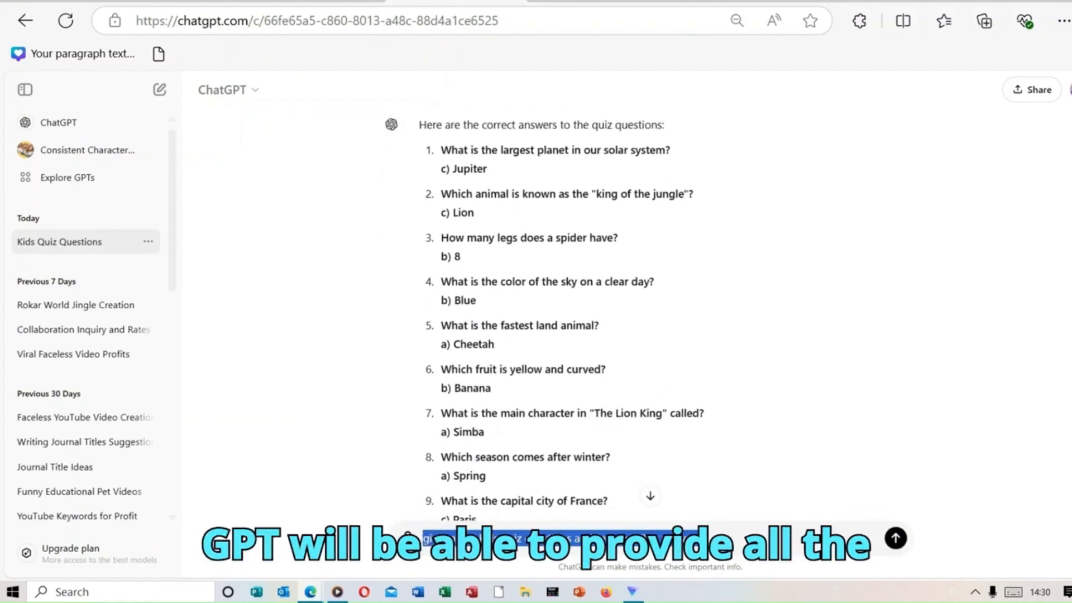
pyautogui.scroll(-1, 545, 315)
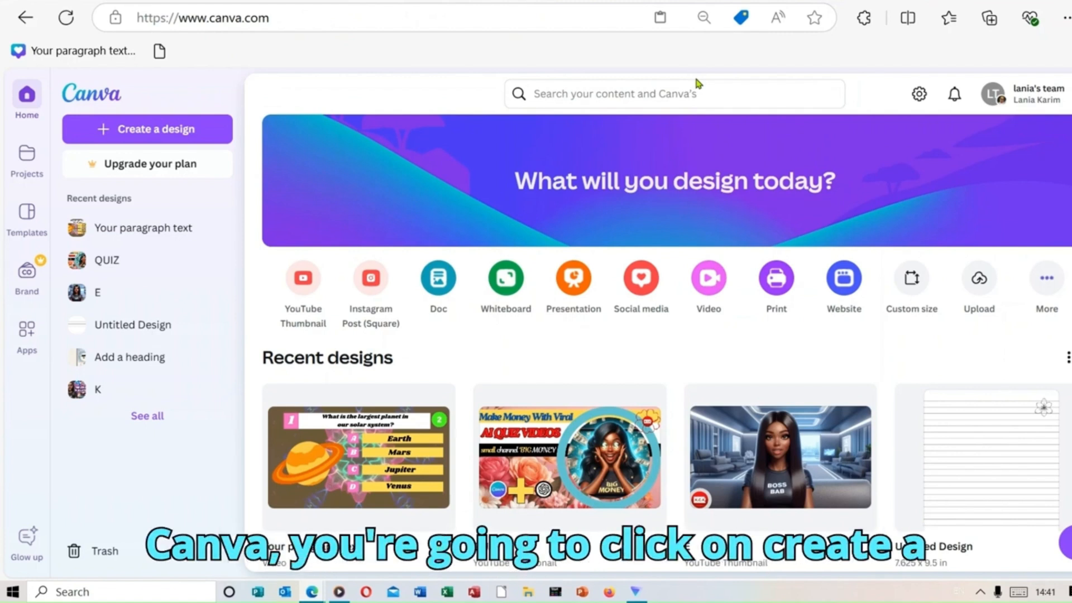
# Step: In Canva, search the design types for "you tube video" and create a blank YouTube Video (1080p) design
pyautogui.click(129, 129)
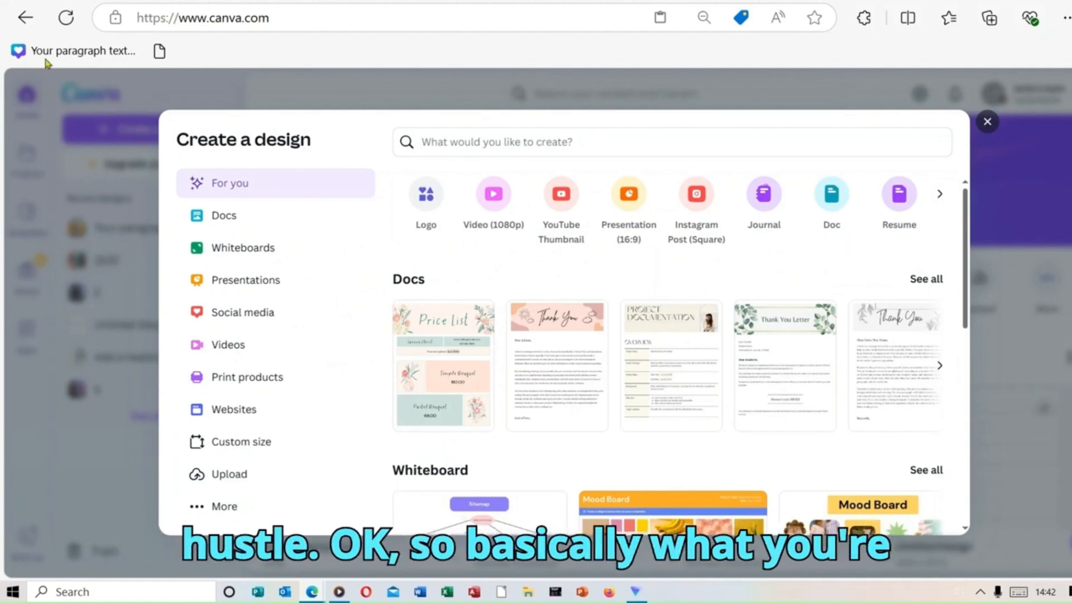
pyautogui.click(446, 146)
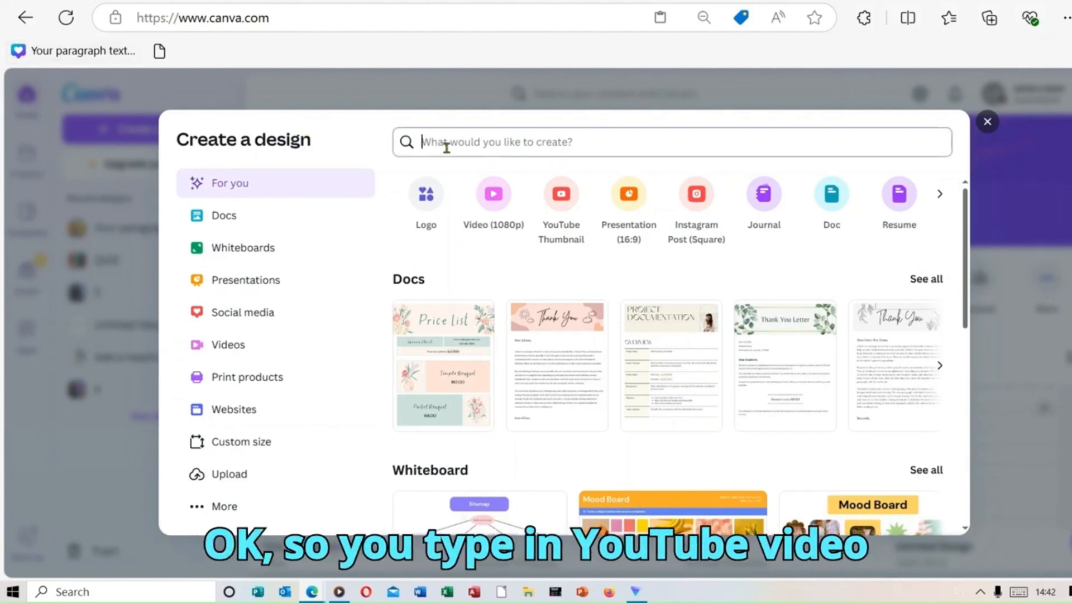
pyautogui.write('you tube video')
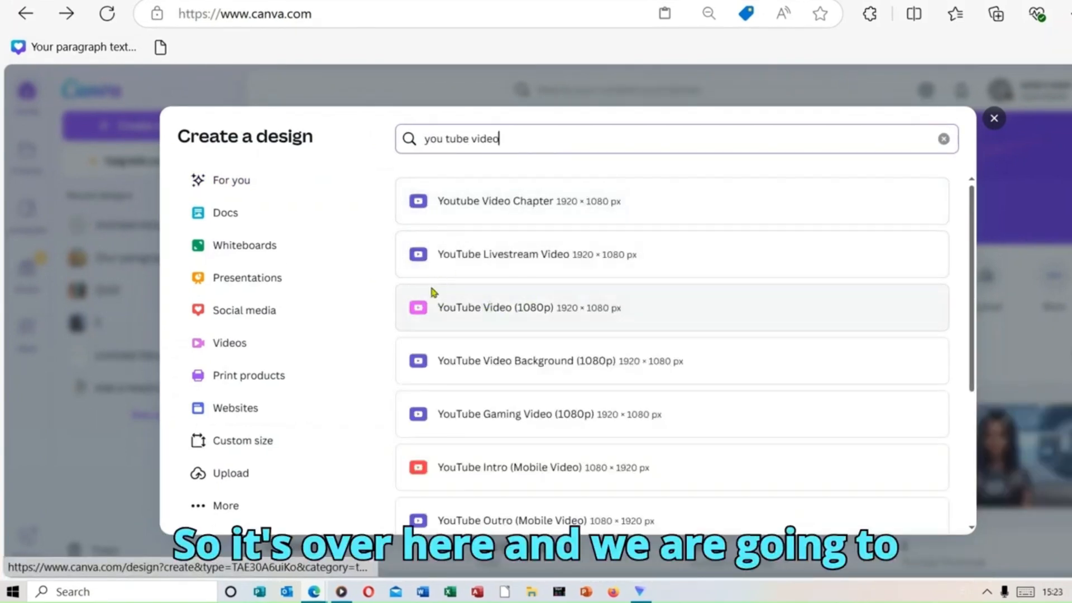
pyautogui.click(499, 294)
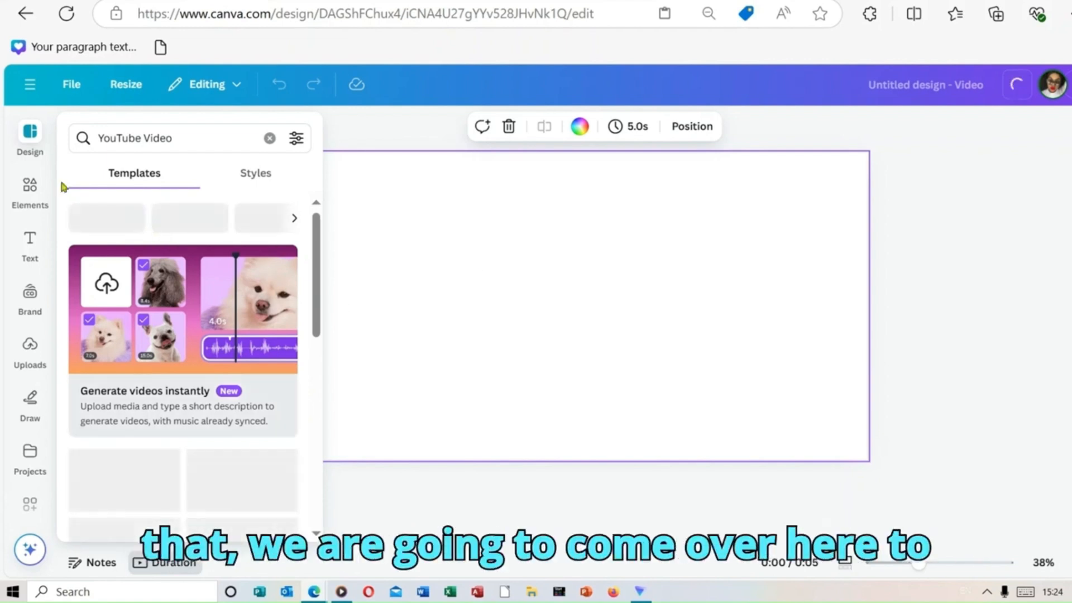
# Step: Search the elements for "background" and show all of the video results
pyautogui.click(30, 194)
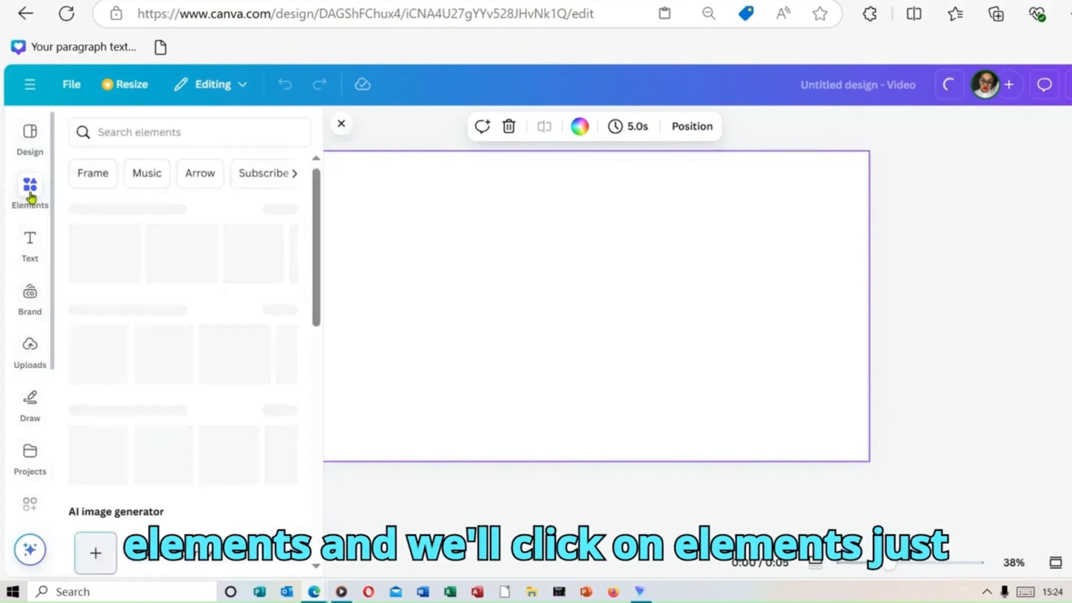
pyautogui.click(165, 126)
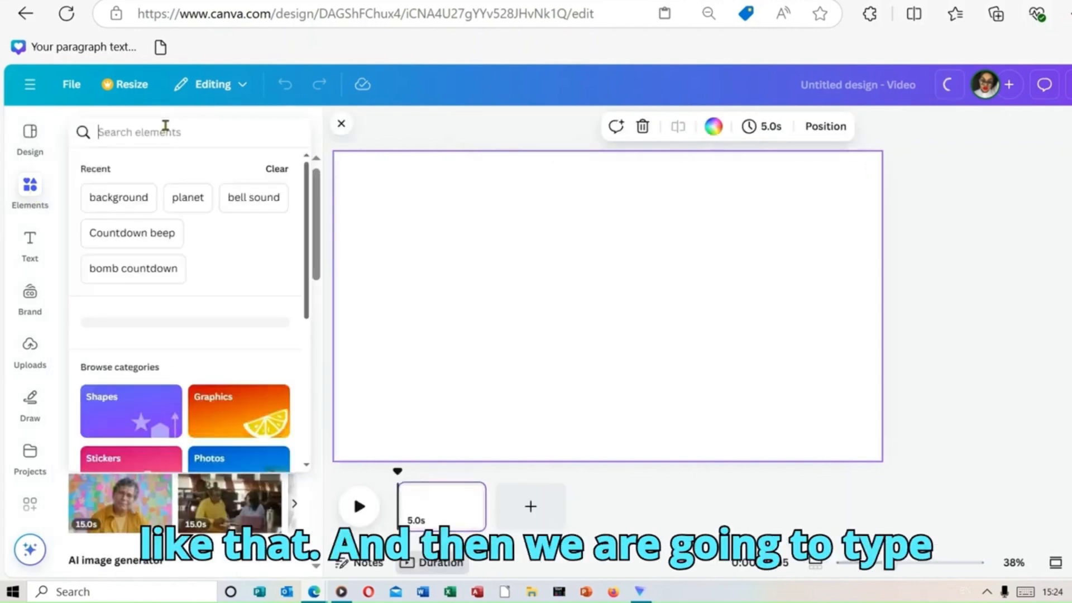
pyautogui.click(137, 201)
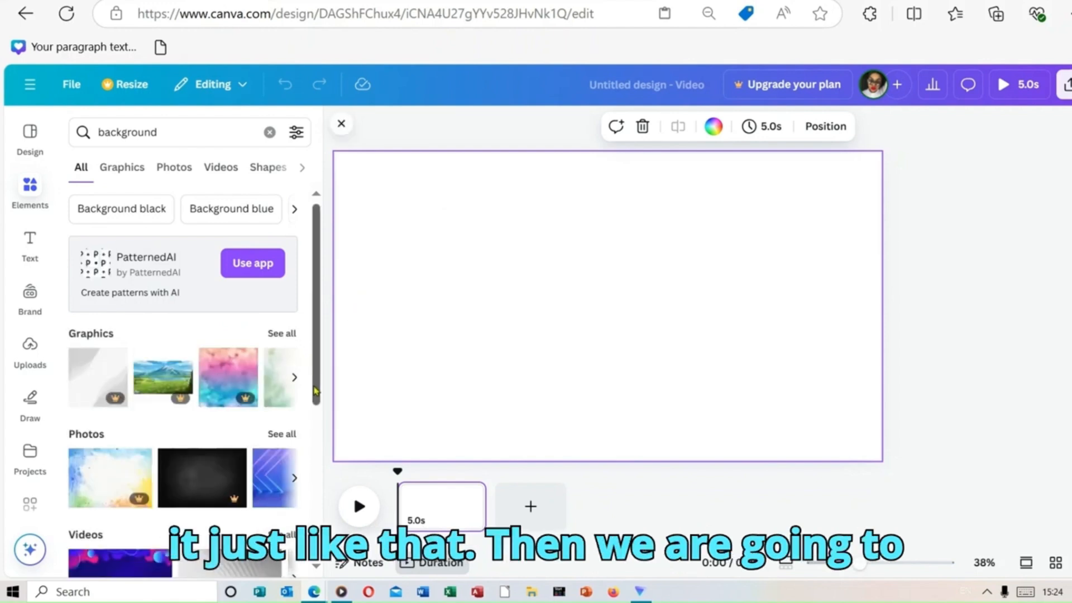
pyautogui.moveTo(314, 391); pyautogui.dragTo(326, 457)
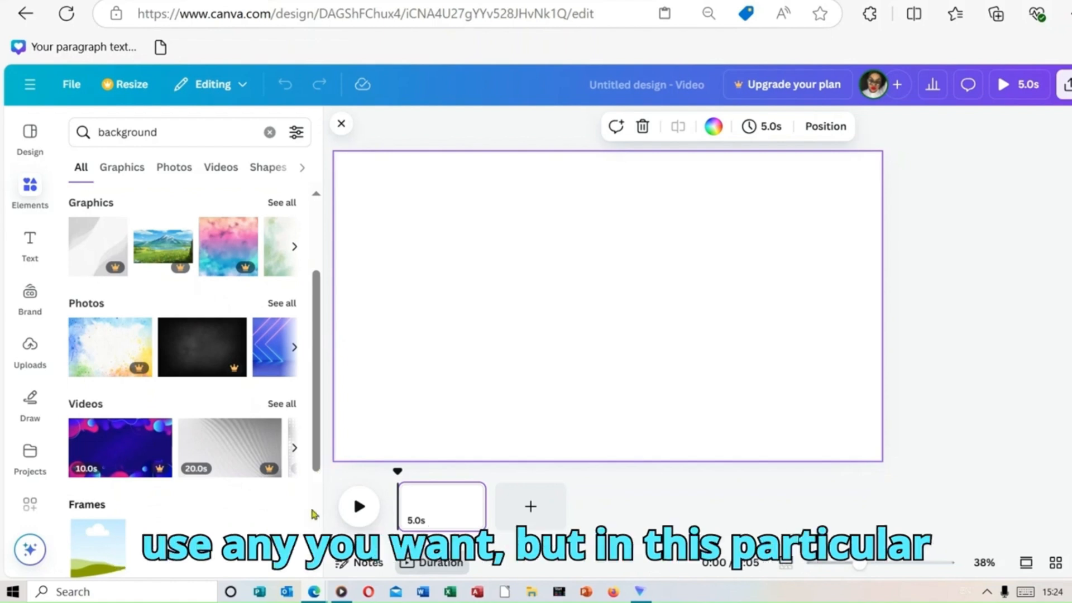
pyautogui.click(282, 407)
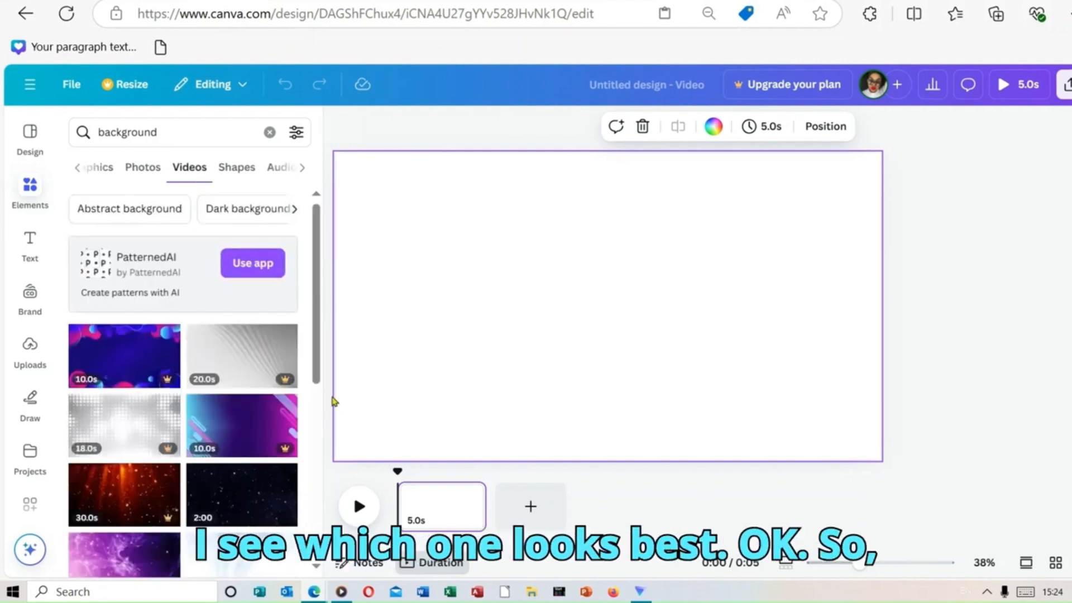
# Step: Fill the page with the 30-second purple particle video and trim the clip to 10.0 seconds
pyautogui.moveTo(323, 343); pyautogui.dragTo(326, 428)
pyautogui.moveTo(147, 390); pyautogui.dragTo(421, 185)
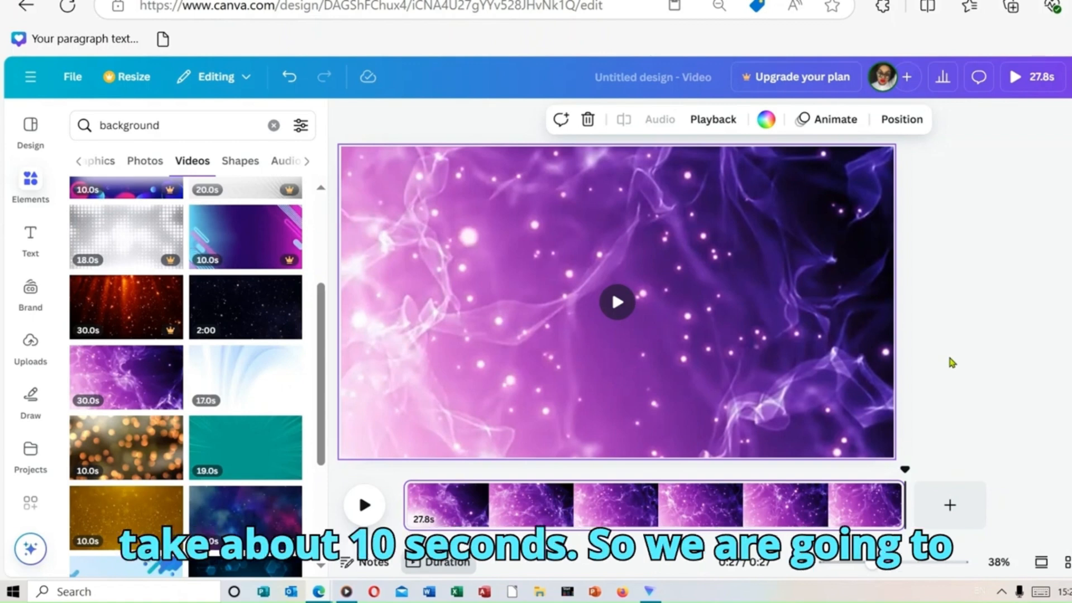
pyautogui.moveTo(907, 521); pyautogui.dragTo(610, 520)
pyautogui.moveTo(605, 518); pyautogui.dragTo(584, 514)
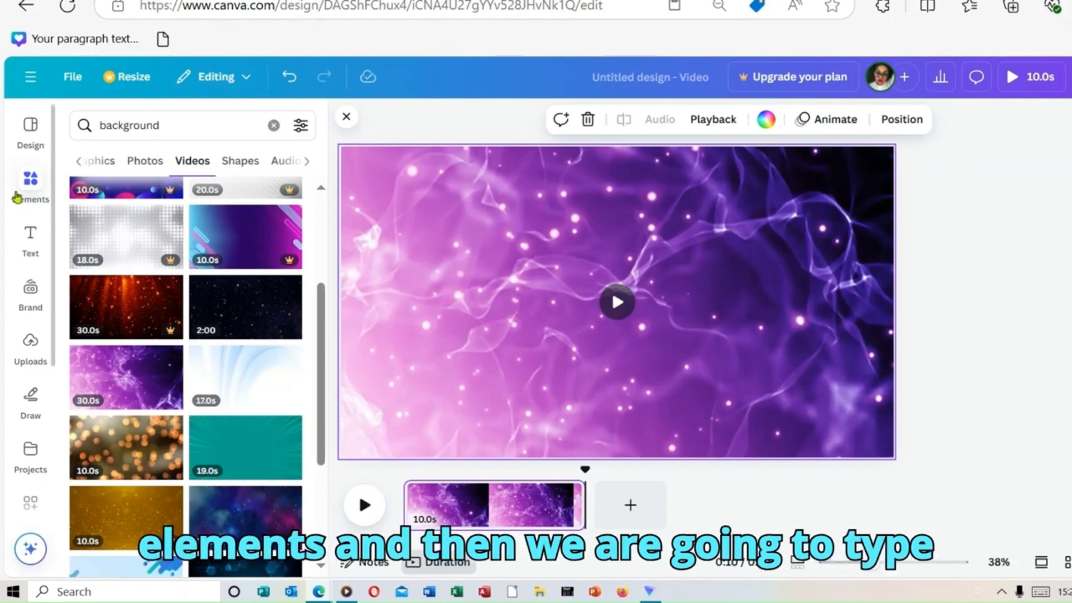
# Step: Search the elements for "shapes" and add the sharp-cornered square to the page
pyautogui.click(273, 126)
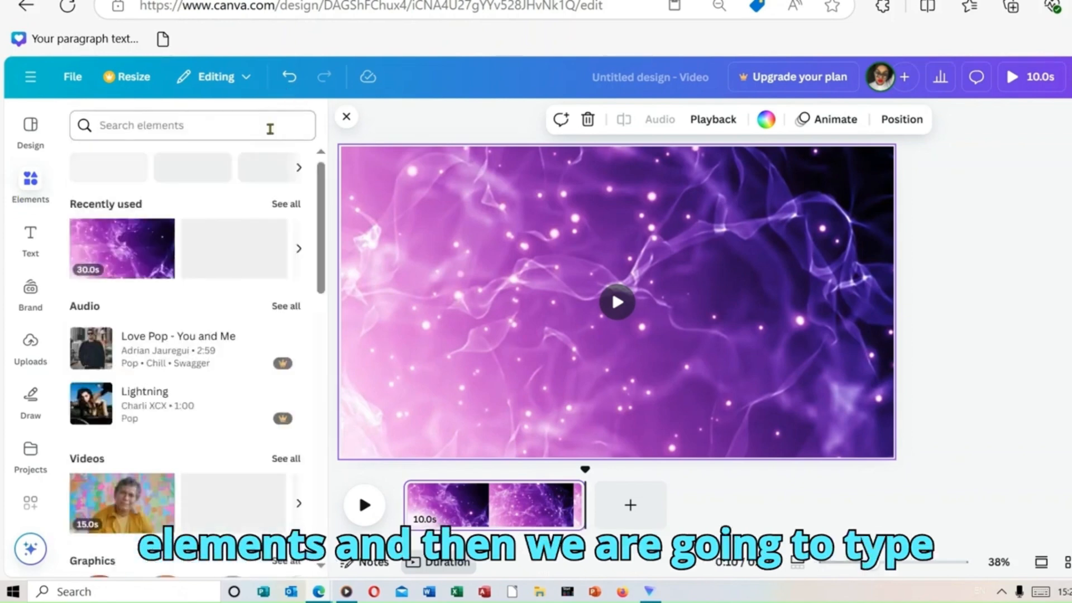
pyautogui.click(225, 140)
pyautogui.write('sha')
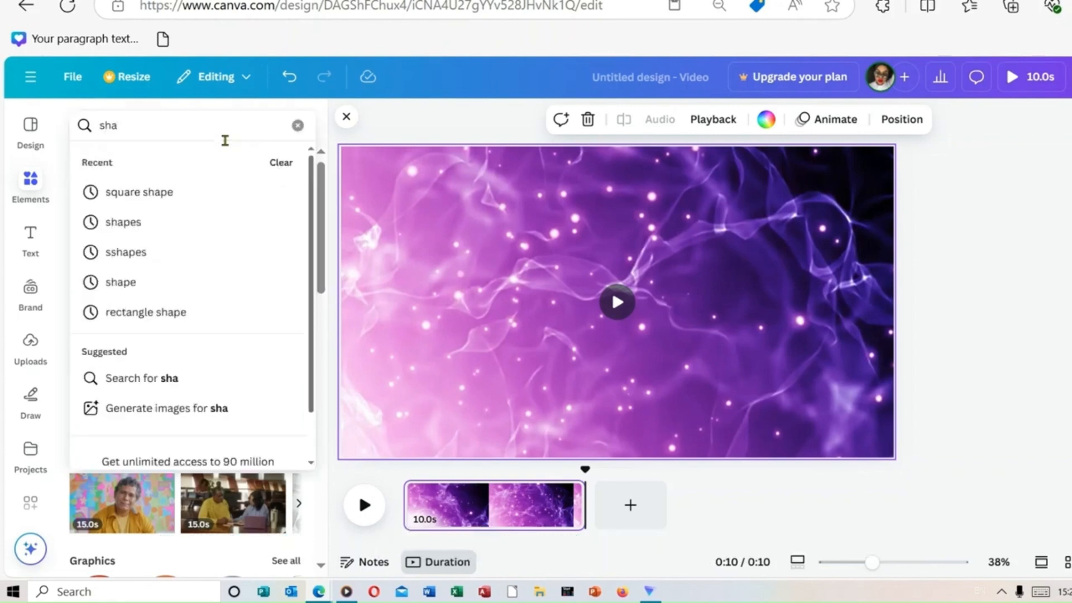
pyautogui.click(175, 224)
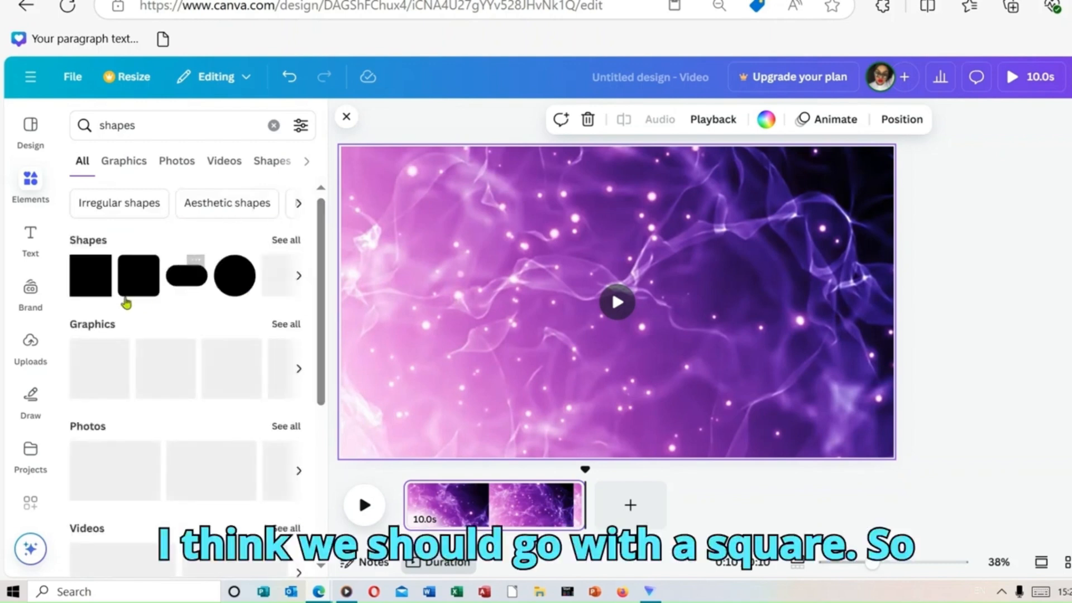
pyautogui.click(91, 285)
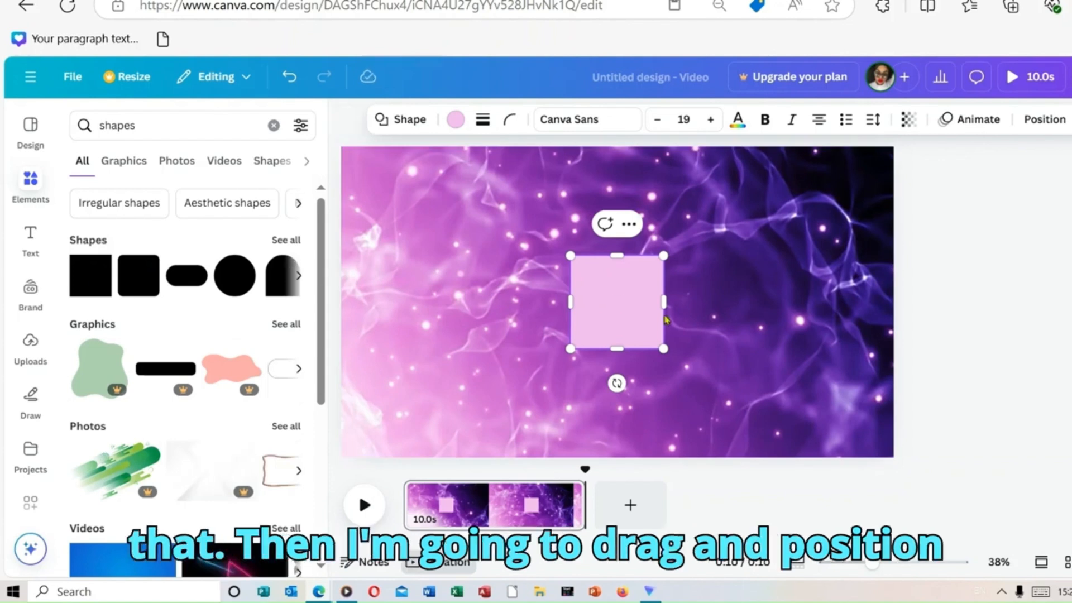
# Step: Move the pink square to the upper-left corner of the page and shrink it to roughly half its size
pyautogui.click(782, 338)
pyautogui.moveTo(595, 326); pyautogui.dragTo(381, 232)
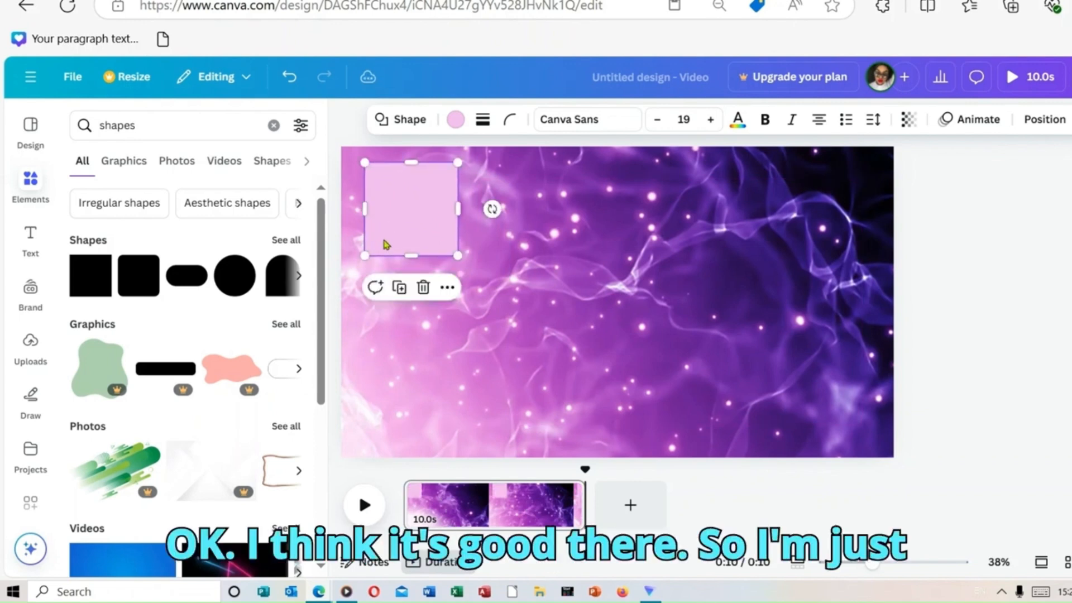
pyautogui.moveTo(370, 252); pyautogui.dragTo(405, 199)
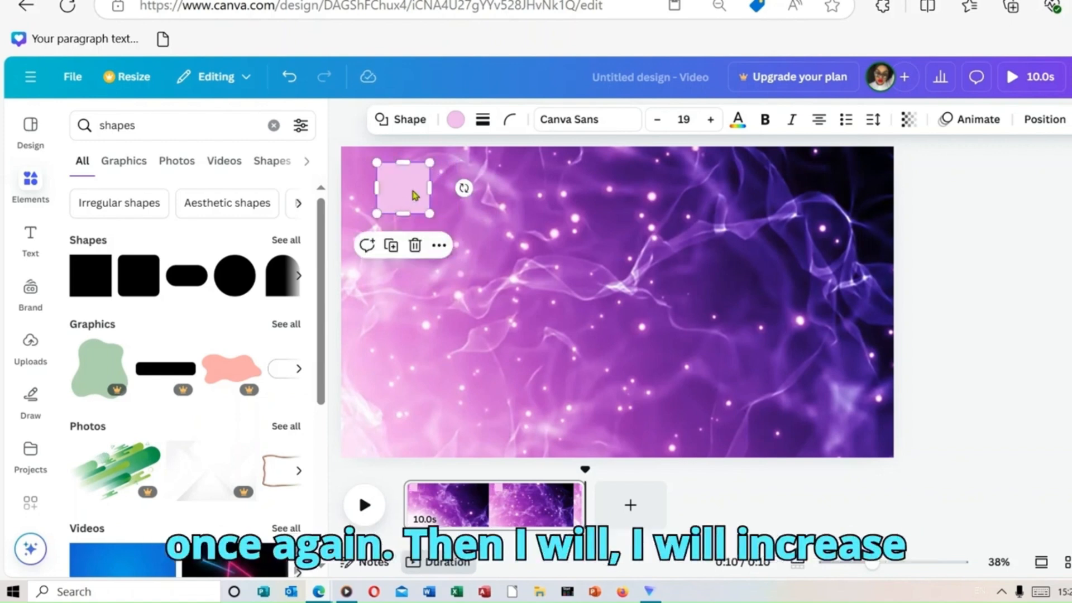
# Step: Duplicate the pink square, stretch the copy into a long bar directly to its right, and fill the bar white
pyautogui.rightClick(413, 195)
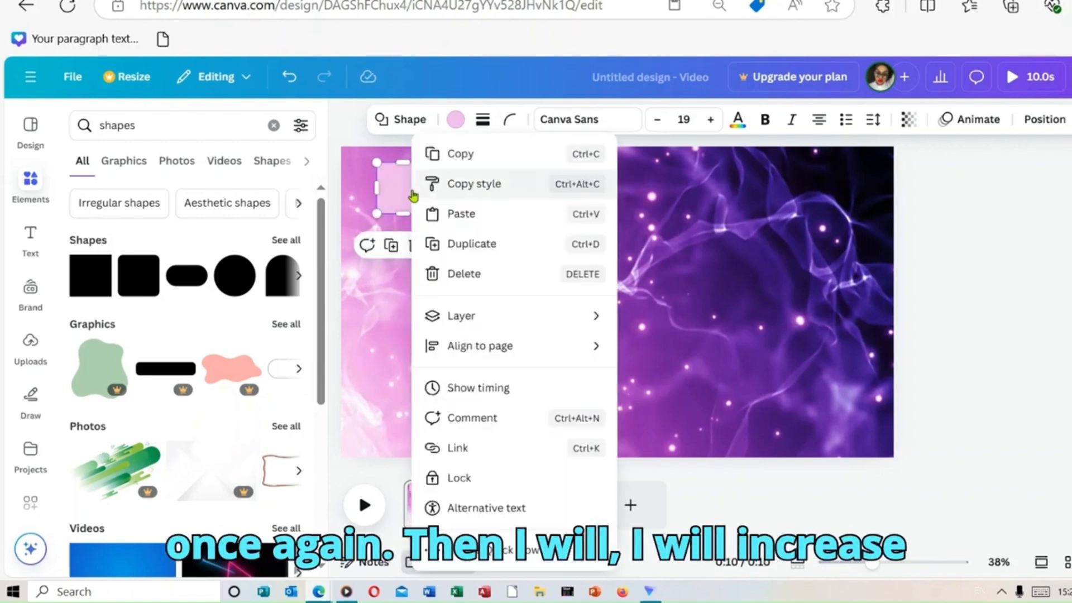
pyautogui.click(495, 254)
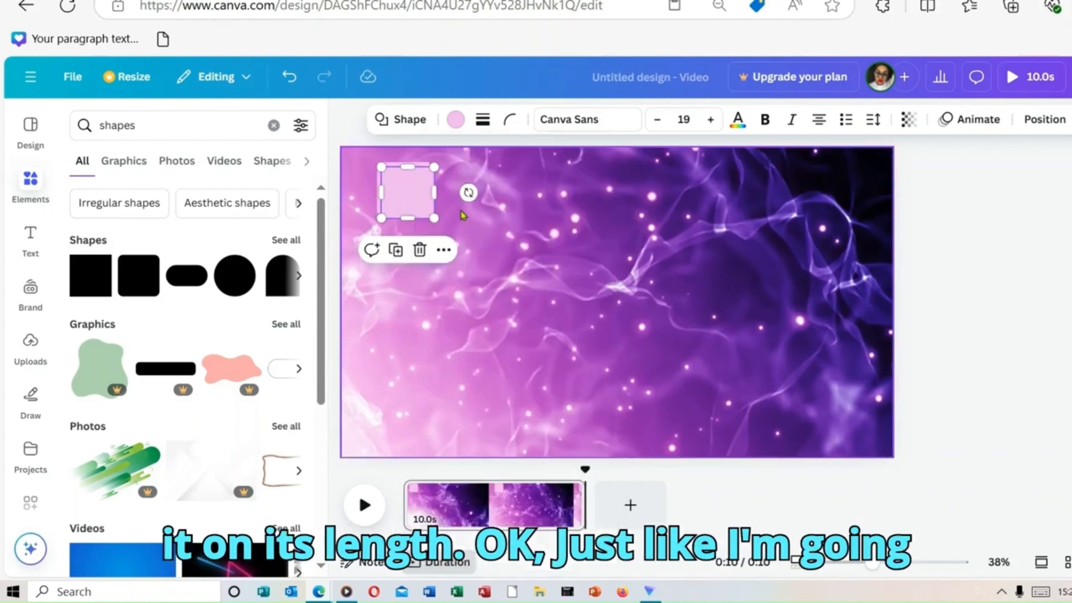
pyautogui.moveTo(420, 199); pyautogui.dragTo(838, 216)
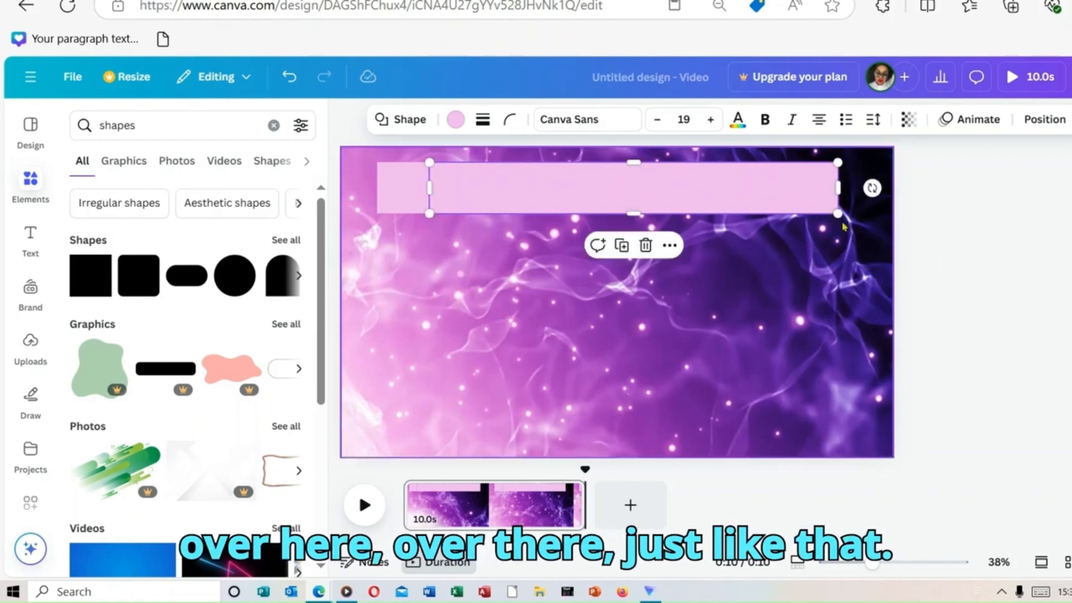
pyautogui.click(456, 120)
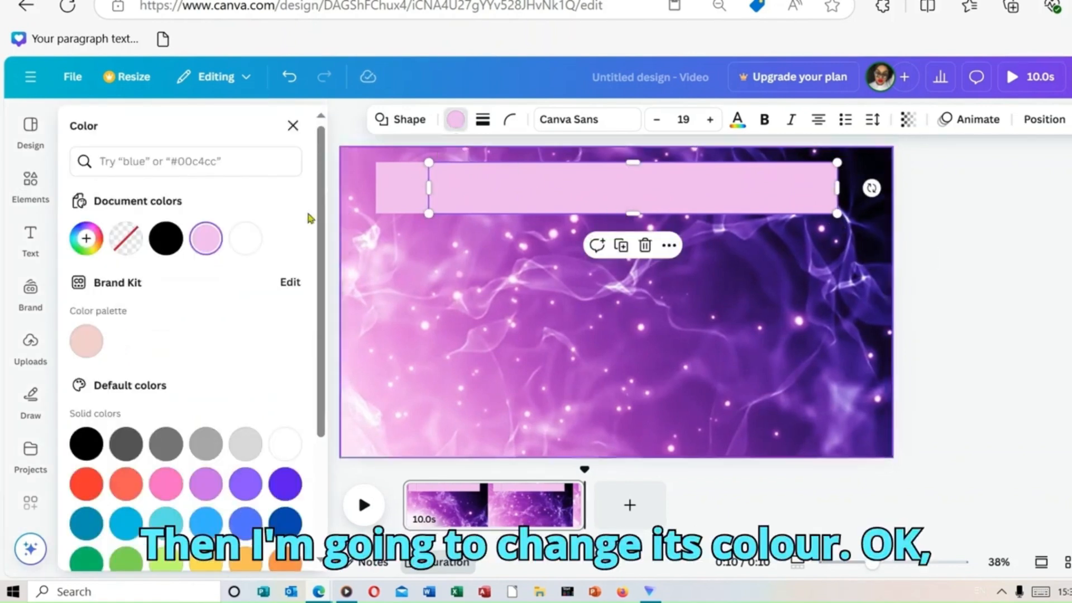
pyautogui.click(256, 242)
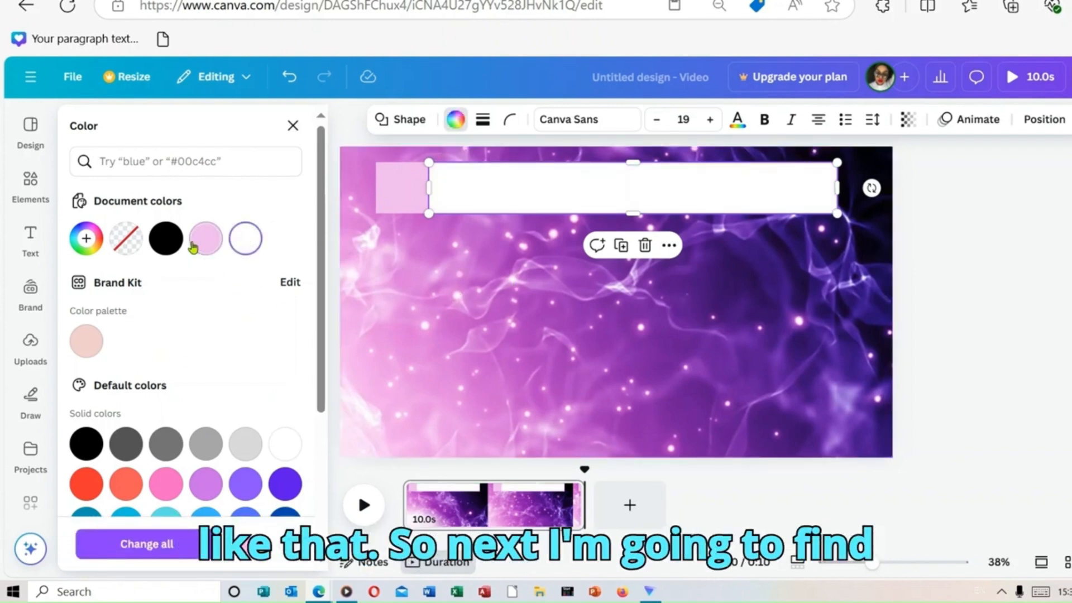
# Step: Search the elements for "frame" and add the square landscape frame to the page
pyautogui.click(31, 184)
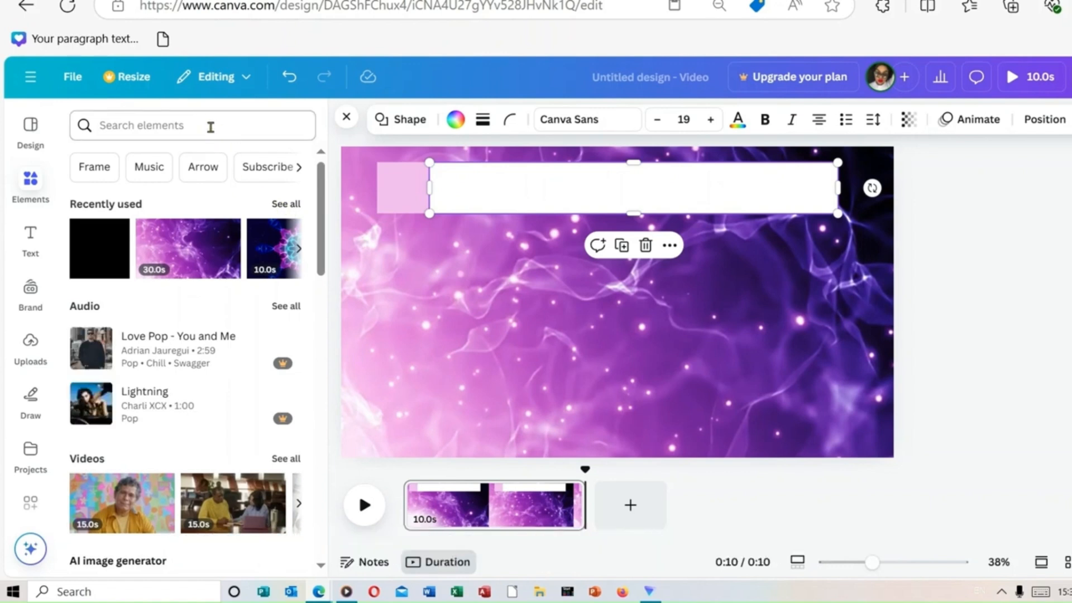
pyautogui.click(187, 123)
pyautogui.write('fr')
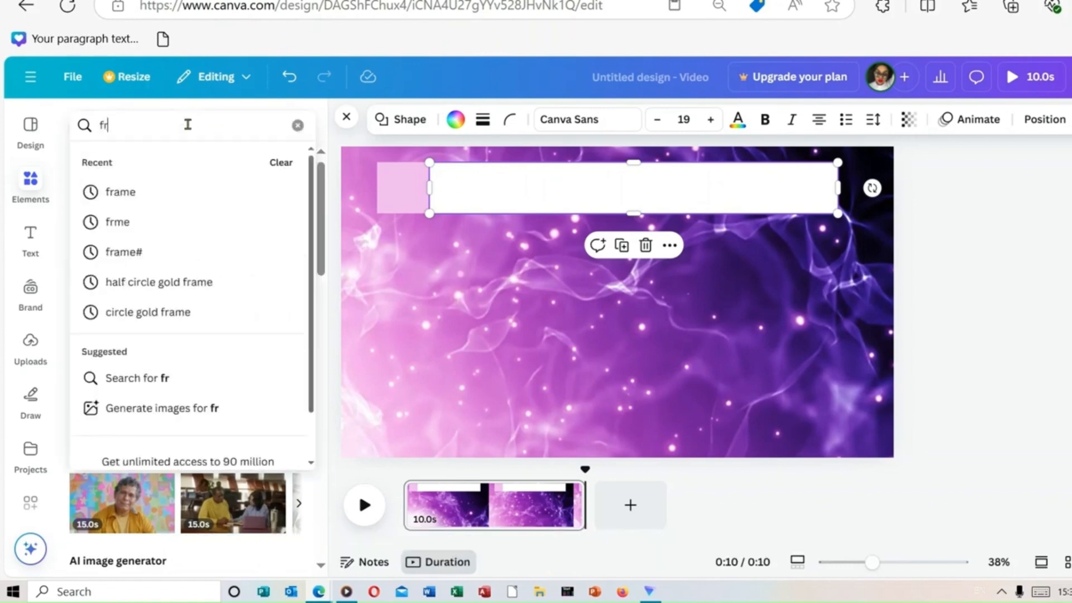
pyautogui.click(176, 206)
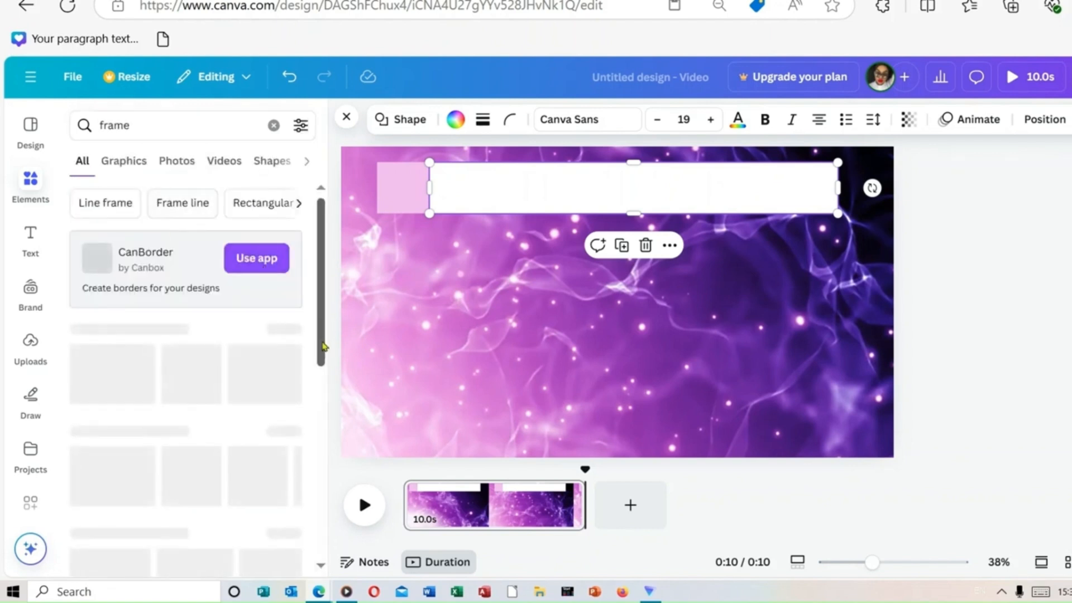
pyautogui.scroll(-1, 326, 356)
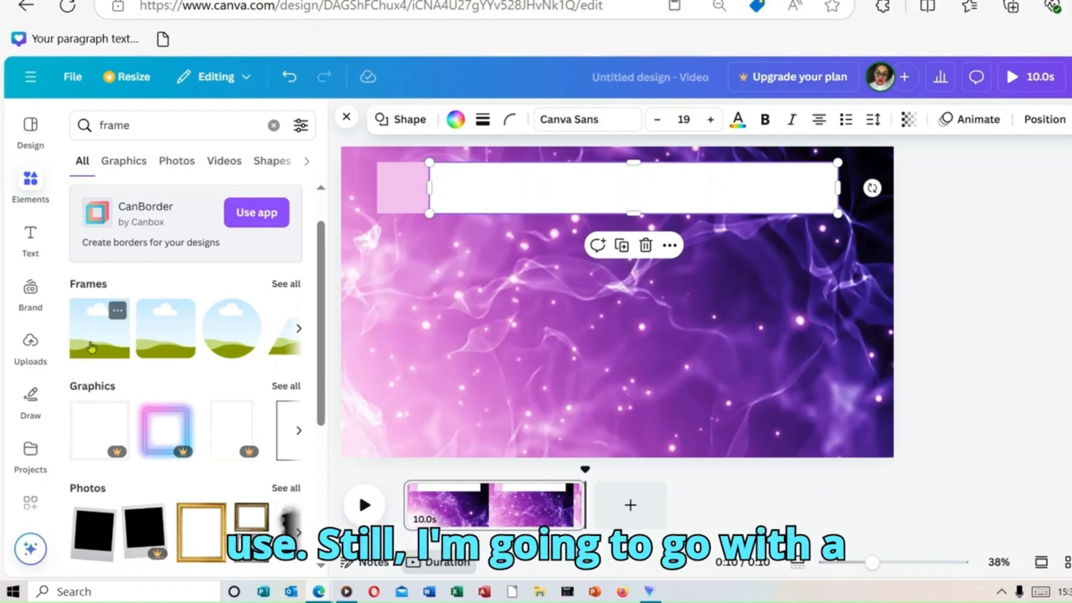
pyautogui.click(91, 347)
# Step: Position the square frame below the pink square, aligned with its left edge, and enlarge it to nearly the page's lower edge
pyautogui.moveTo(644, 305); pyautogui.dragTo(472, 312)
pyautogui.moveTo(531, 394); pyautogui.dragTo(578, 437)
pyautogui.moveTo(470, 355); pyautogui.dragTo(475, 352)
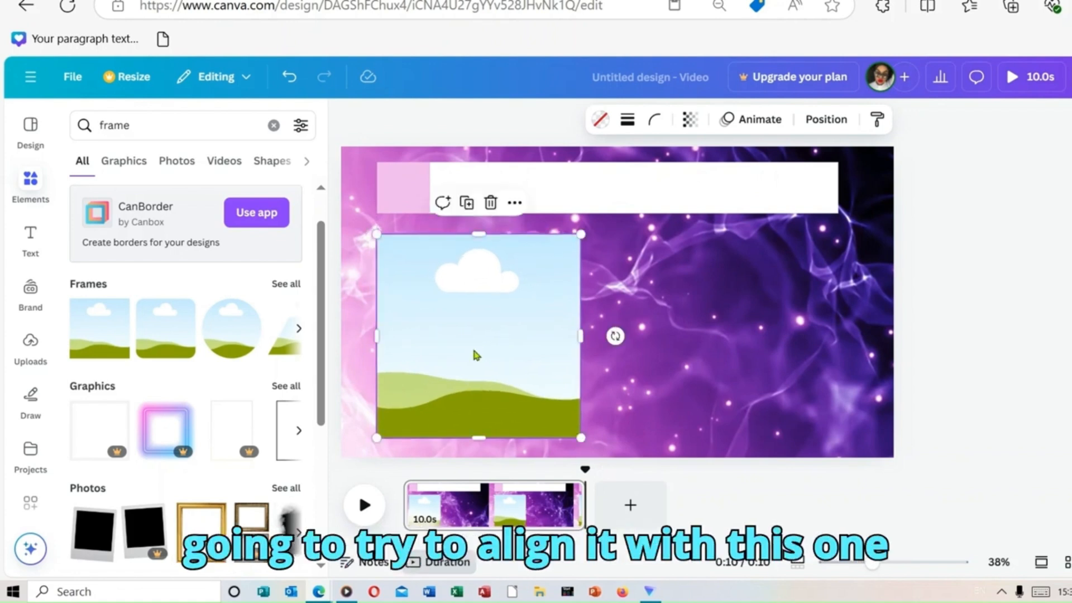
# Step: Duplicate the pink square and place a slightly smaller copy beside the frame's upper-right corner
pyautogui.click(405, 195)
pyautogui.rightClick(405, 196)
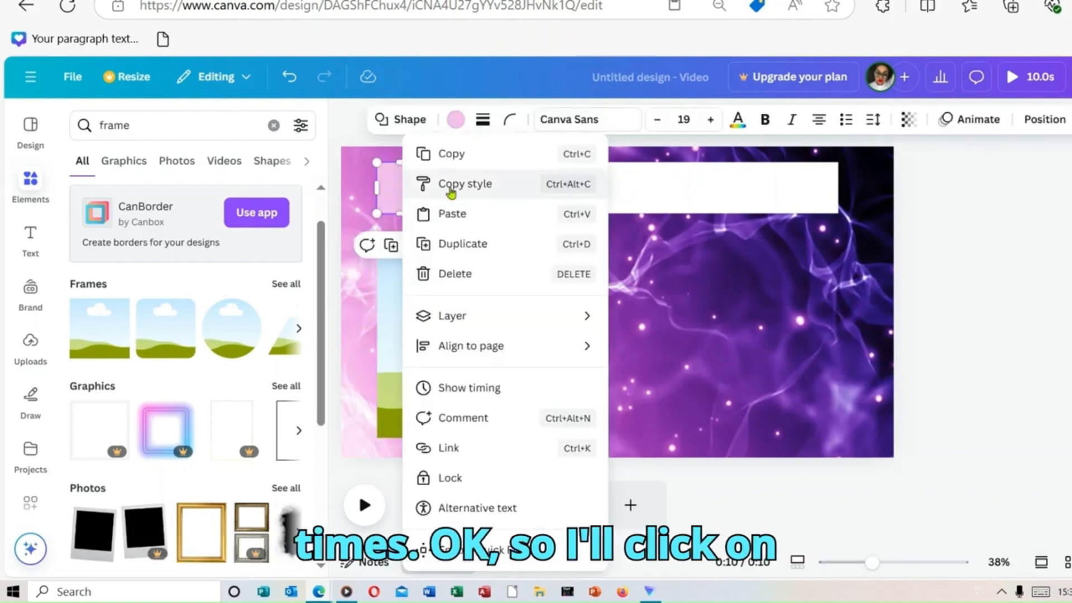
pyautogui.click(506, 258)
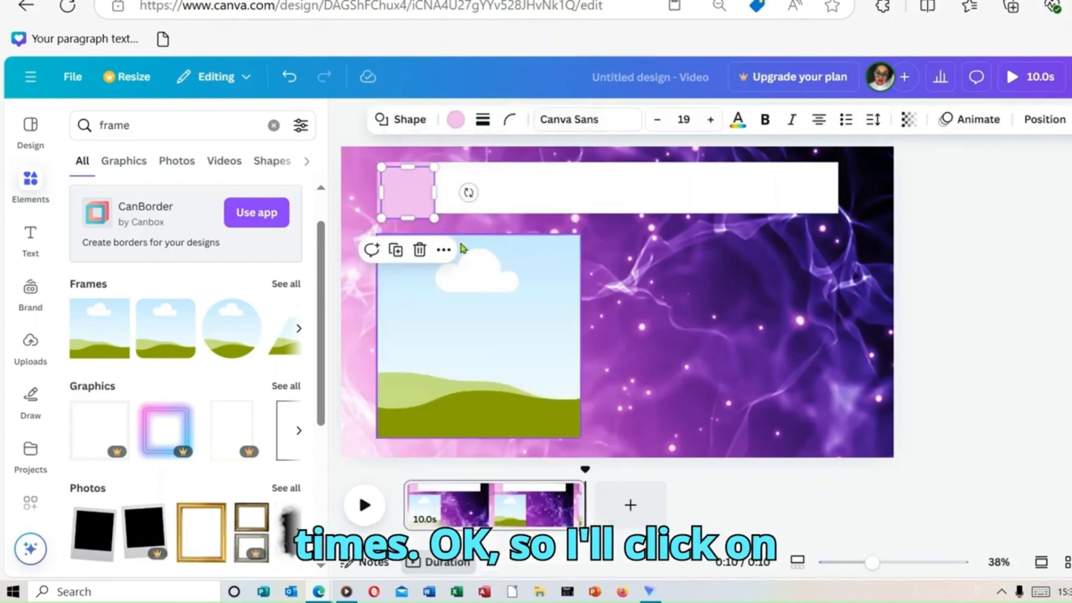
pyautogui.rightClick(424, 211)
pyautogui.click(404, 199)
pyautogui.moveTo(421, 209); pyautogui.dragTo(619, 255)
# Step: Duplicate the small pink square three times and stack the copies evenly in a column down the frame's right side
pyautogui.rightClick(621, 259)
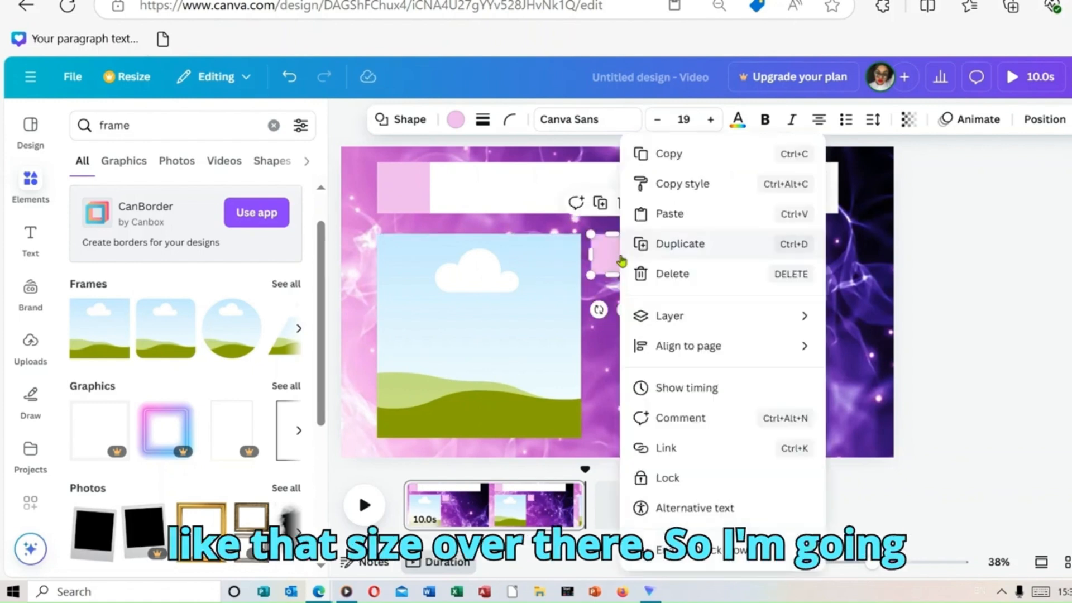
pyautogui.click(717, 248)
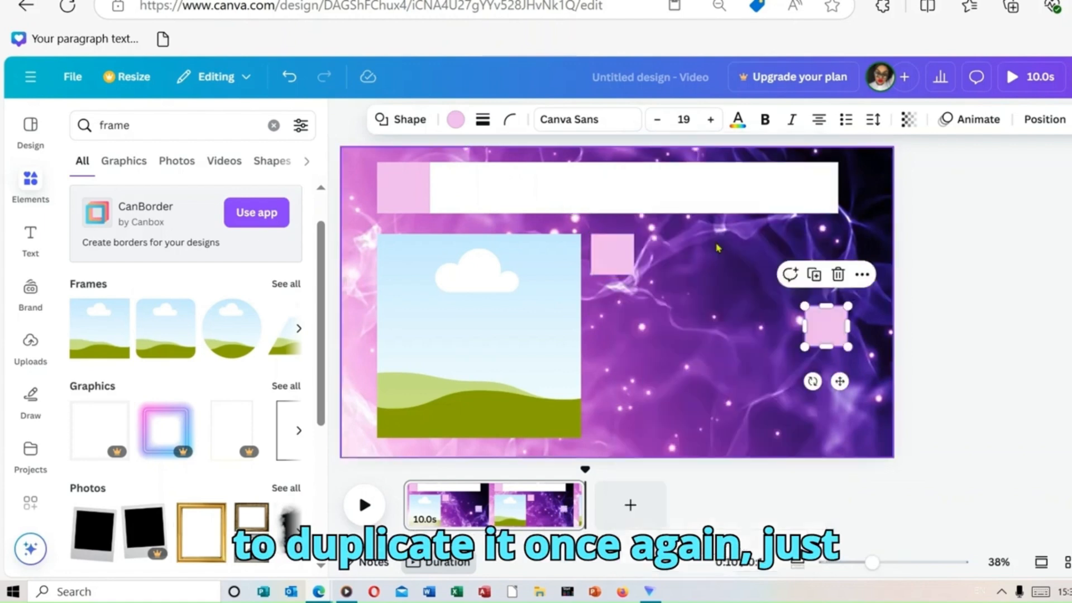
pyautogui.moveTo(830, 337); pyautogui.dragTo(618, 321)
pyautogui.rightClick(611, 316)
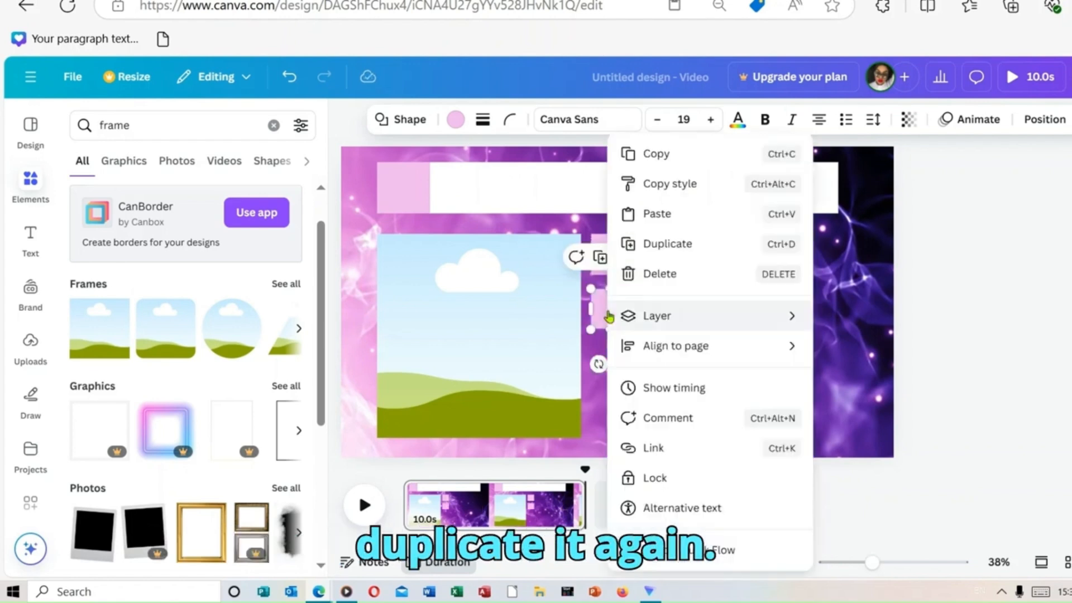
pyautogui.click(713, 243)
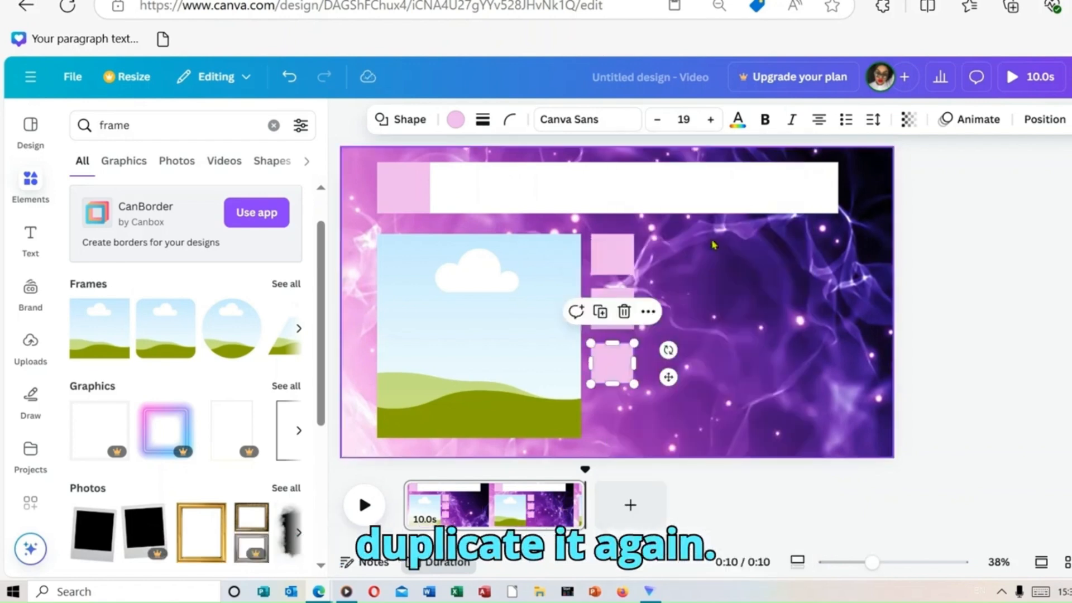
pyautogui.rightClick(620, 366)
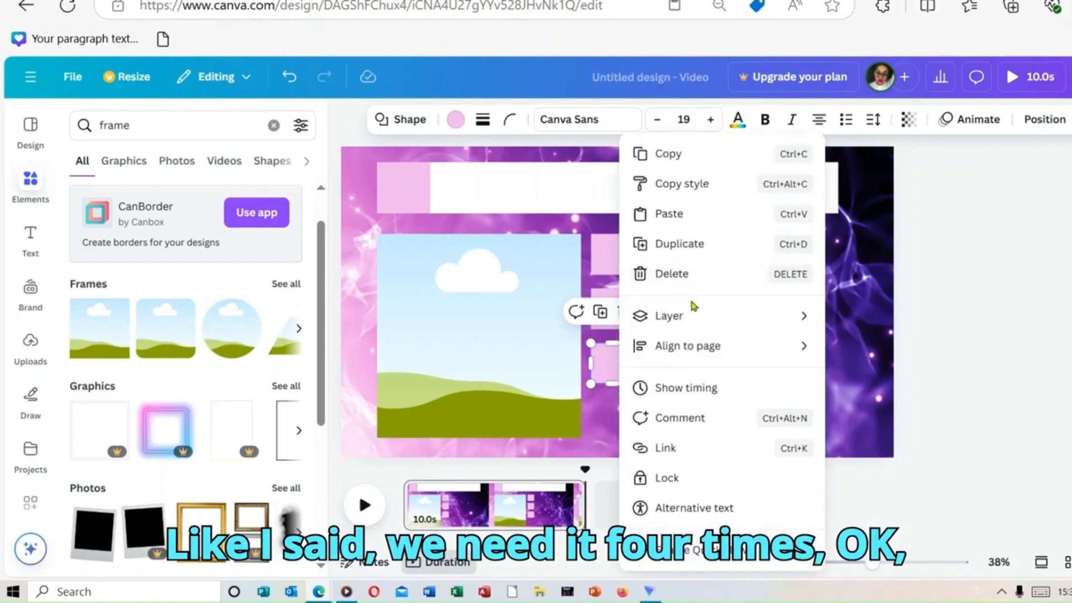
pyautogui.click(706, 243)
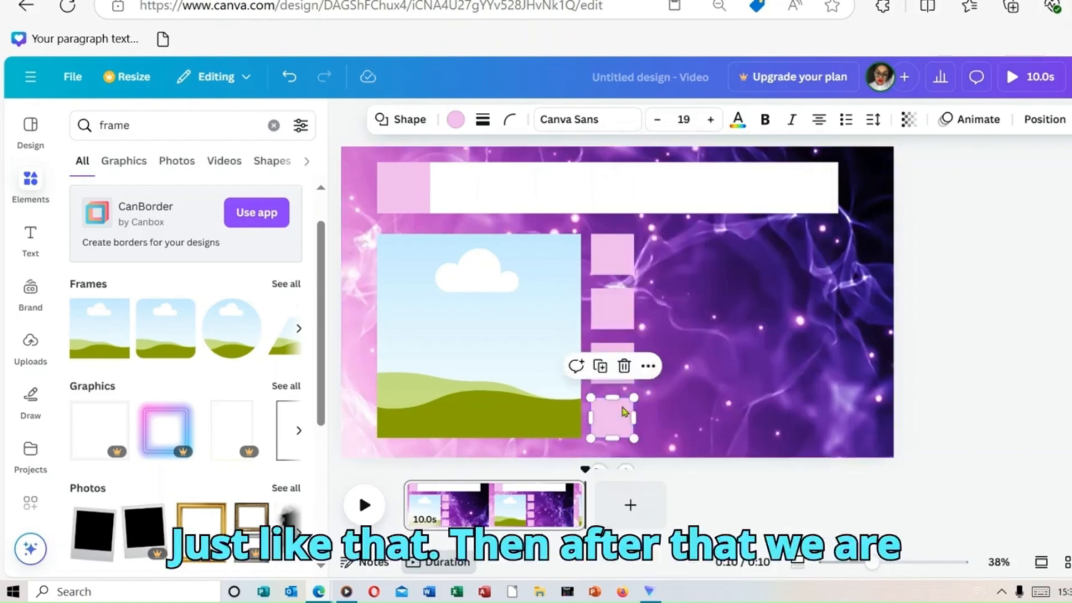
pyautogui.click(741, 322)
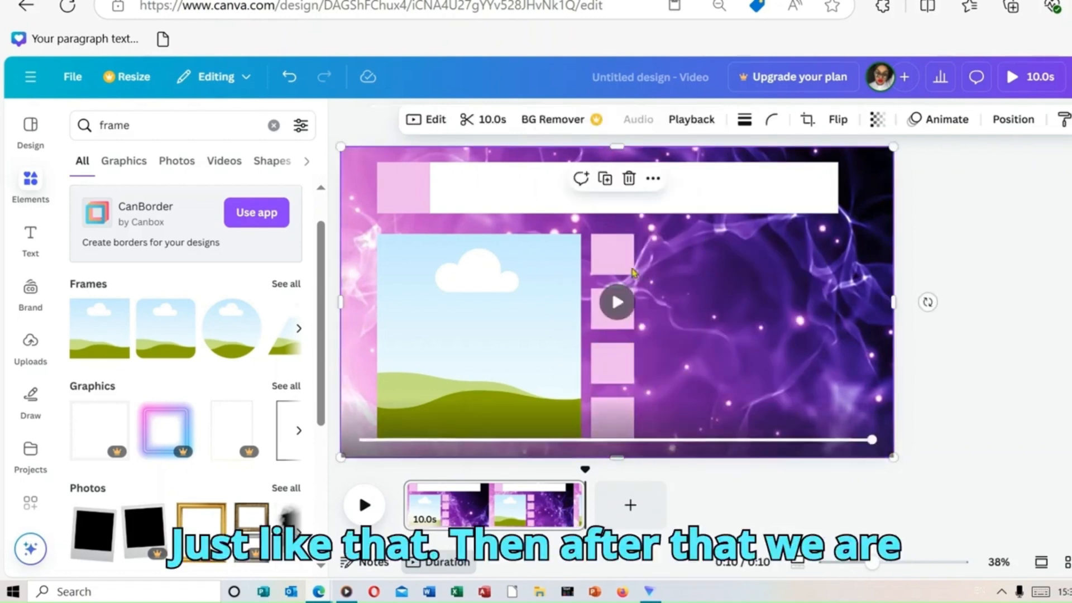
# Step: Duplicate the uppermost small square, place the copy to its right and stretch it into a bar ending at the white bar's right edge
pyautogui.click(617, 252)
pyautogui.rightClick(615, 258)
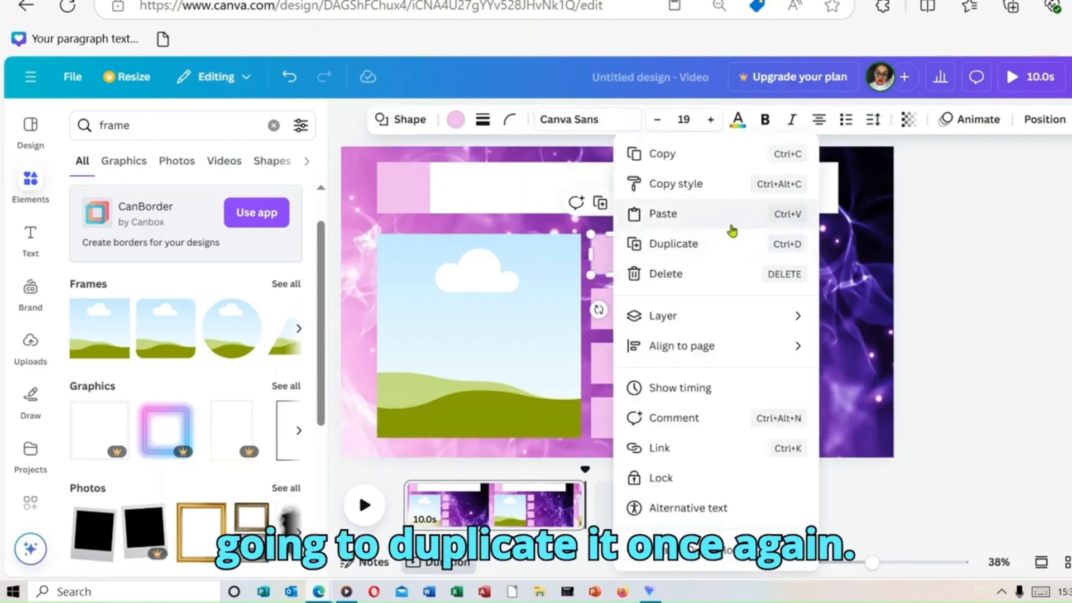
pyautogui.click(711, 244)
pyautogui.moveTo(619, 267); pyautogui.dragTo(664, 261)
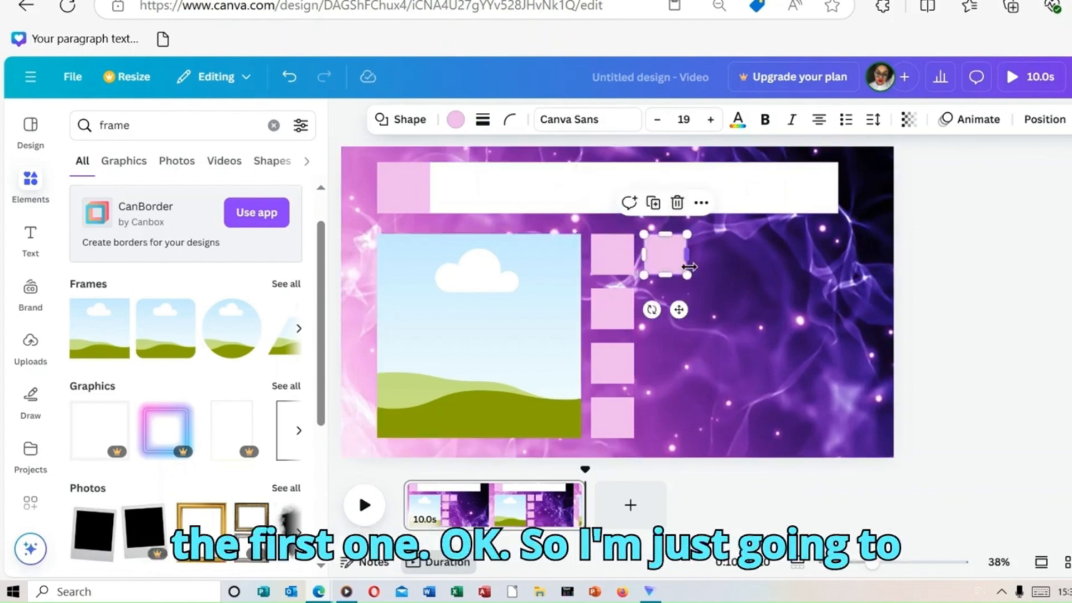
pyautogui.moveTo(688, 256); pyautogui.dragTo(838, 265)
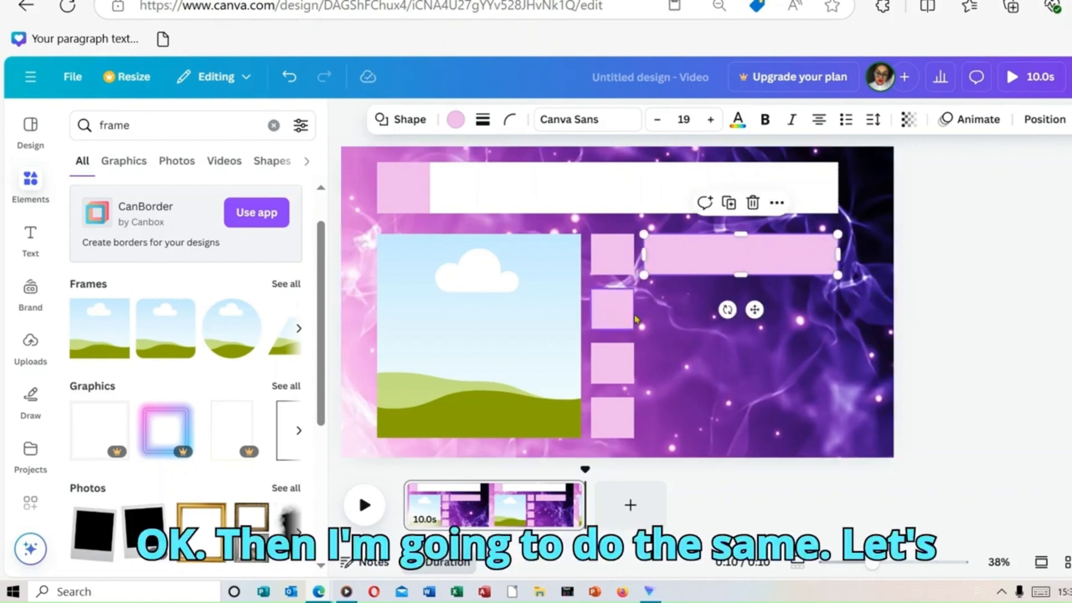
# Step: Duplicate the pink answer bar three times and align one copy beside each of the remaining small squares
pyautogui.rightClick(727, 270)
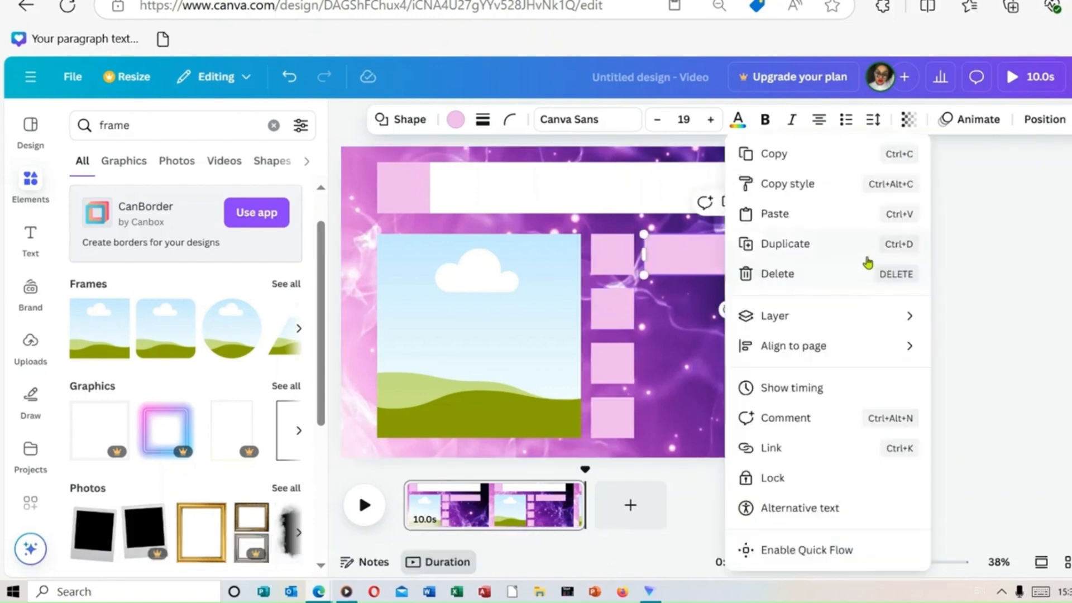
pyautogui.click(806, 243)
pyautogui.rightClick(771, 263)
pyautogui.click(820, 244)
pyautogui.rightClick(787, 266)
pyautogui.click(826, 244)
pyautogui.moveTo(718, 259); pyautogui.dragTo(665, 320)
pyautogui.moveTo(665, 262); pyautogui.dragTo(665, 371)
pyautogui.moveTo(679, 325); pyautogui.dragTo(679, 319)
pyautogui.moveTo(804, 251); pyautogui.dragTo(706, 410)
pyautogui.moveTo(786, 259); pyautogui.dragTo(680, 259)
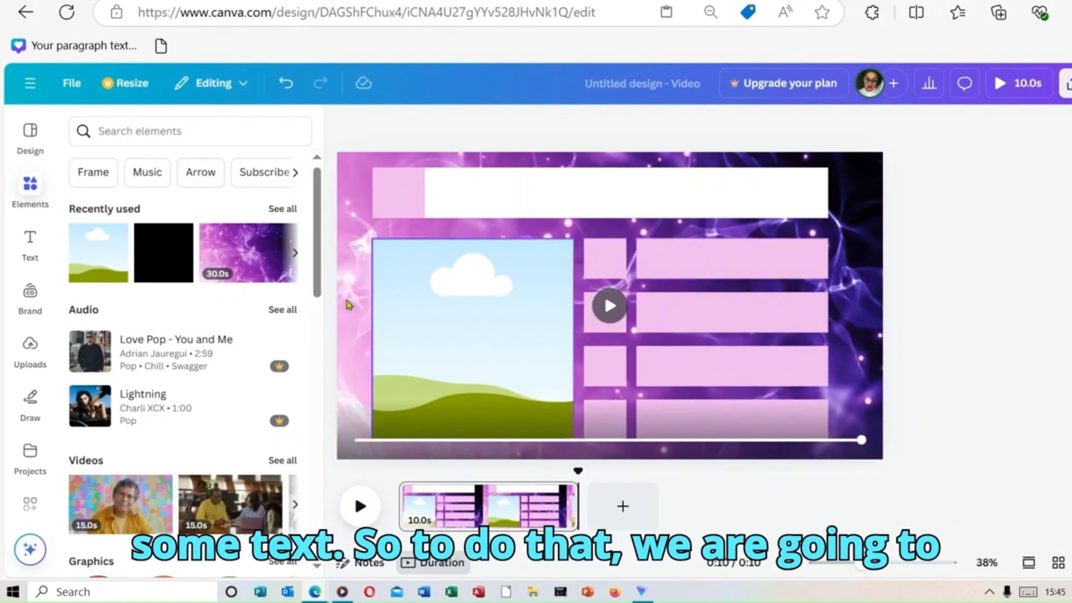
# Step: Add a heading text to the page and position it on the white question bar
pyautogui.click(31, 246)
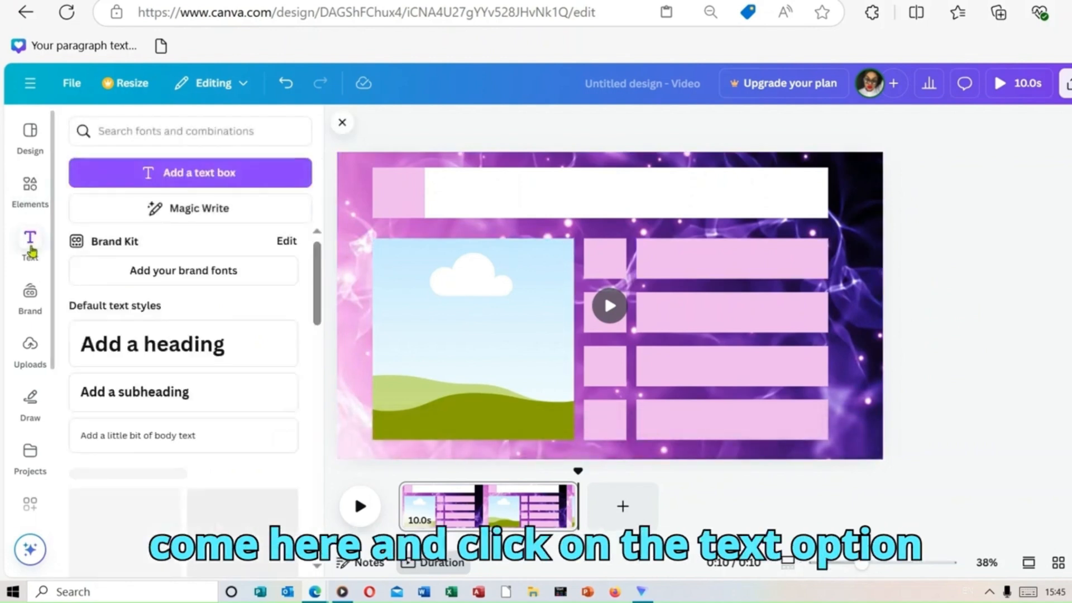
pyautogui.click(200, 344)
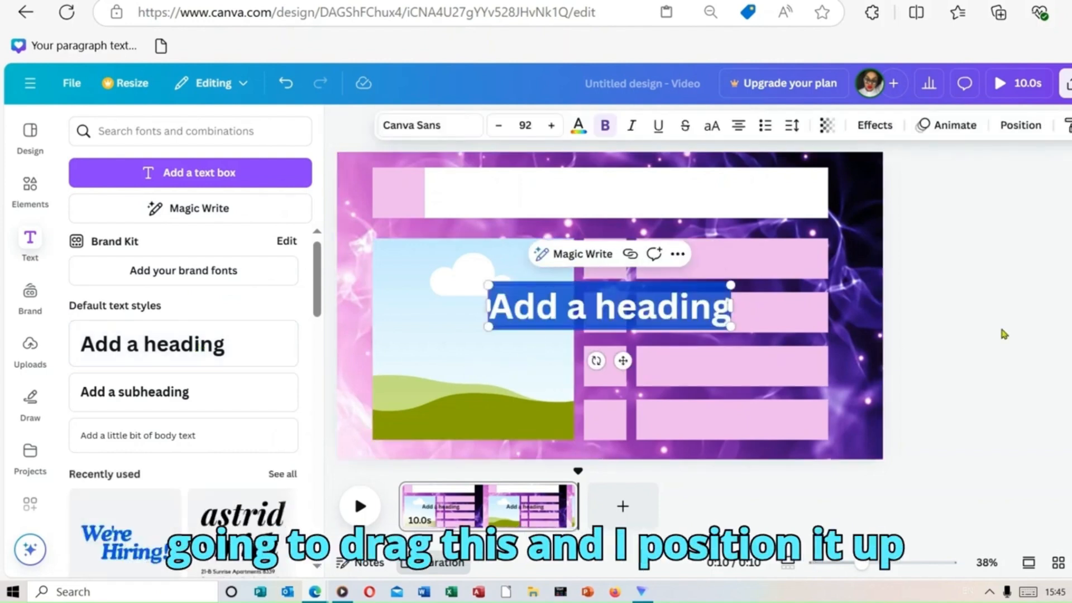
pyautogui.click(983, 333)
pyautogui.moveTo(656, 305); pyautogui.dragTo(612, 198)
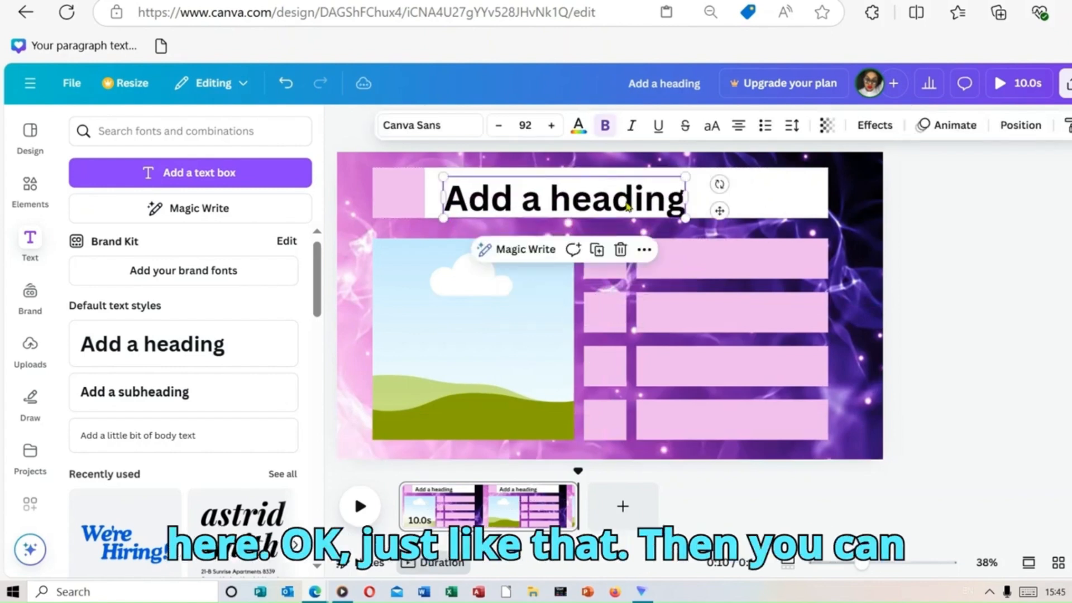
# Step: Set the heading's font to Shrikhand
pyautogui.click(469, 125)
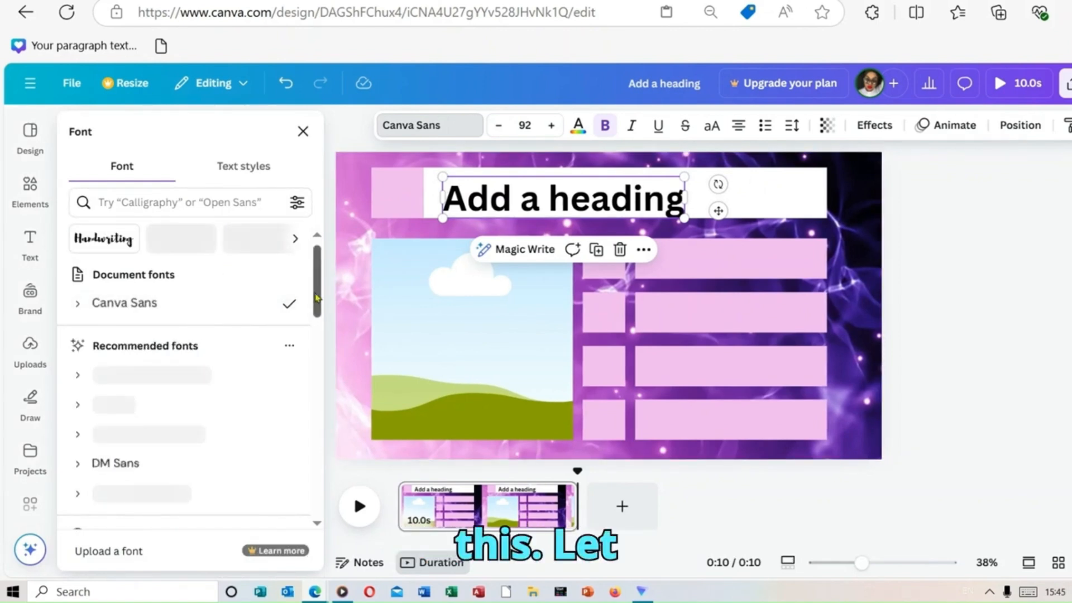
pyautogui.moveTo(316, 298); pyautogui.dragTo(316, 322)
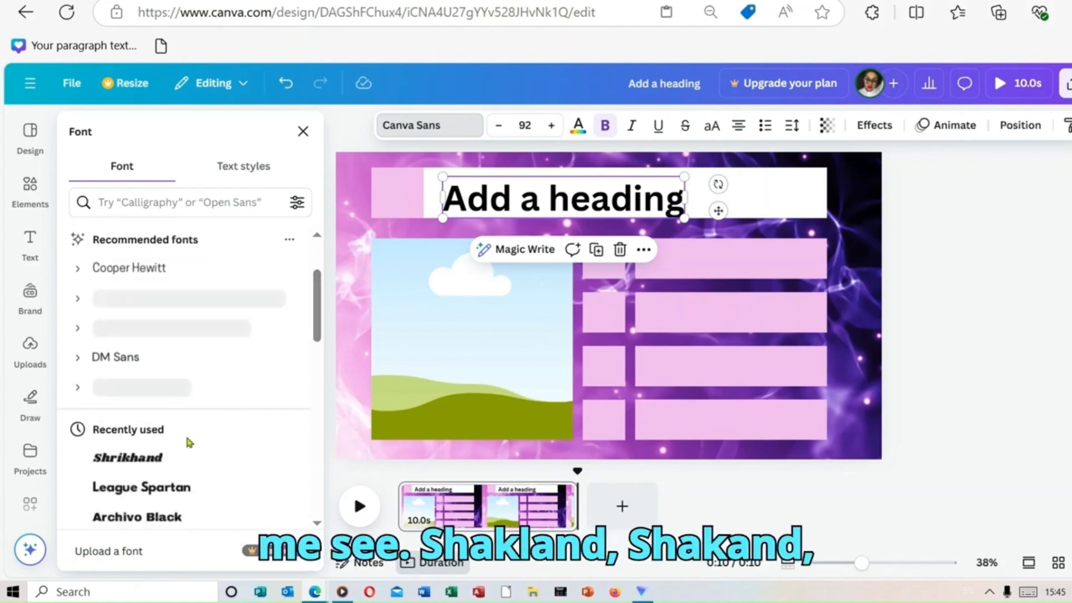
pyautogui.click(177, 467)
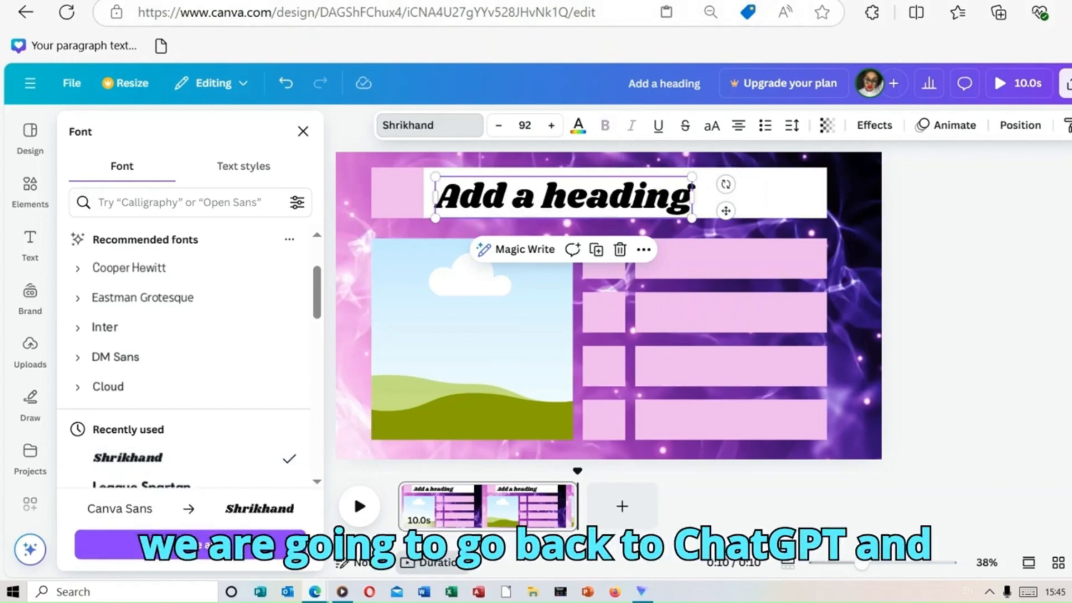
# Step: Switch to ChatGPT and copy the question "Which animal is known as the "king of the jungle"?"
pyautogui.hotkey('ctrl', 'Tab')
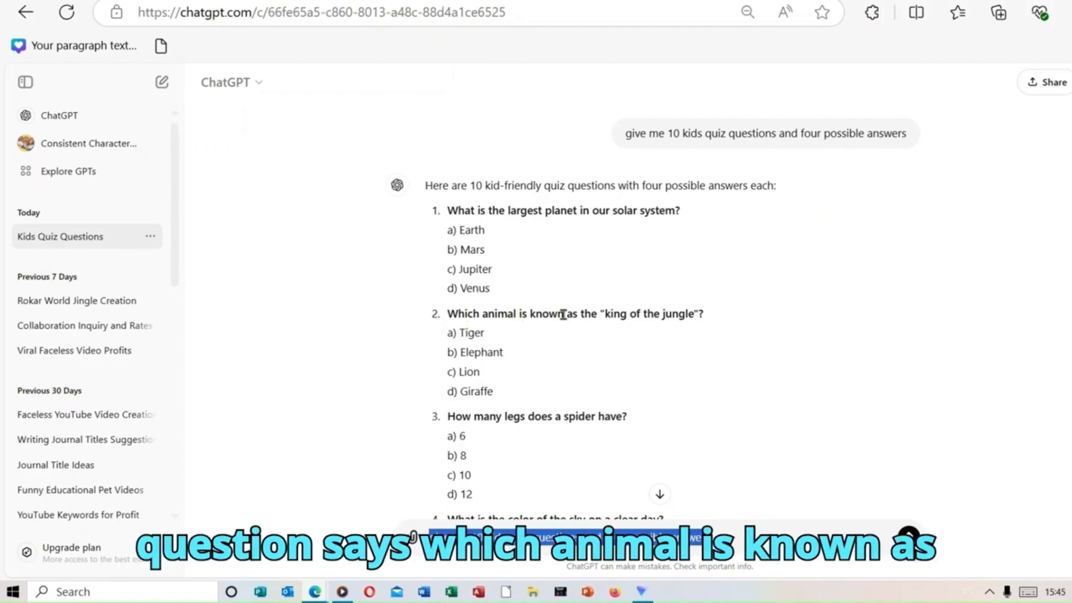
pyautogui.moveTo(448, 314); pyautogui.dragTo(720, 318)
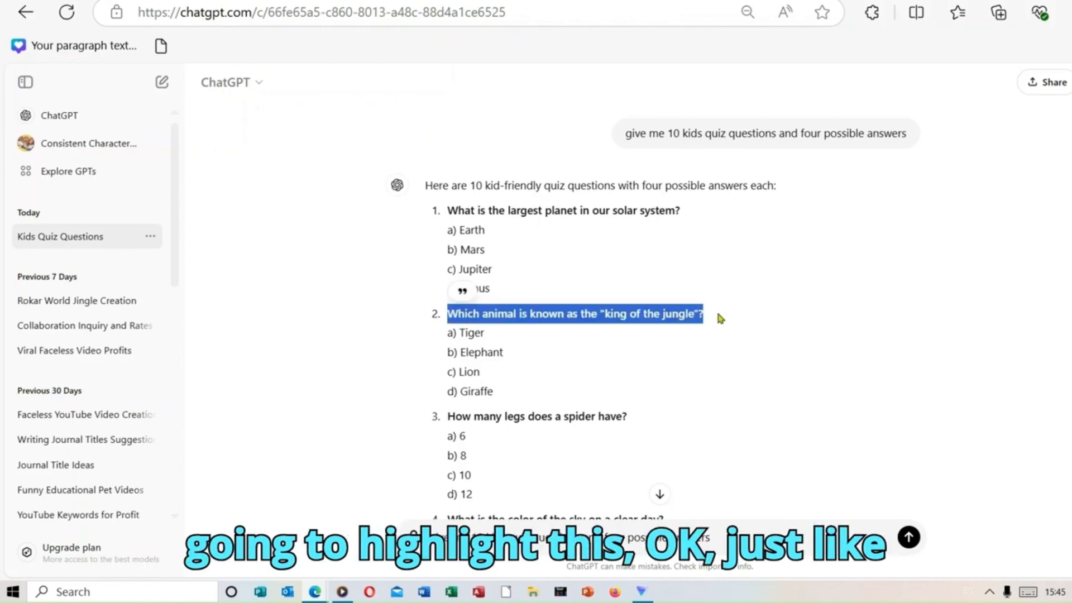
pyautogui.rightClick(686, 314)
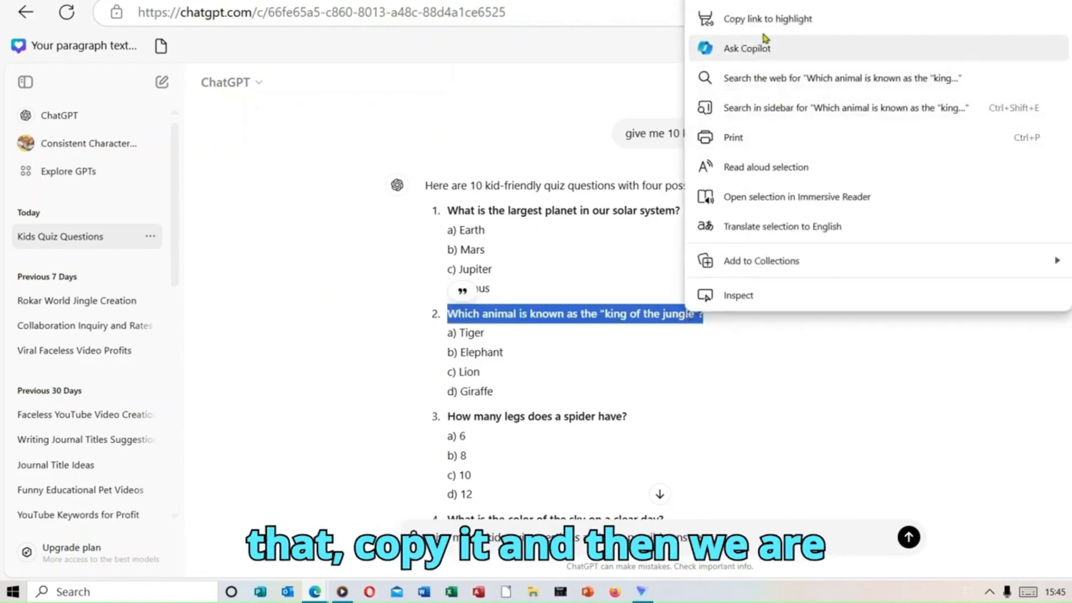
pyautogui.click(738, 1)
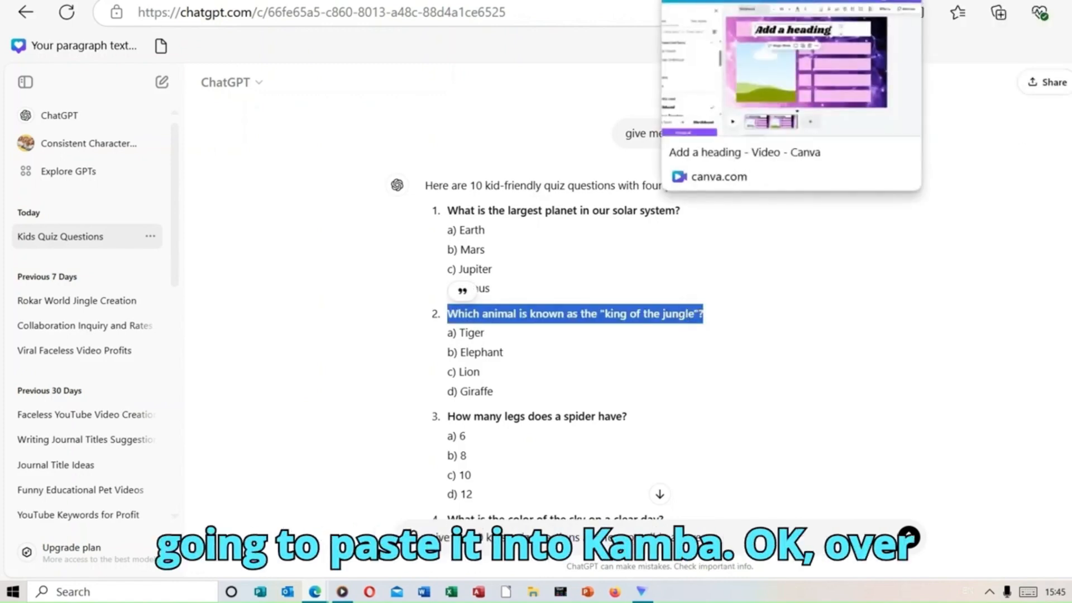
# Step: Switch back to Canva, replace the heading text with the copied question, and delete the closing quotation mark after "jungle"
pyautogui.click(781, 1)
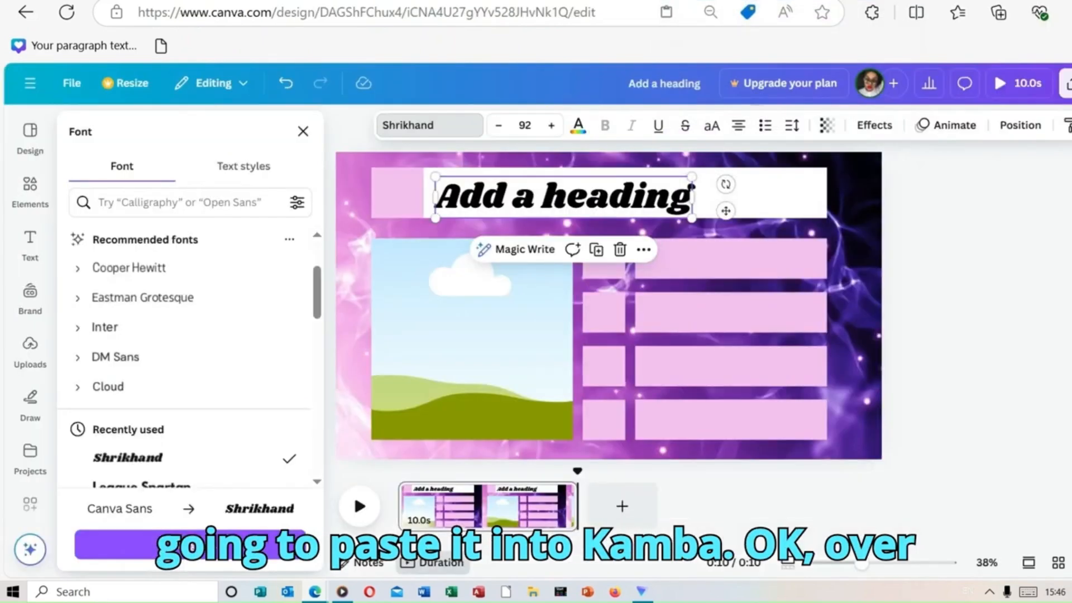
pyautogui.hotkey('ctrl', 'a')
pyautogui.rightClick(671, 201)
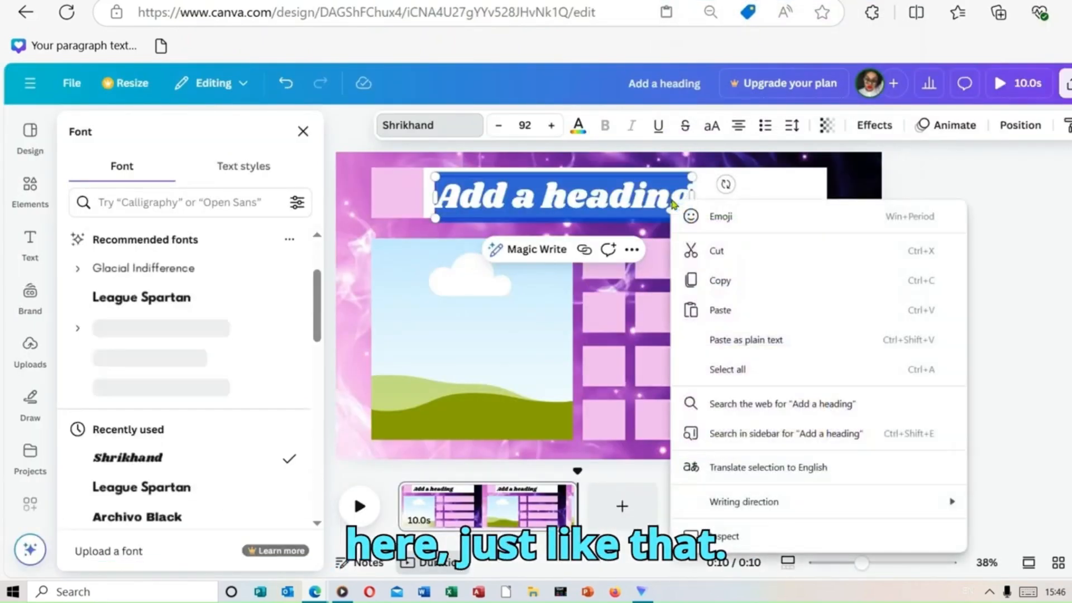
pyautogui.click(769, 315)
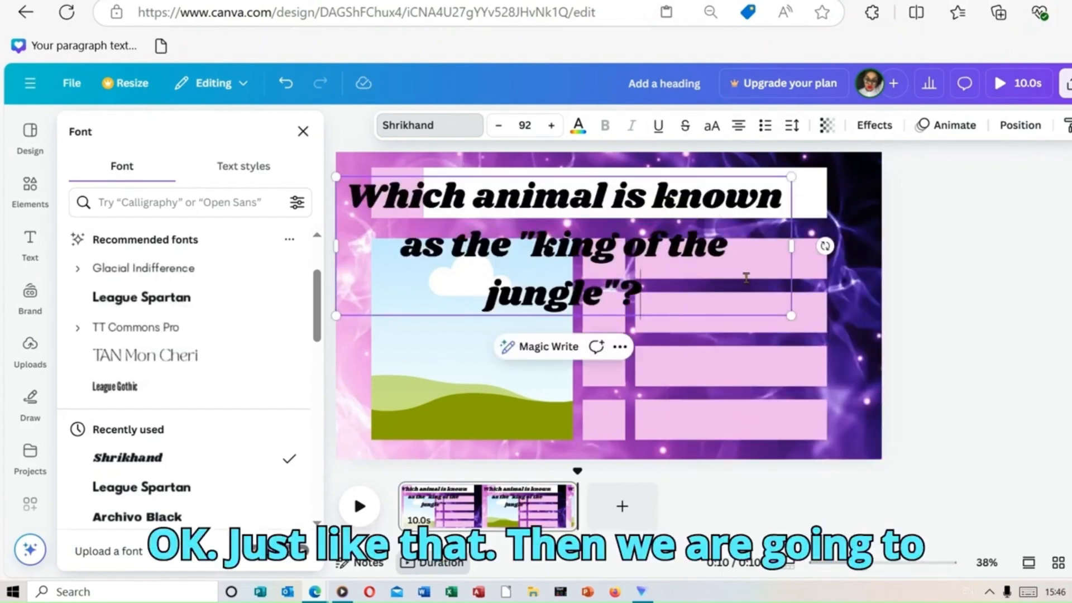
pyautogui.click(617, 295)
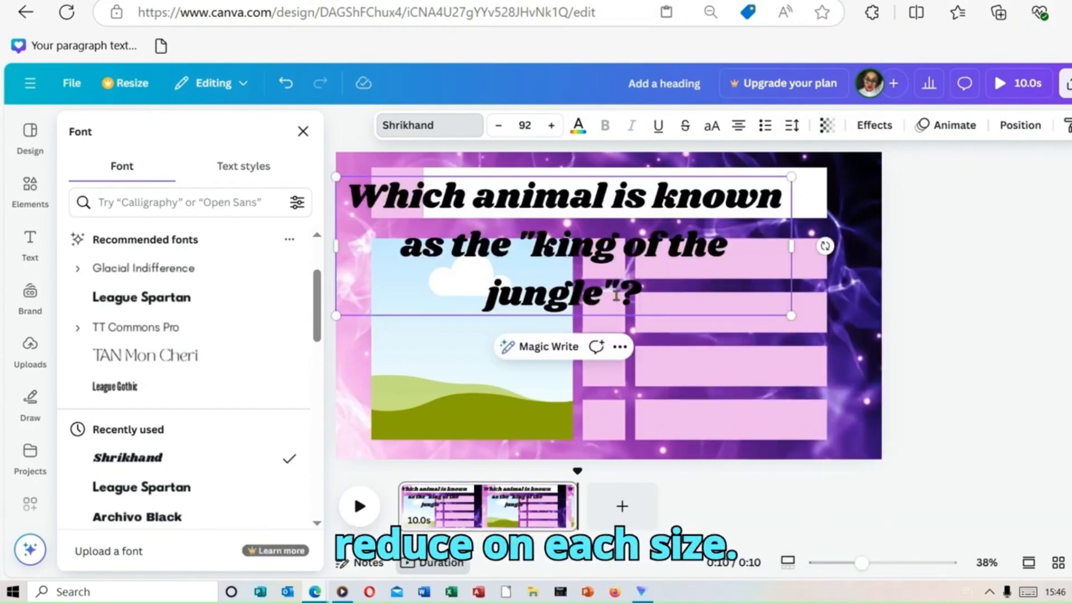
pyautogui.press('BackSpace')
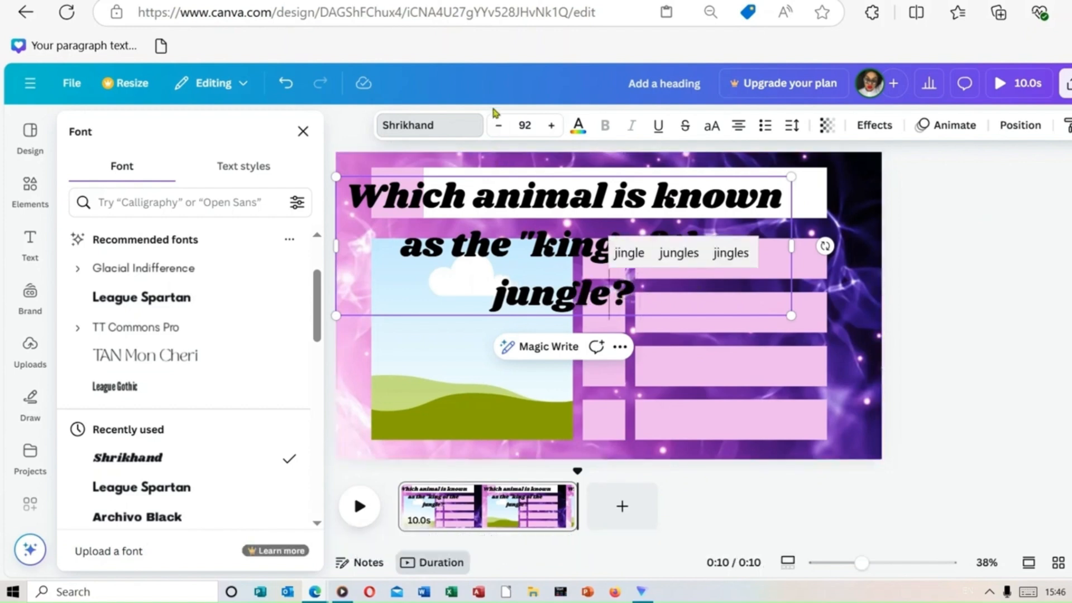
# Step: Reduce the question text's font size to 63
pyautogui.click(496, 128)
pyautogui.click(496, 128)
pyautogui.click(495, 129)
pyautogui.click(495, 129)
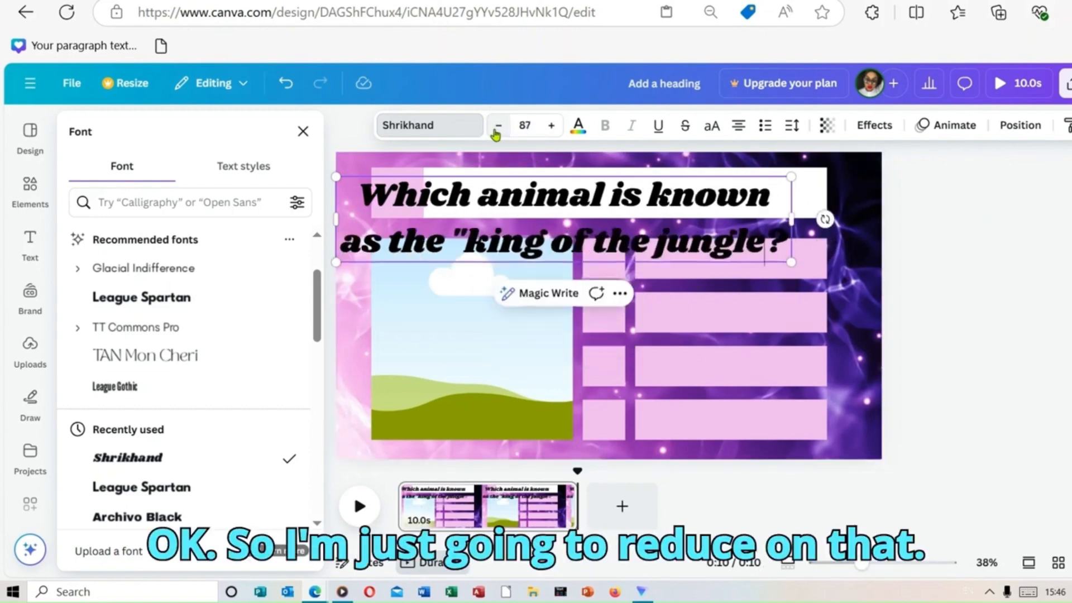
pyautogui.click(495, 128)
pyautogui.click(495, 128)
pyautogui.click(495, 129)
pyautogui.click(495, 128)
pyautogui.click(496, 128)
pyautogui.click(496, 128)
pyautogui.click(496, 129)
pyautogui.click(496, 128)
pyautogui.click(496, 129)
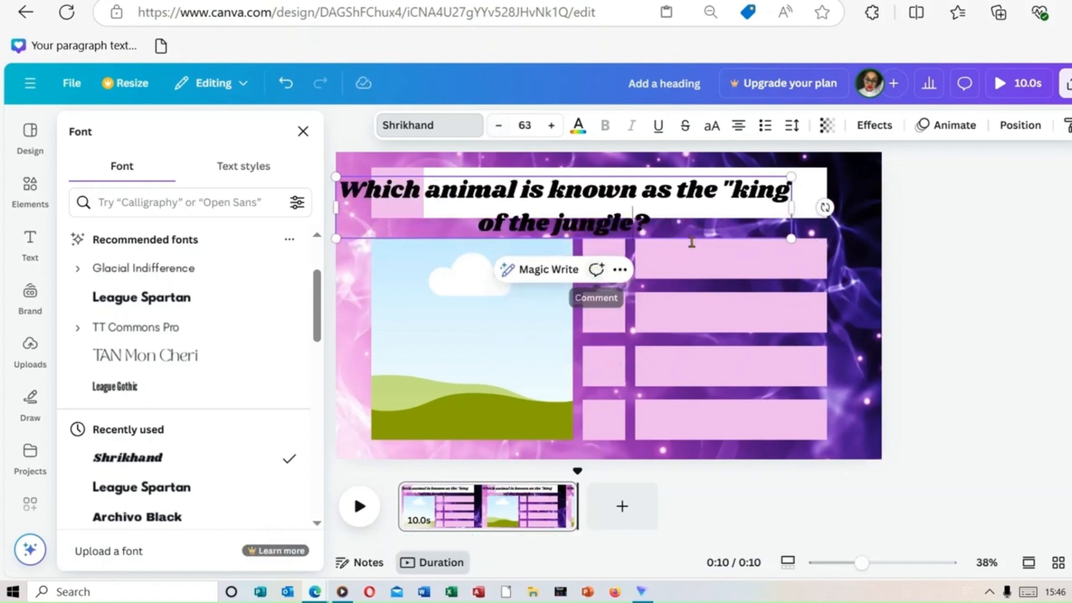
# Step: Scale the question text box down to font size 46 and center it within the white bar
pyautogui.moveTo(792, 239); pyautogui.dragTo(693, 151)
pyautogui.moveTo(603, 188); pyautogui.dragTo(692, 245)
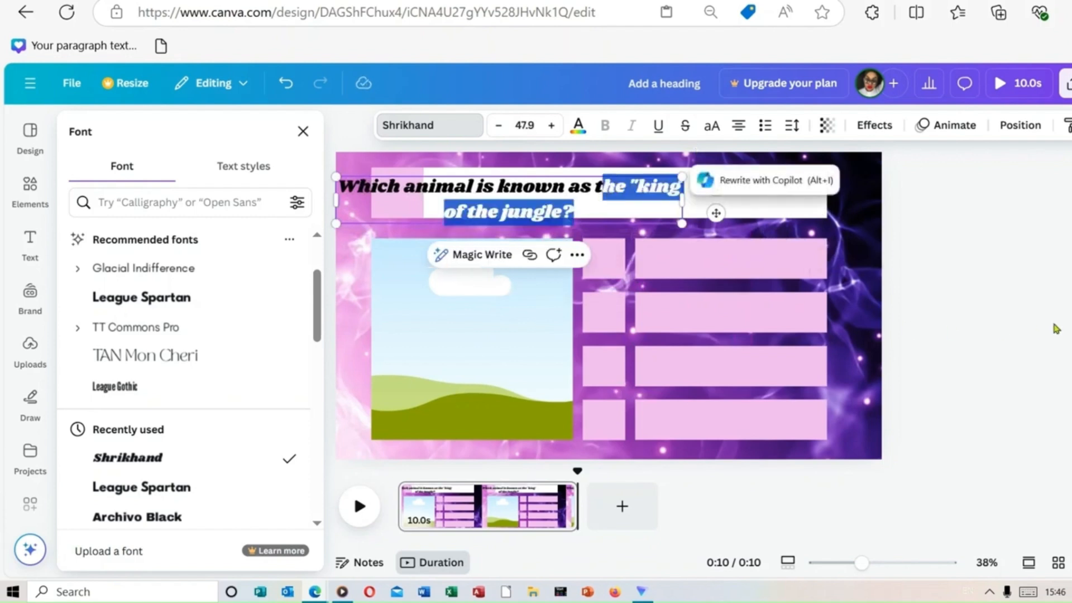
pyautogui.click(1053, 328)
pyautogui.moveTo(575, 190); pyautogui.dragTo(676, 186)
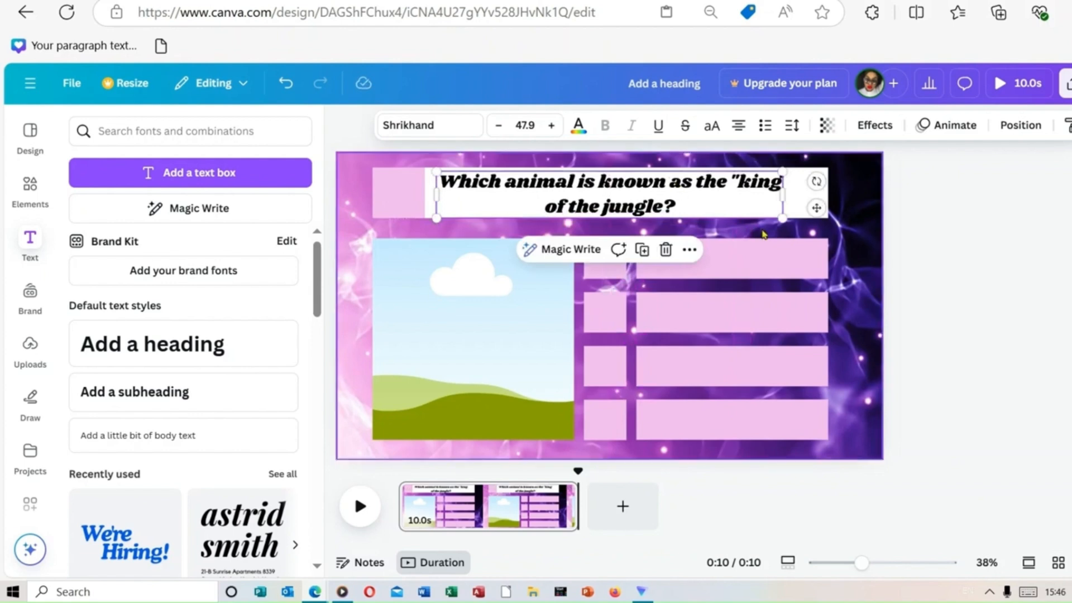
pyautogui.moveTo(783, 221); pyautogui.dragTo(768, 217)
pyautogui.moveTo(646, 203); pyautogui.dragTo(658, 202)
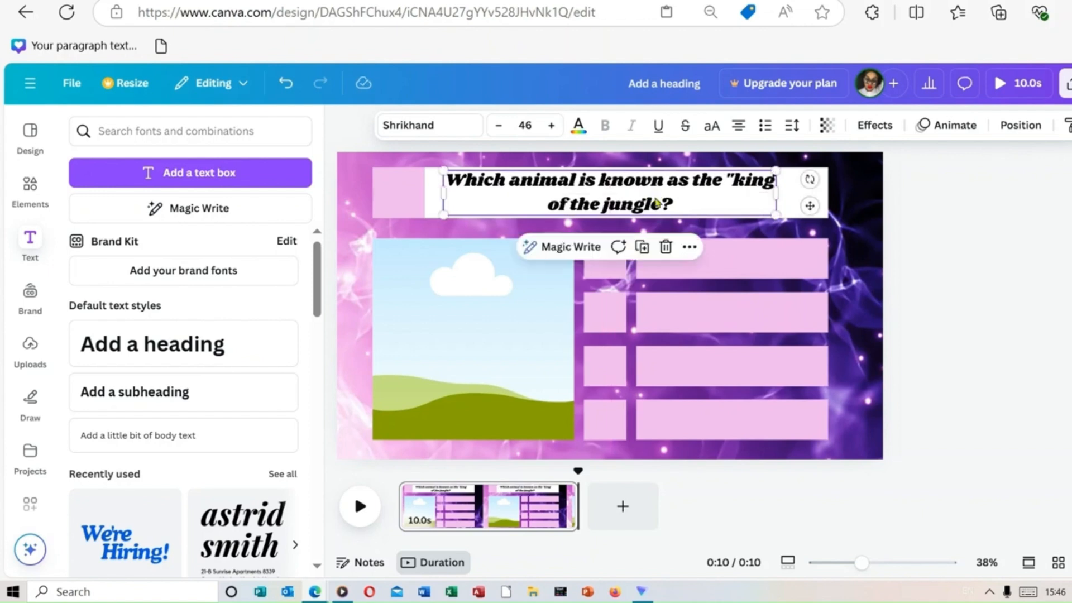
pyautogui.click(956, 260)
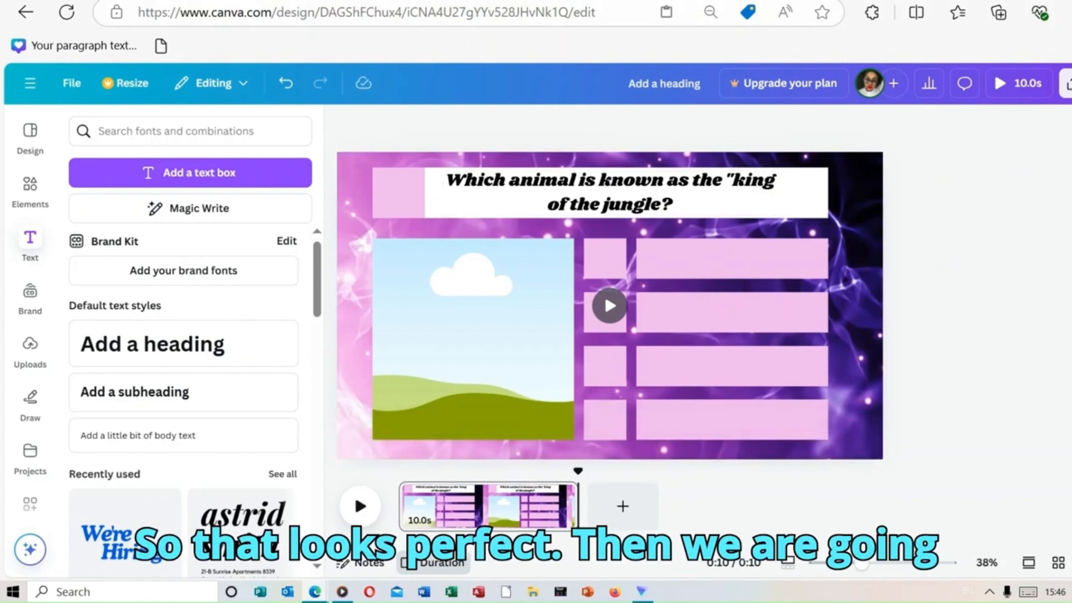
# Step: Switch to ChatGPT and copy the answer "Tiger" from the question about the king of the jungle
pyautogui.hotkey('ctrl', 'Tab')
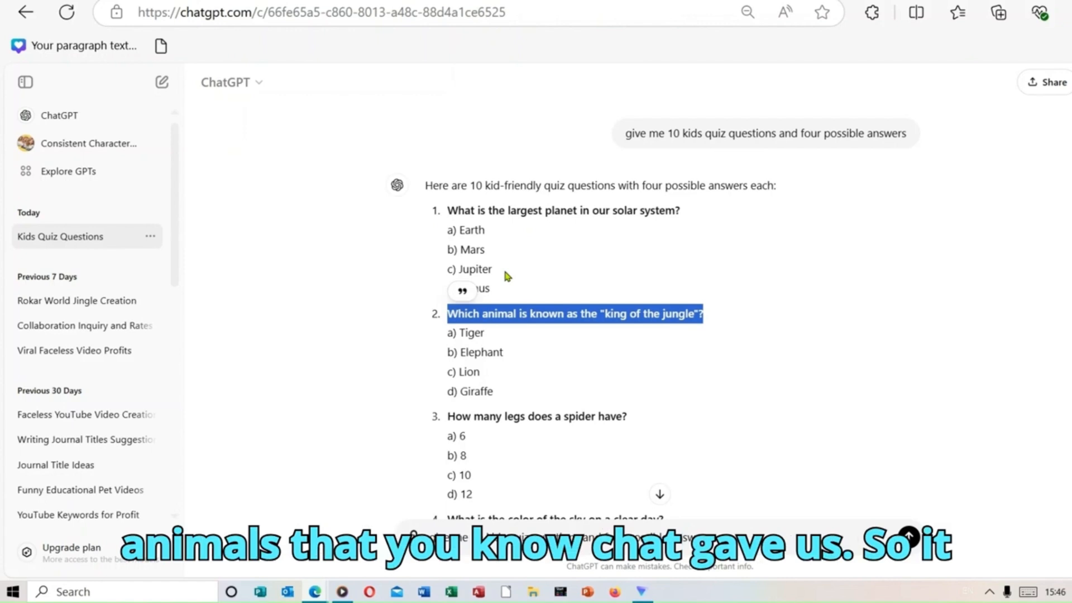
pyautogui.moveTo(462, 334); pyautogui.dragTo(504, 338)
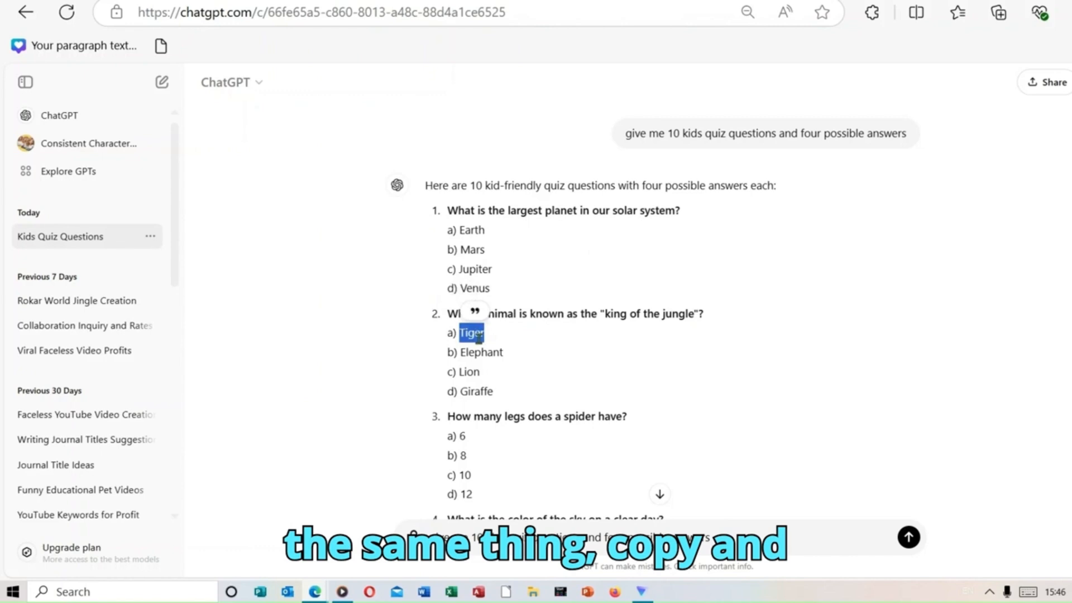
pyautogui.rightClick(480, 341)
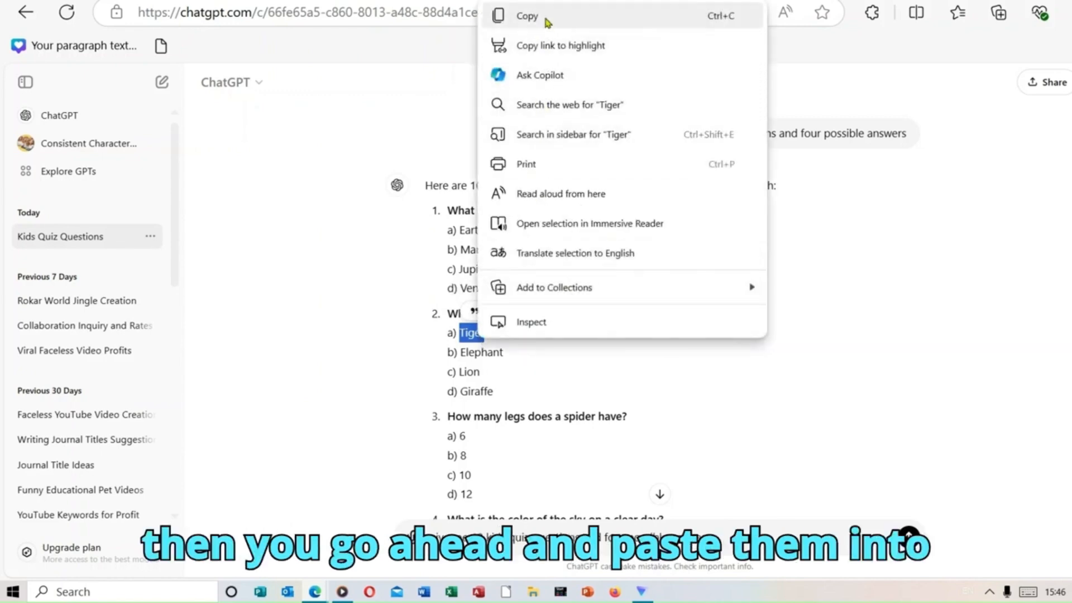
pyautogui.click(522, 17)
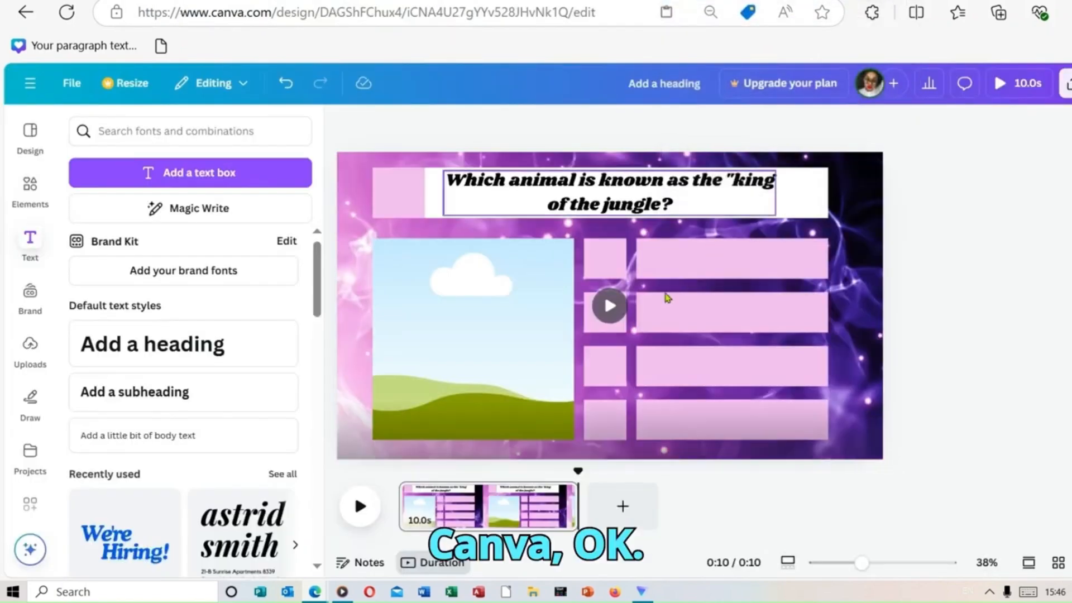
# Step: Back in Canva, paste "Tiger" into the first answer bar and place duplicates of it on the other three answer bars
pyautogui.click(670, 267)
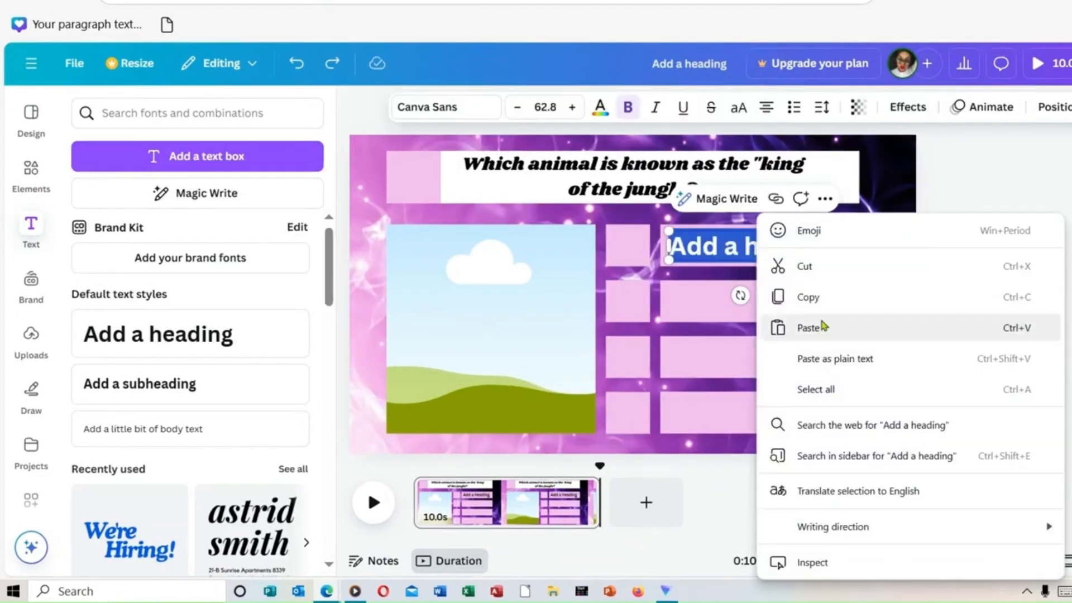
pyautogui.click(823, 326)
pyautogui.rightClick(757, 254)
pyautogui.click(709, 250)
pyautogui.moveTo(761, 250); pyautogui.dragTo(761, 408)
pyautogui.rightClick(765, 305)
pyautogui.click(804, 229)
pyautogui.rightClick(774, 305)
pyautogui.click(790, 307)
pyautogui.rightClick(765, 354)
pyautogui.click(859, 237)
# Step: Replace the text on the second answer bar with "Elephant"
pyautogui.click(781, 303)
pyautogui.click(781, 303)
pyautogui.press('BackSpace')
pyautogui.press('BackSpace')
pyautogui.press('BackSpace')
pyautogui.press('BackSpace')
pyautogui.press('BackSpace')
pyautogui.write('EL')
pyautogui.press('BackSpace')
pyautogui.write('lepha')
pyautogui.click(819, 272)
pyautogui.click(297, 63)
pyautogui.click(1064, 591)
pyautogui.write('nt')
# Step: Change the third answer text to "Lion" and the fourth to "Giraffe"
pyautogui.click(795, 360)
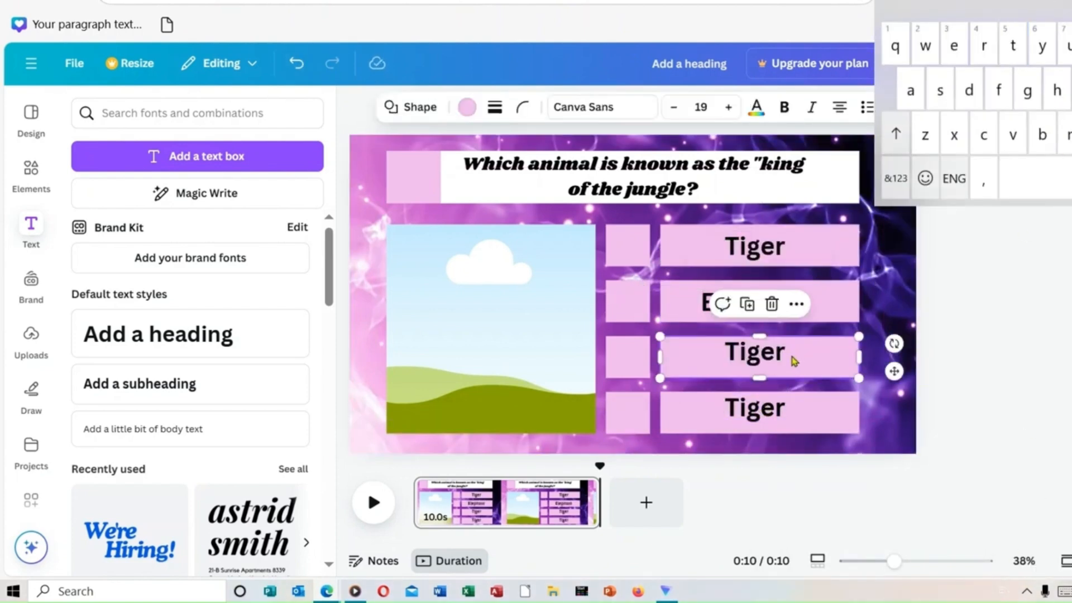
pyautogui.hotkey('ctrl', 'Tab')
pyautogui.hotkey('ctrl', 'shift', 'Tab')
pyautogui.doubleClick(778, 355)
pyautogui.write('Lion')
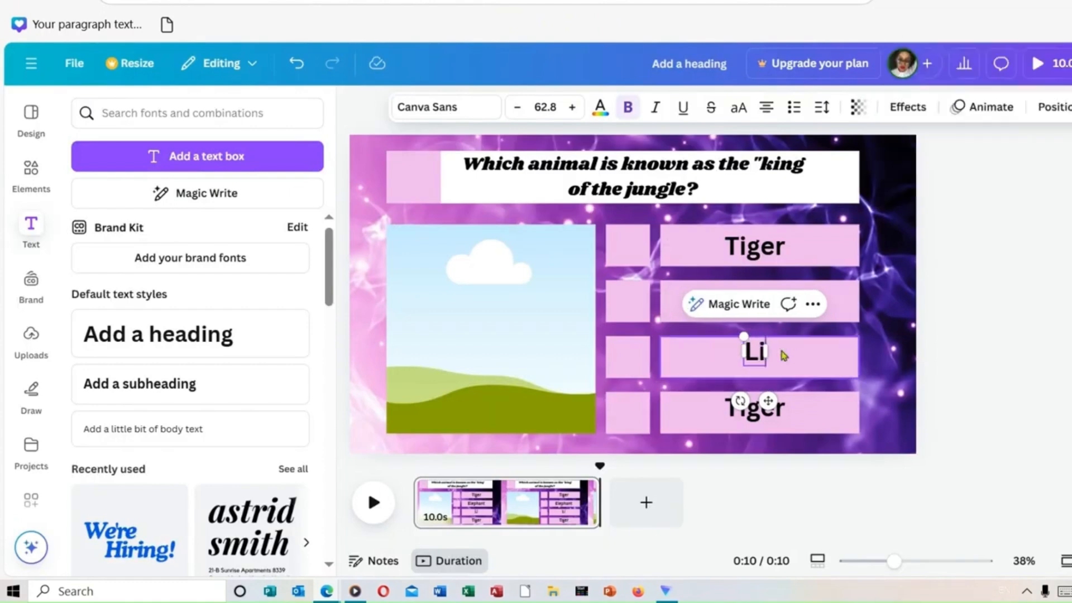
pyautogui.click(782, 416)
pyautogui.write('Giraffe')
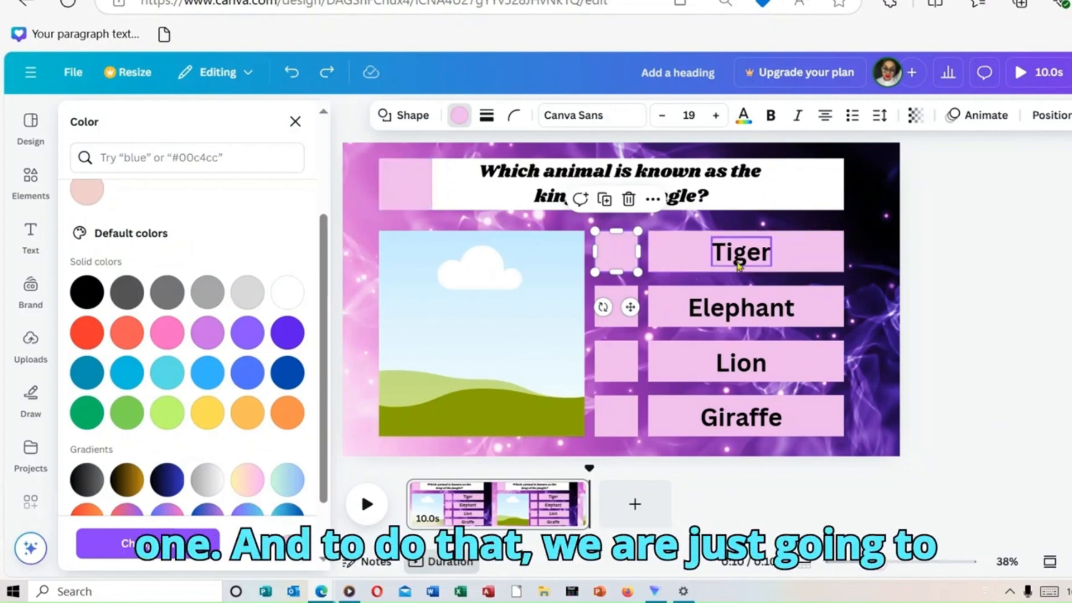
# Step: Place a duplicate of the "Tiger" text on the pink square beside the question, change it to "1" and enlarge it to about size 81
pyautogui.rightClick(740, 262)
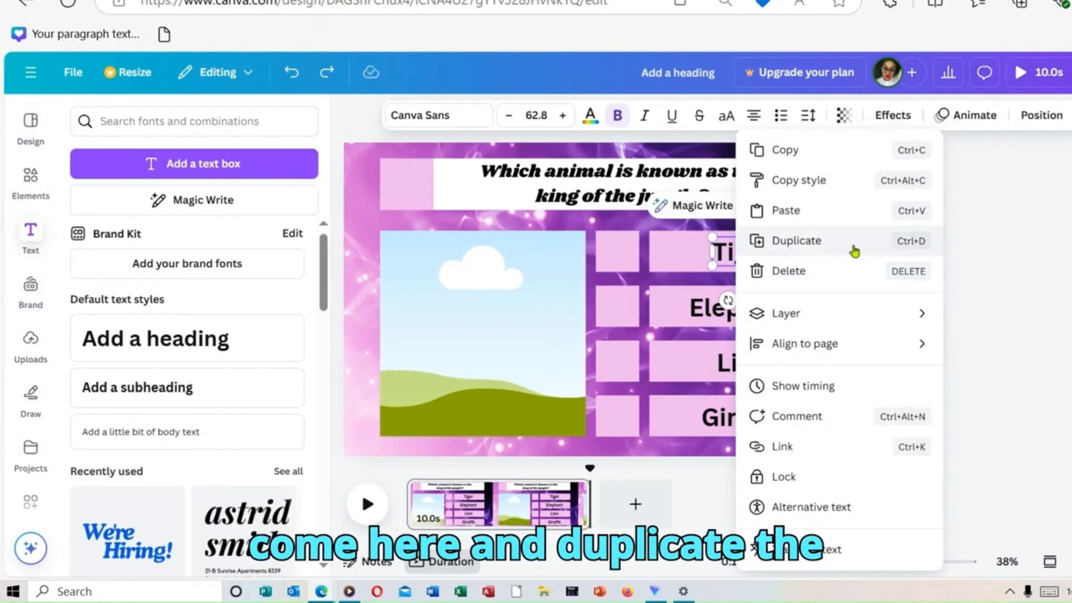
pyautogui.click(852, 251)
pyautogui.moveTo(750, 263); pyautogui.dragTo(416, 190)
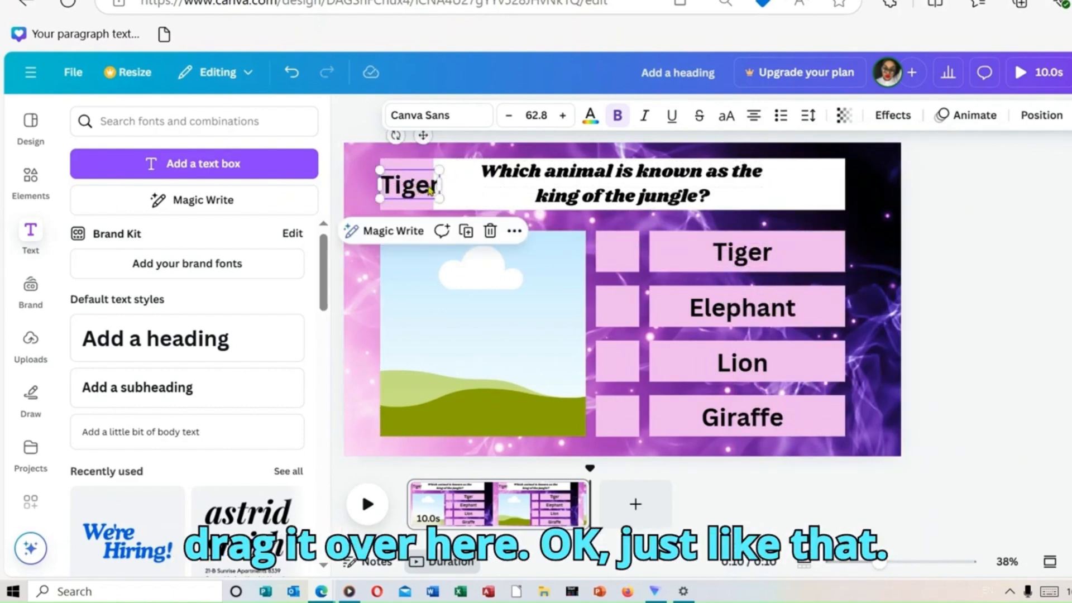
pyautogui.doubleClick(431, 188)
pyautogui.press('BackSpace')
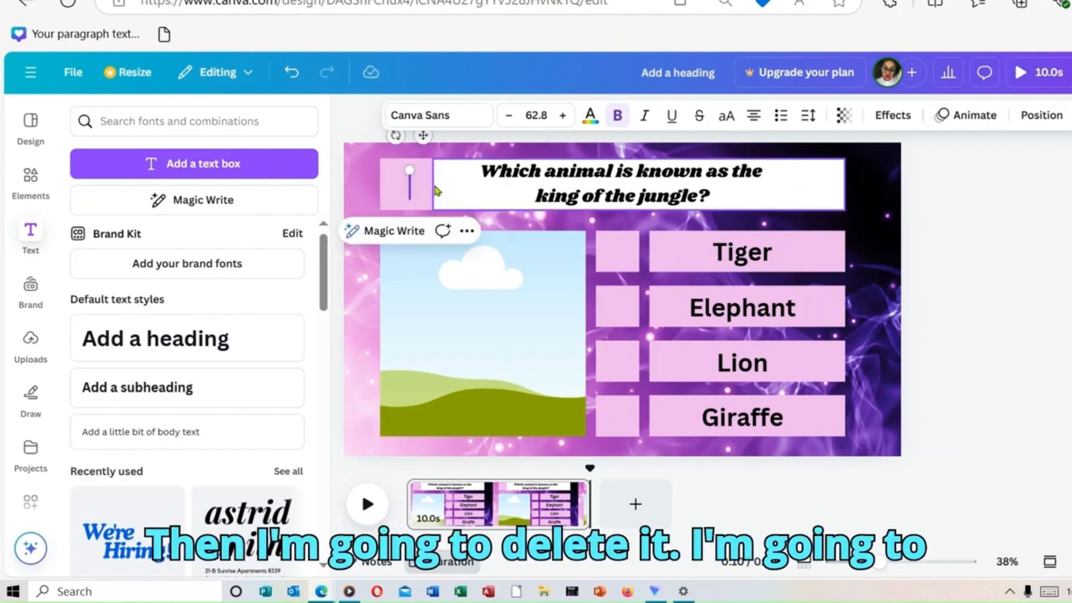
pyautogui.write('1')
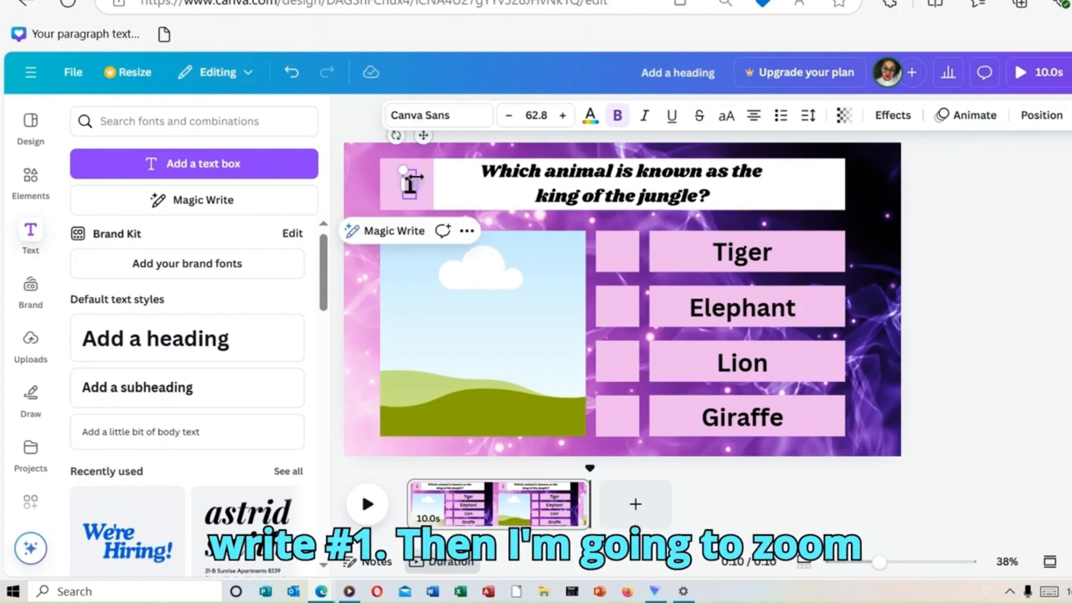
pyautogui.moveTo(399, 164); pyautogui.dragTo(386, 162)
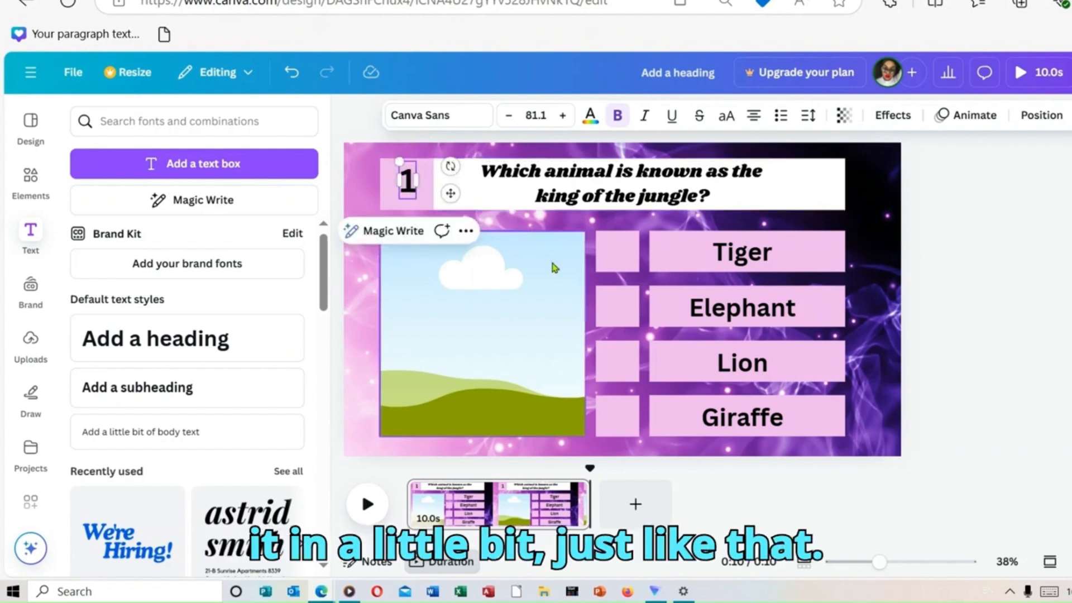
pyautogui.click(971, 320)
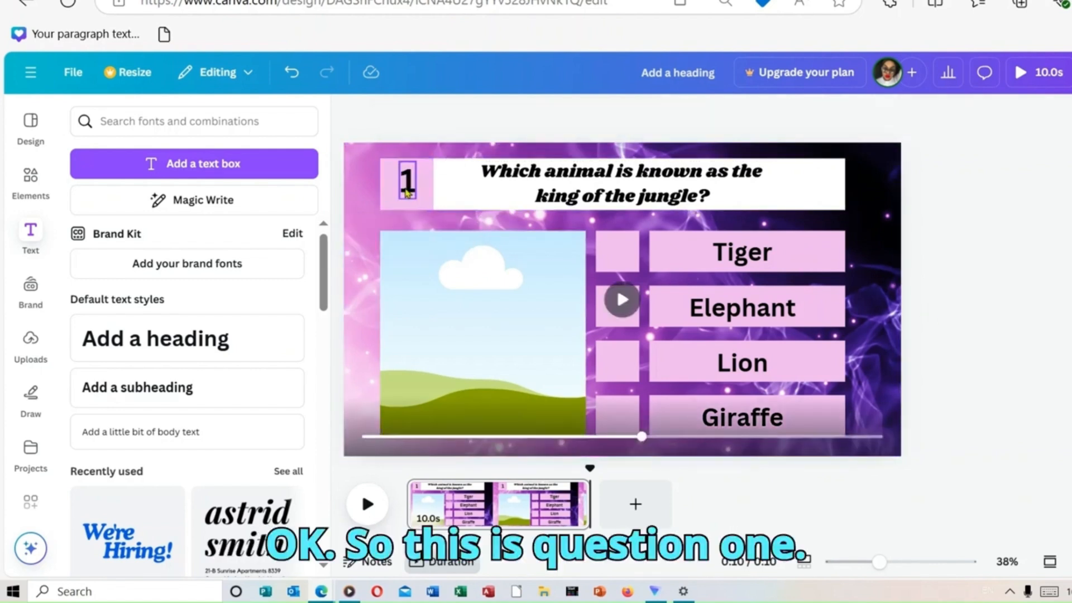
# Step: Duplicate the question number onto the small square beside Tiger and change the copy to "A"
pyautogui.click(412, 191)
pyautogui.moveTo(412, 192); pyautogui.dragTo(411, 190)
pyautogui.rightClick(413, 188)
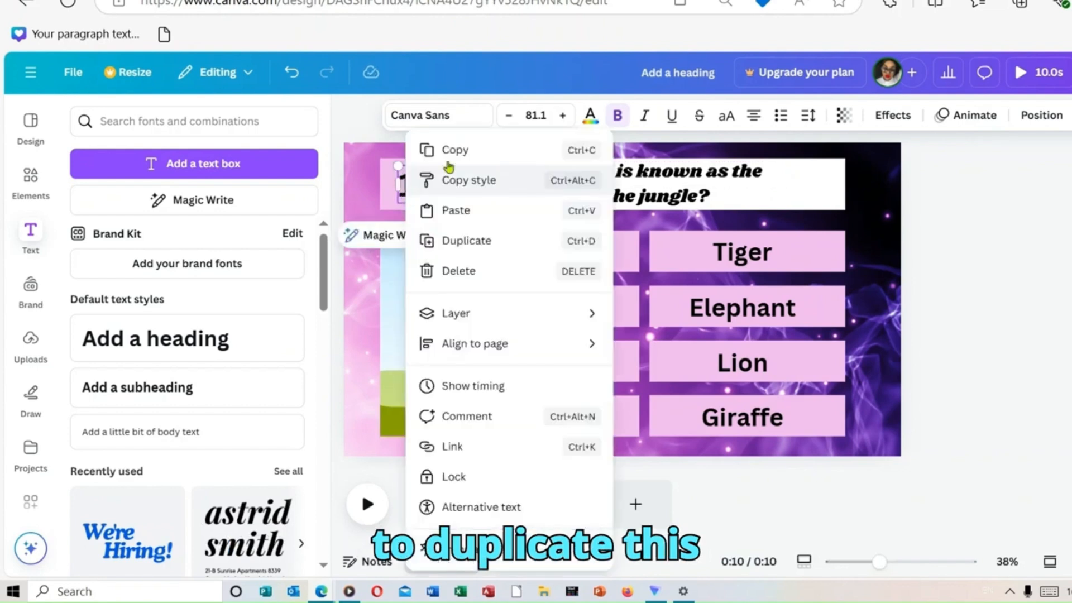
pyautogui.click(509, 249)
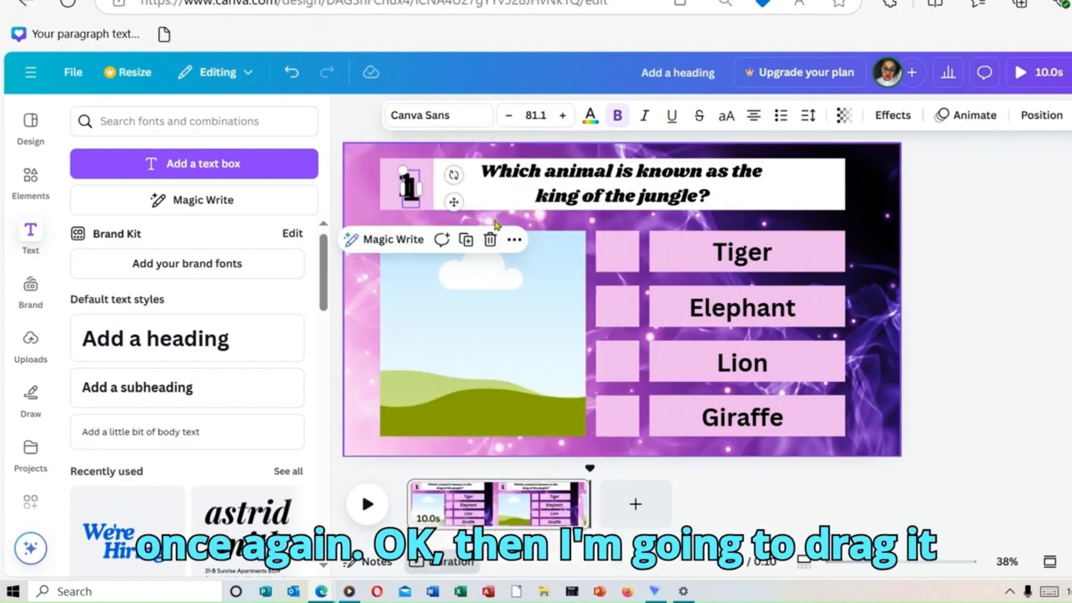
pyautogui.moveTo(416, 204); pyautogui.dragTo(621, 262)
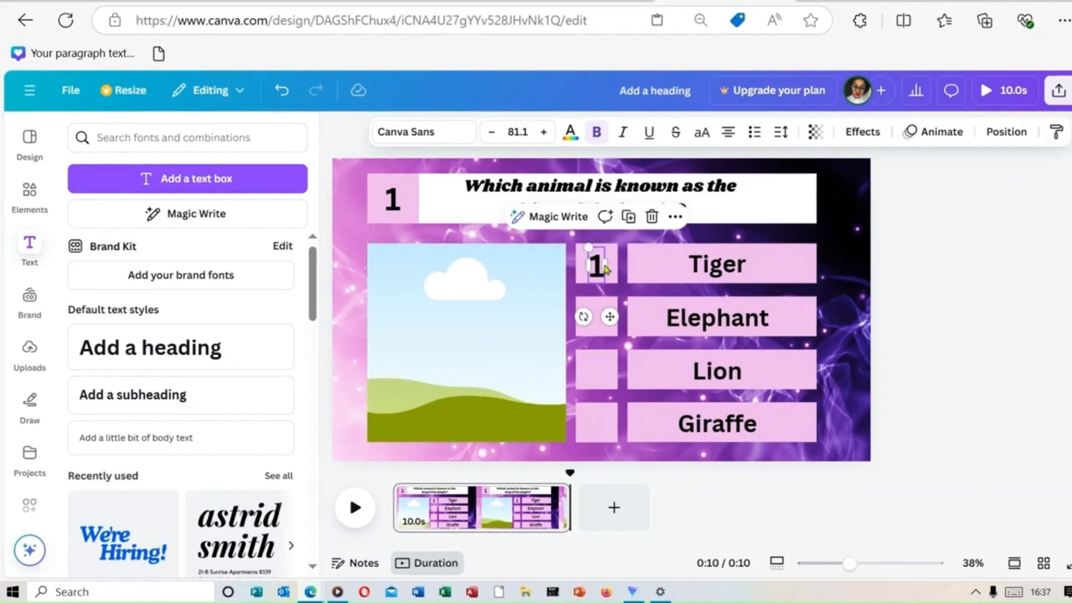
pyautogui.doubleClick(602, 268)
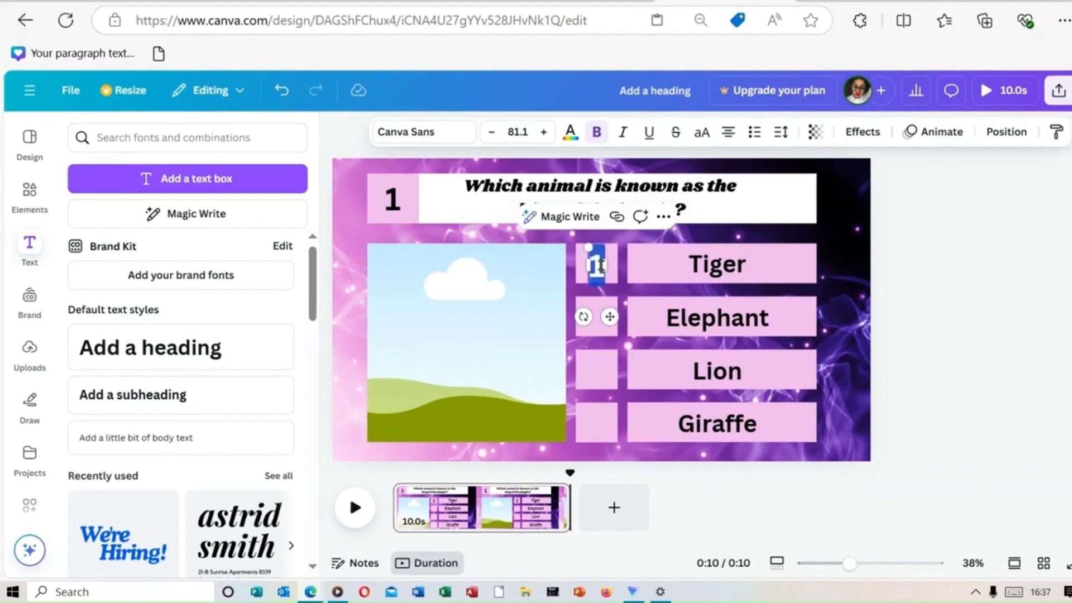
pyautogui.write('A')
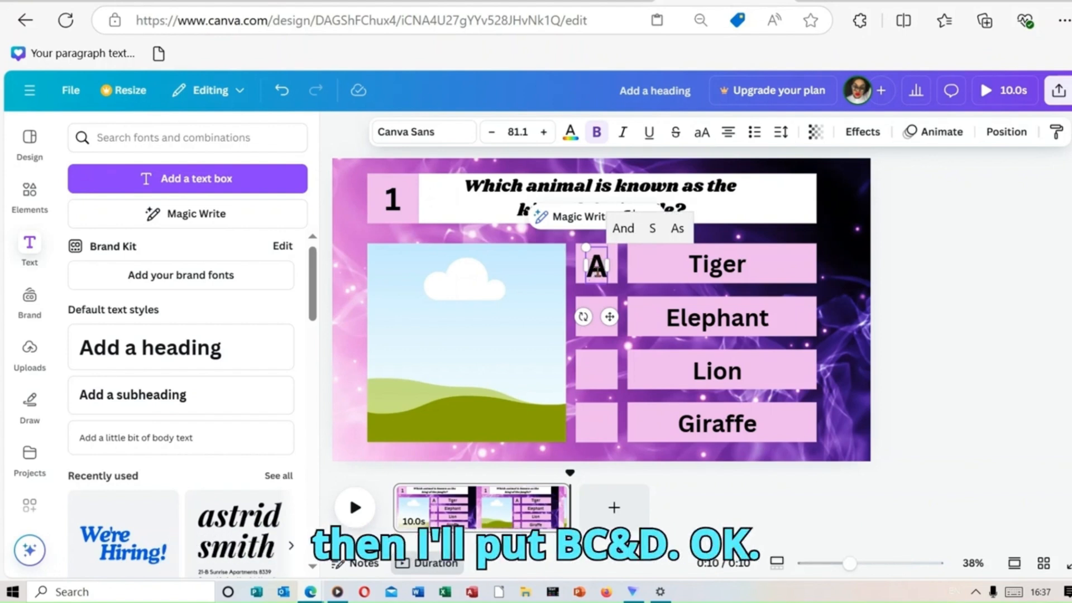
# Step: Duplicate the letter A onto the small squares beside Elephant, Lion and Giraffe
pyautogui.rightClick(597, 266)
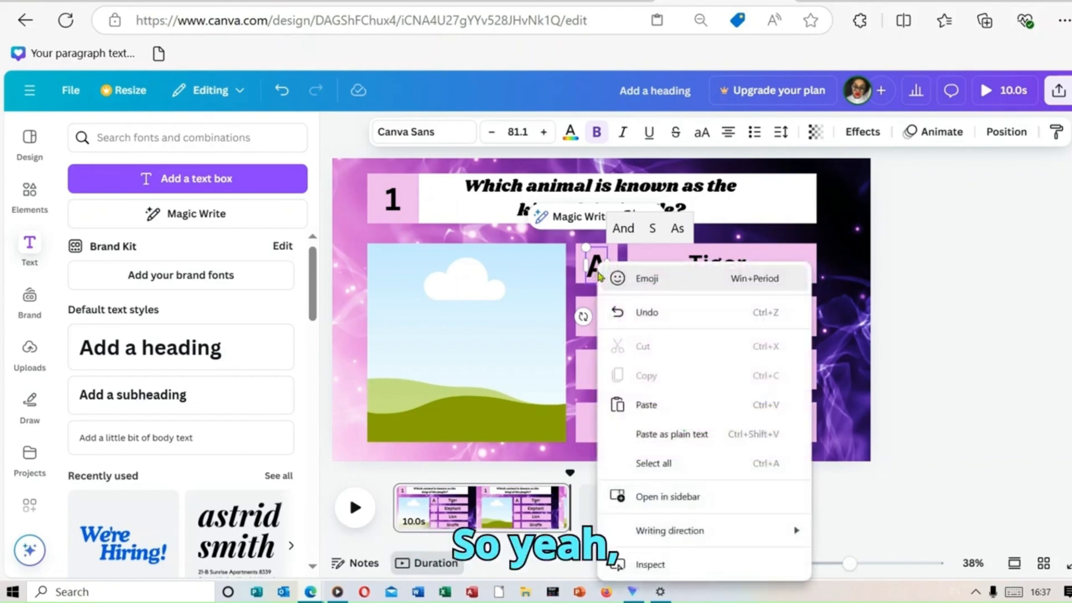
pyautogui.click(950, 311)
pyautogui.click(950, 311)
pyautogui.click(598, 265)
pyautogui.rightClick(597, 266)
pyautogui.click(682, 255)
pyautogui.moveTo(603, 272); pyautogui.dragTo(597, 433)
pyautogui.rightClick(597, 321)
pyautogui.click(682, 255)
pyautogui.rightClick(597, 377)
pyautogui.click(650, 255)
# Step: Change the duplicated letters to B, C and D from top to bottom and center them within their squares
pyautogui.click(596, 323)
pyautogui.doubleClick(598, 324)
pyautogui.press('BackSpace')
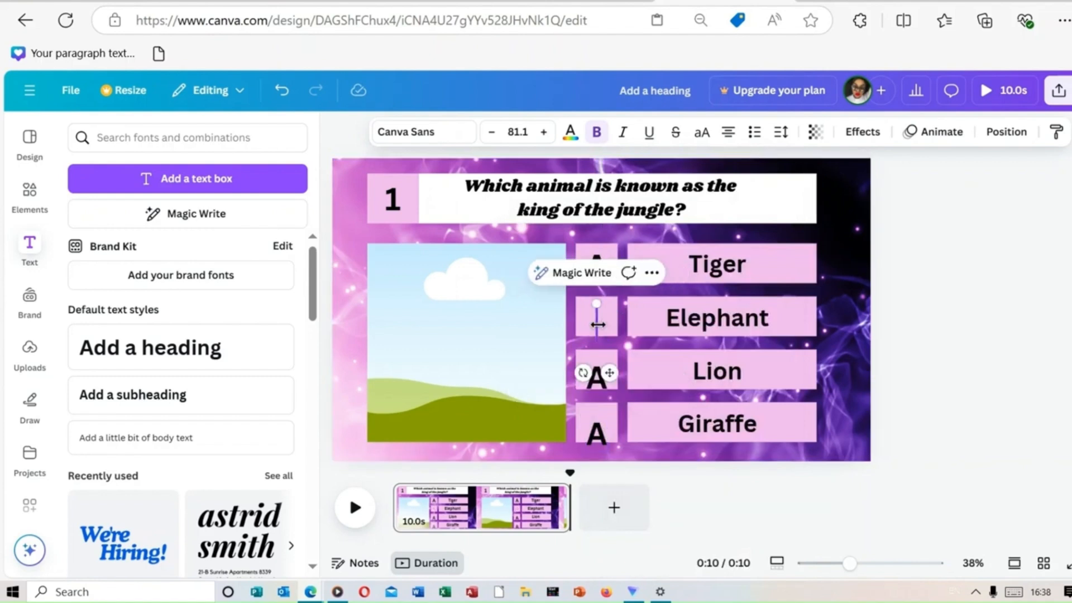
pyautogui.click(1014, 592)
pyautogui.write('B')
pyautogui.click(597, 378)
pyautogui.doubleClick(597, 378)
pyautogui.write('C')
pyautogui.doubleClick(597, 433)
pyautogui.write('D')
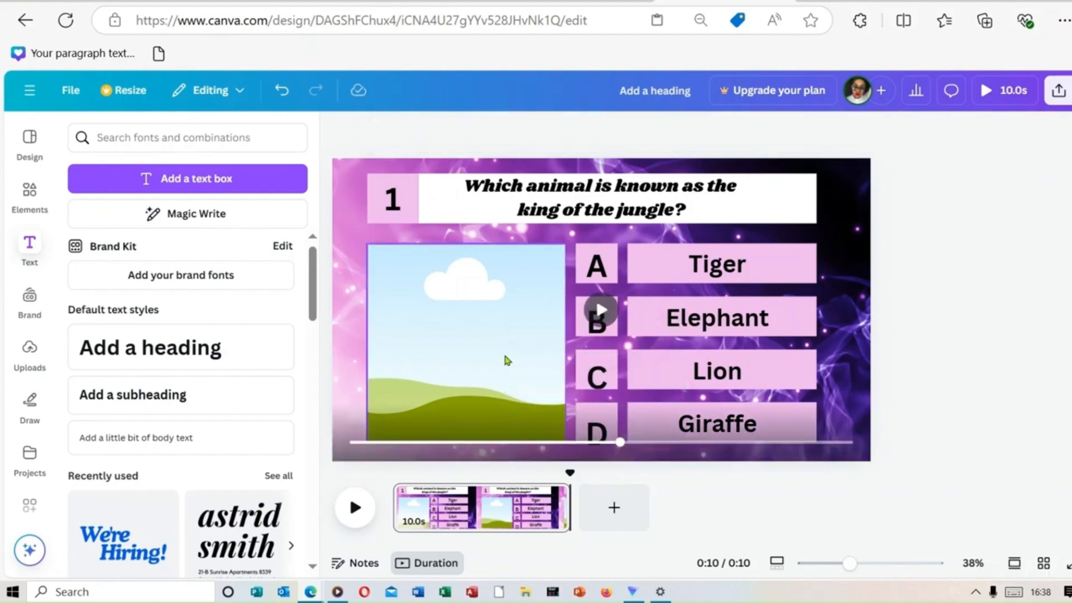
pyautogui.click(511, 360)
pyautogui.click(596, 436)
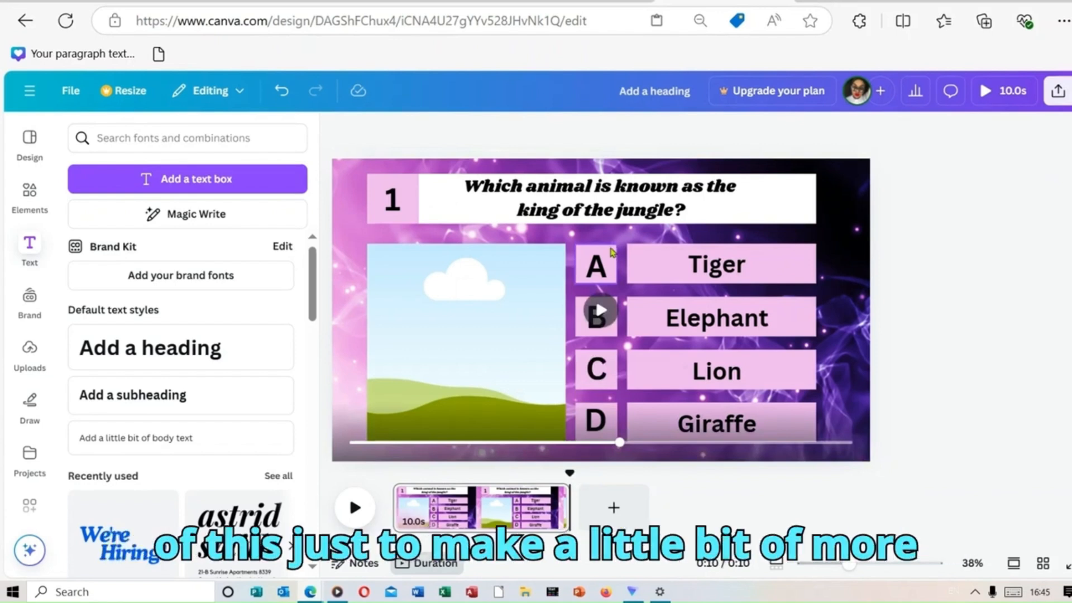
# Step: Recolor the four squares behind the letters A, B, C and D to white
pyautogui.click(612, 256)
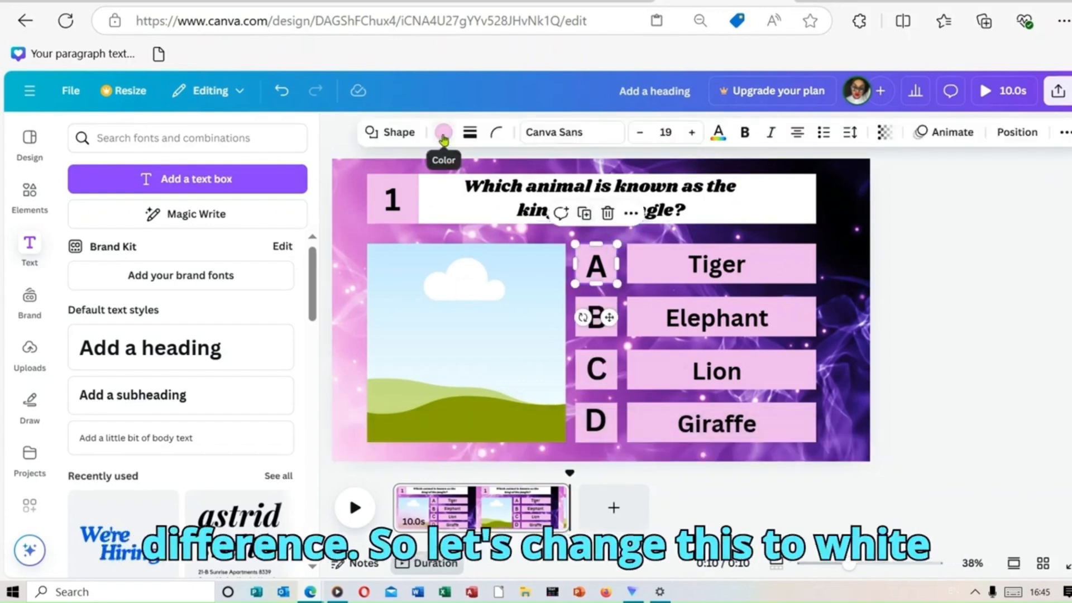
pyautogui.click(444, 132)
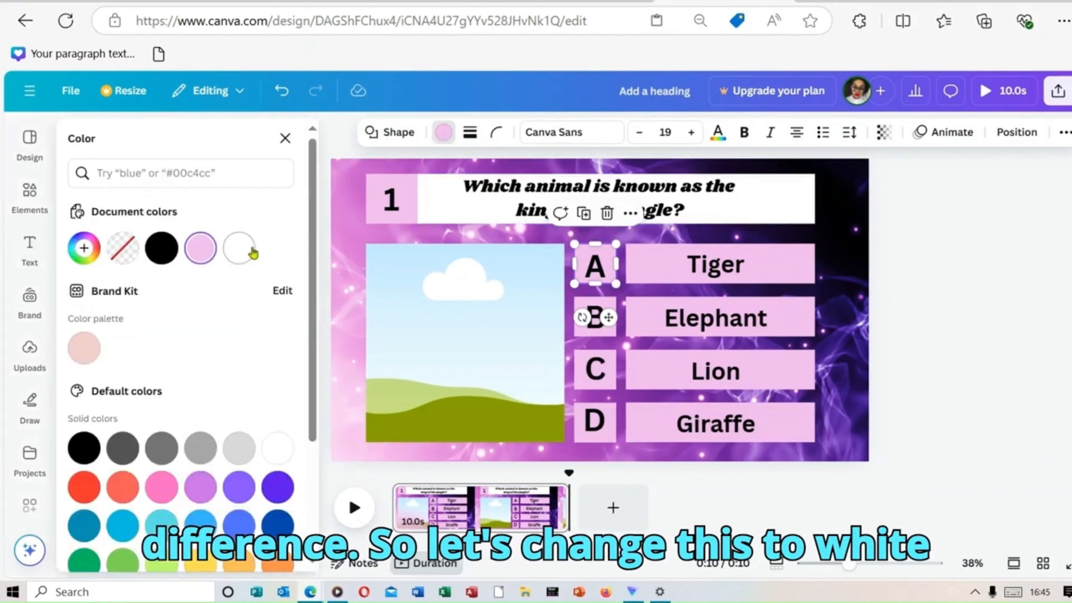
pyautogui.click(239, 248)
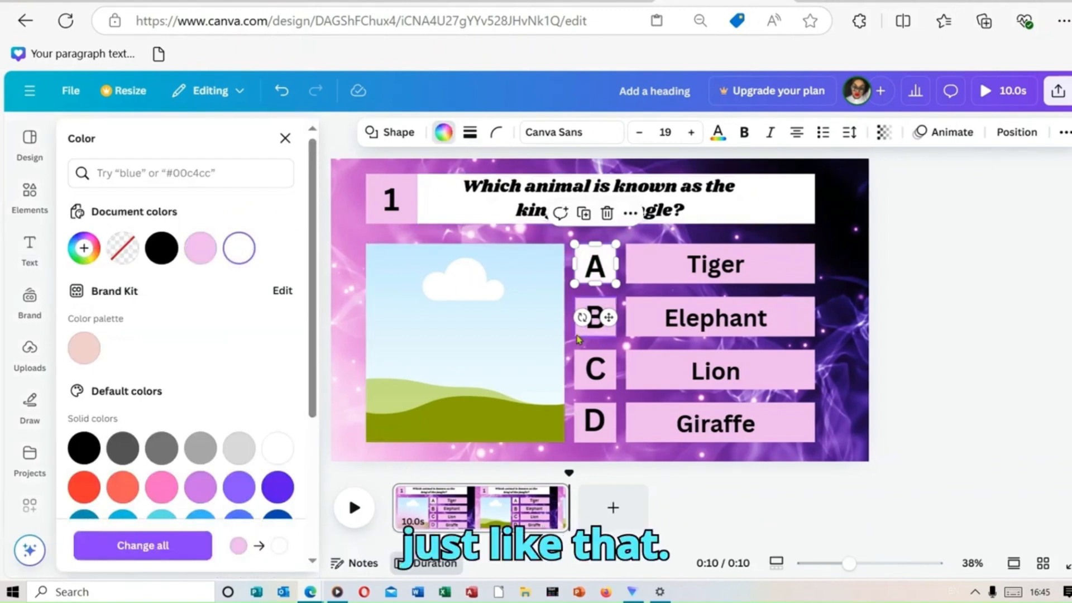
pyautogui.click(579, 332)
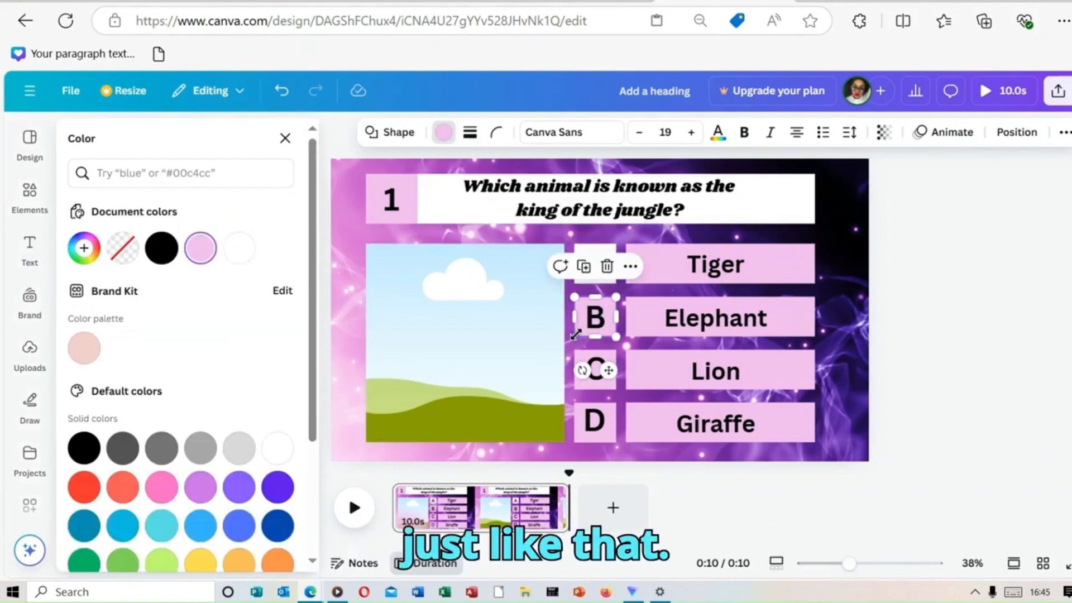
pyautogui.click(240, 249)
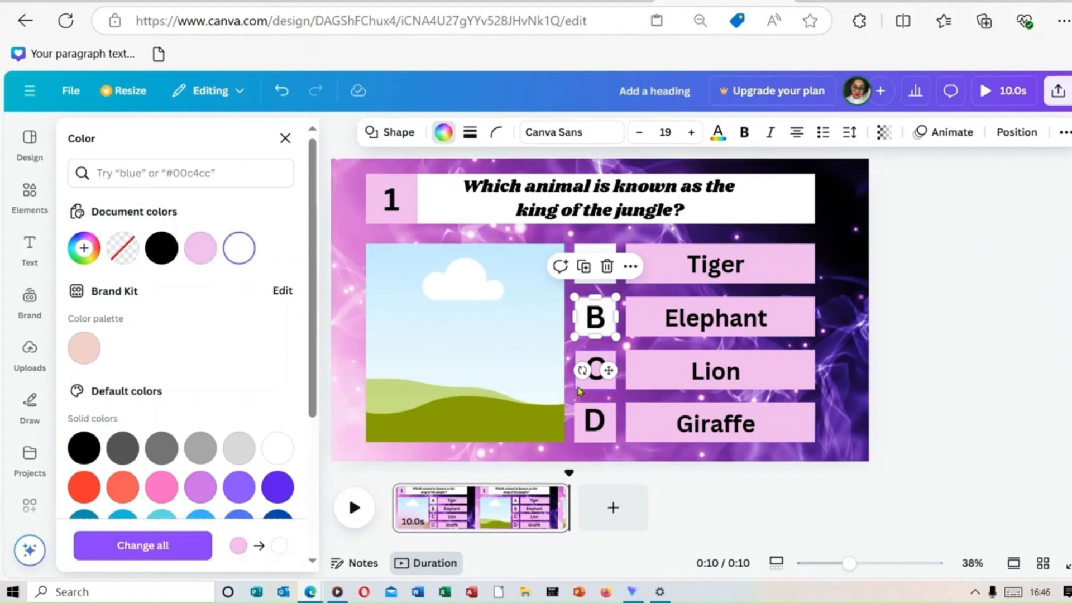
pyautogui.click(577, 388)
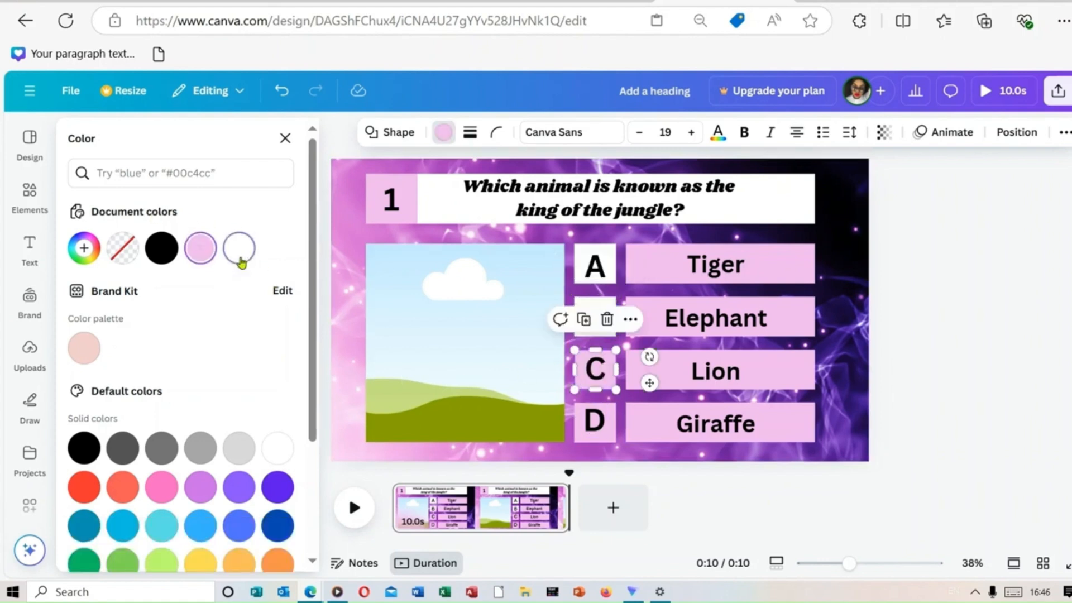
pyautogui.click(239, 248)
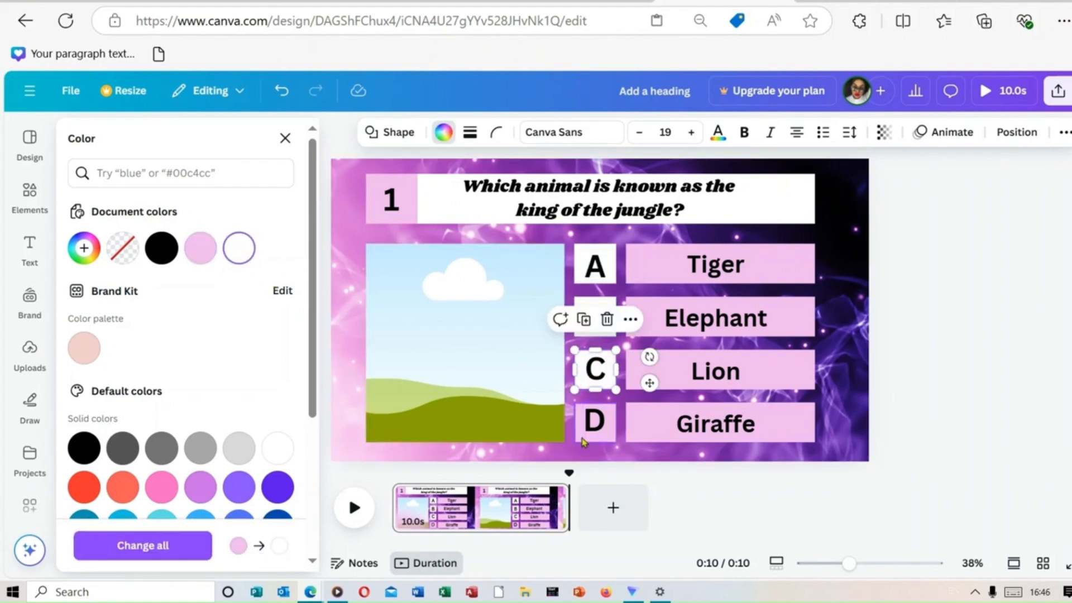
pyautogui.click(587, 433)
pyautogui.click(239, 247)
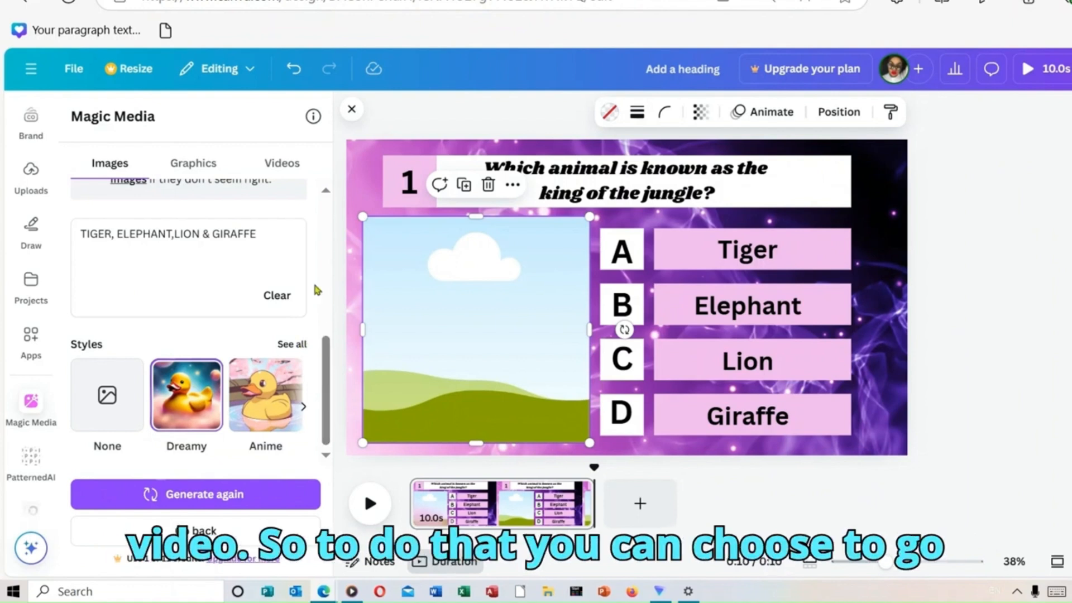
pyautogui.scroll(3, 56, 279)
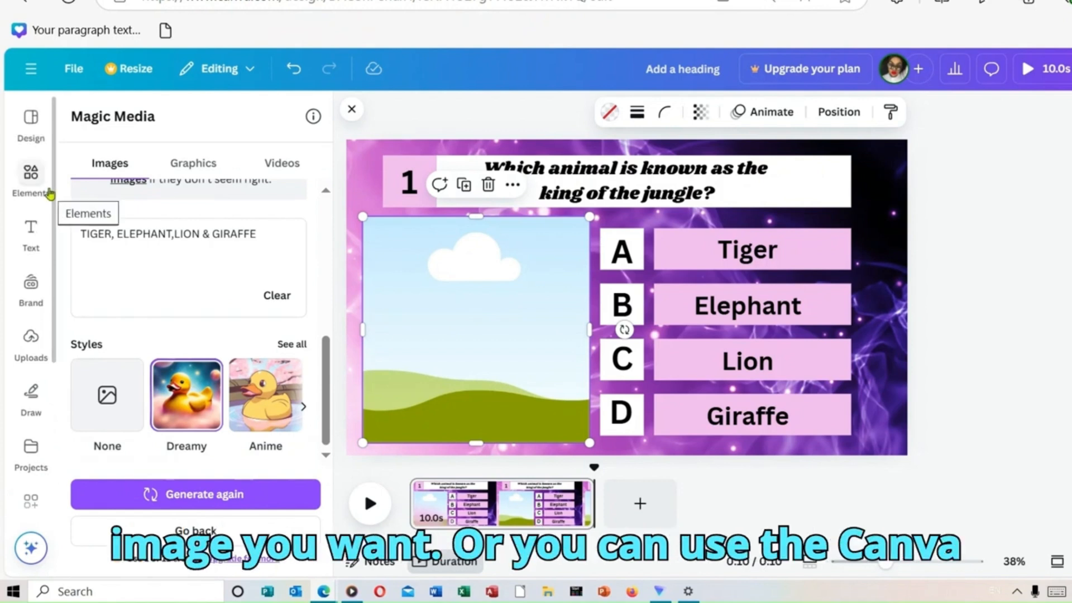
pyautogui.scroll(-3, 53, 333)
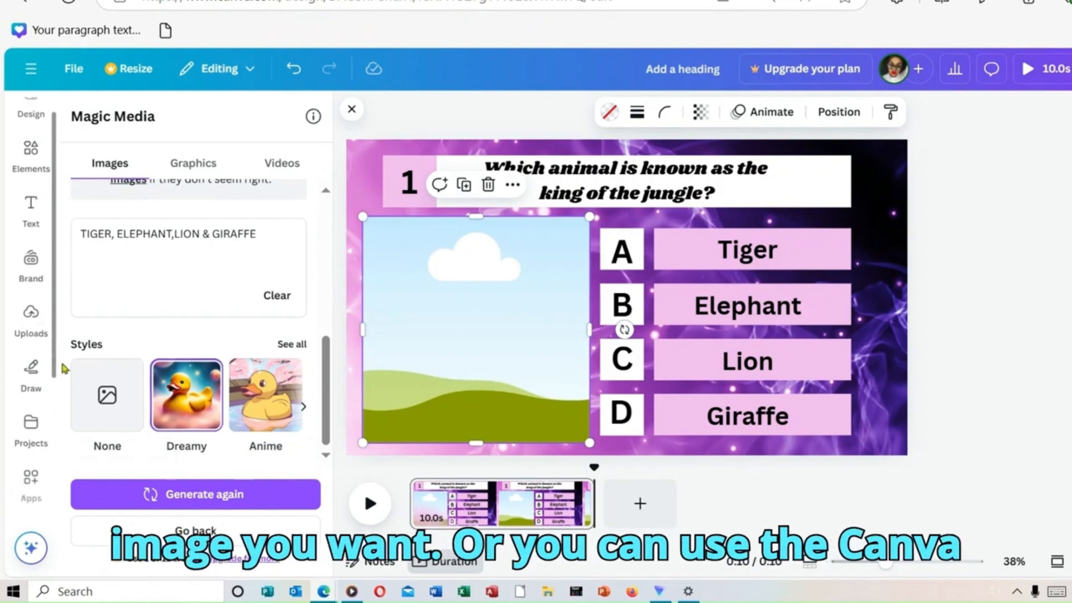
pyautogui.moveTo(82, 481); pyautogui.dragTo(83, 502)
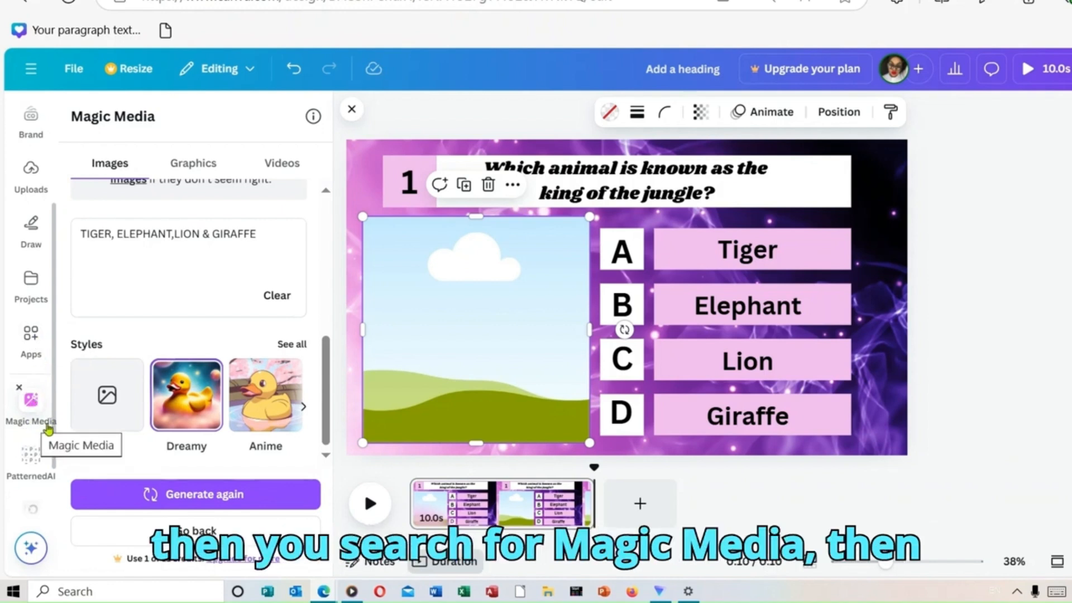
pyautogui.moveTo(329, 399); pyautogui.dragTo(328, 374)
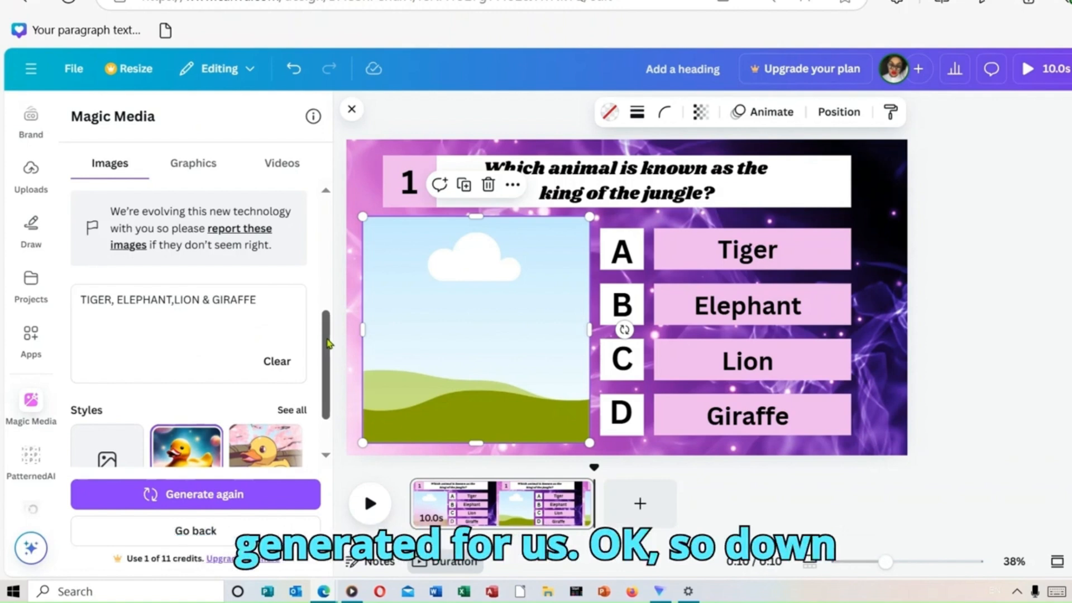
pyautogui.moveTo(329, 343); pyautogui.dragTo(338, 388)
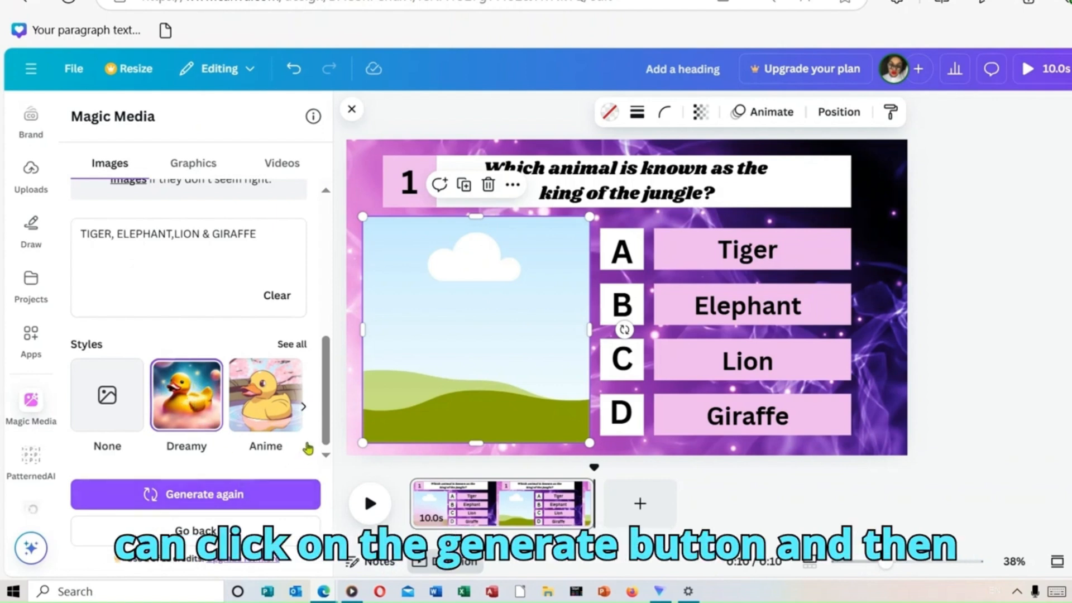
# Step: Fill the frame with the generated picture of the large elephant, lion and giraffe, and enlarge it to cover the slide's lower-left area
pyautogui.scroll(1, 327, 429)
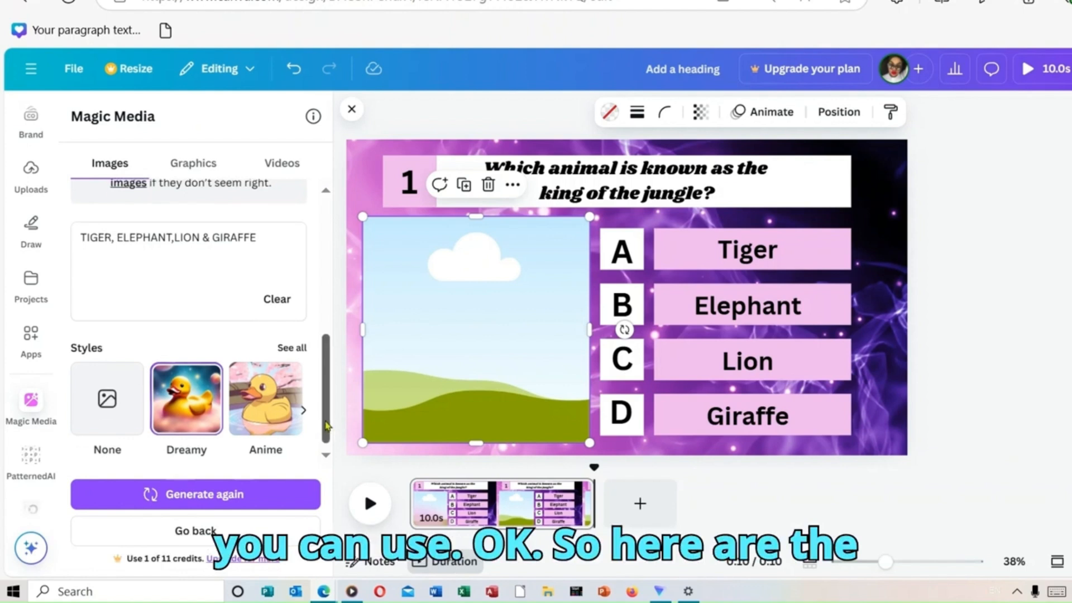
pyautogui.scroll(5, 327, 428)
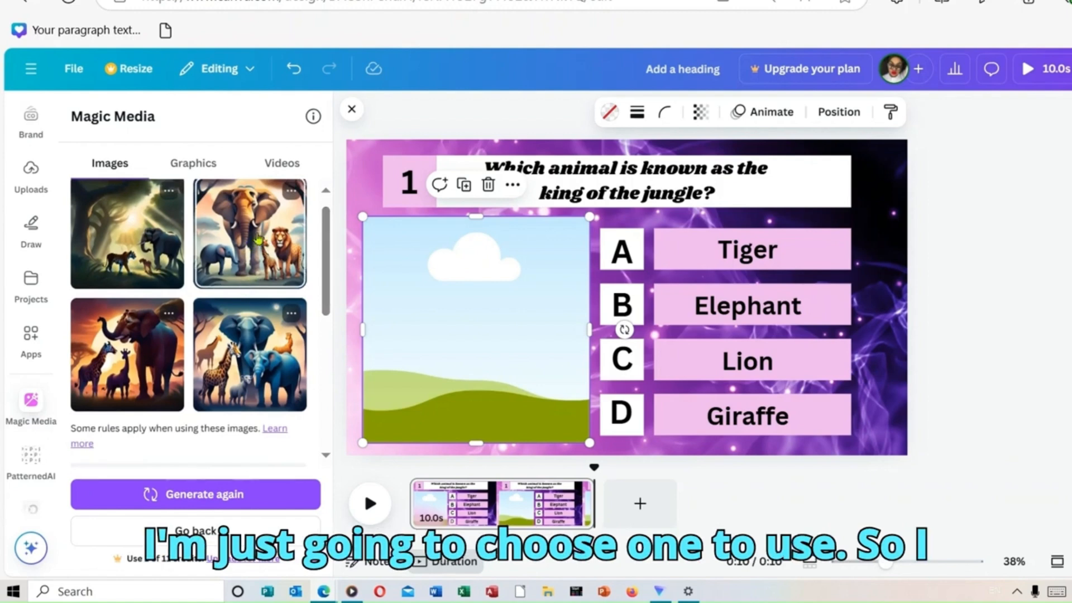
pyautogui.moveTo(261, 272); pyautogui.dragTo(434, 327)
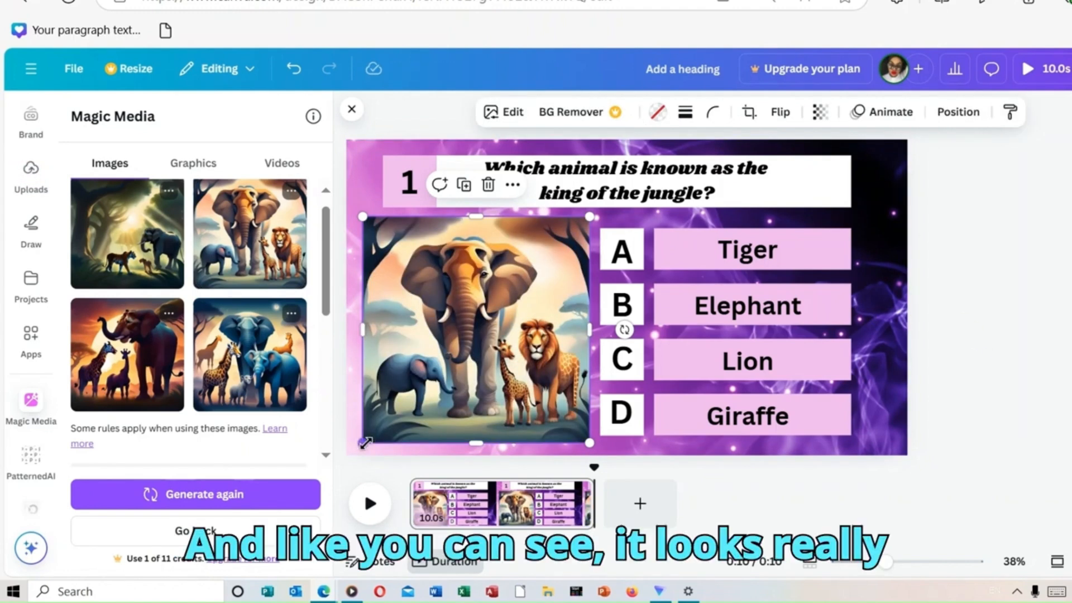
pyautogui.moveTo(360, 446); pyautogui.dragTo(335, 474)
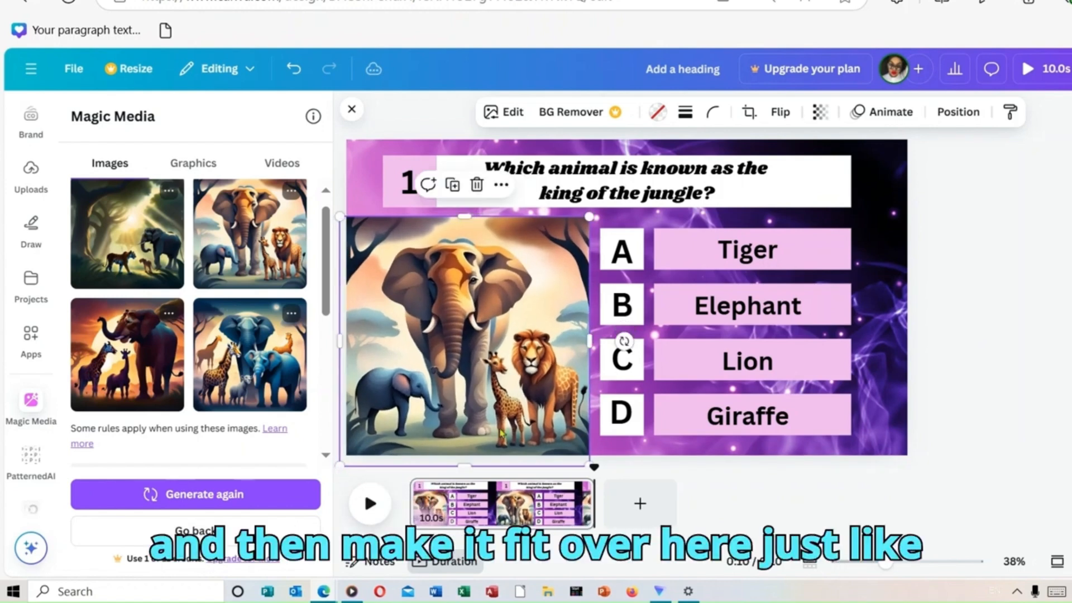
pyautogui.moveTo(585, 215); pyautogui.dragTo(596, 225)
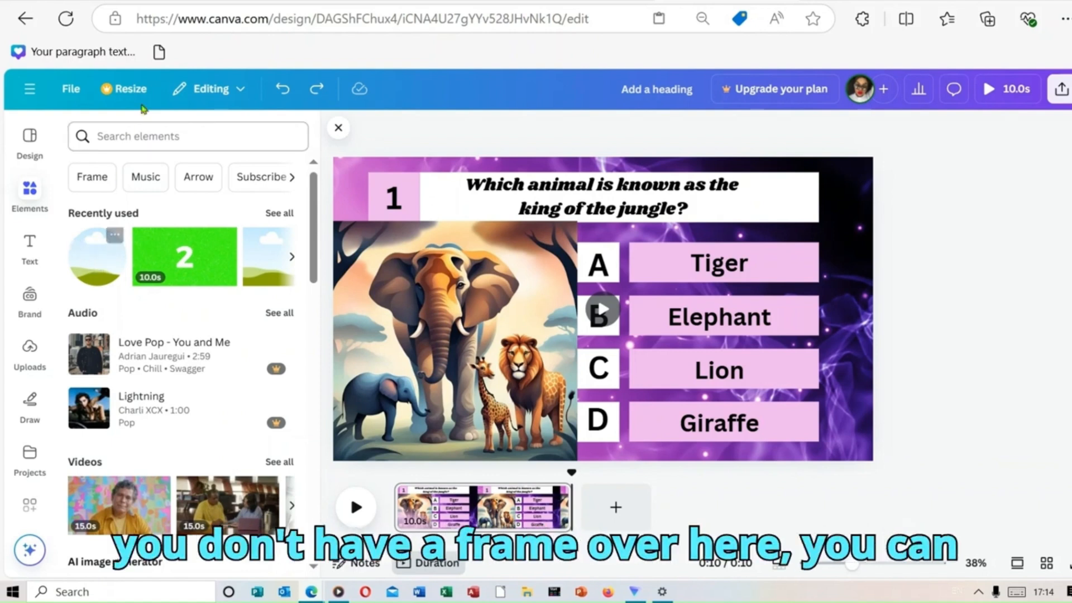
# Step: Place a small circular frame at the right end of the question bar and fill it with the green countdown timer video
pyautogui.click(97, 273)
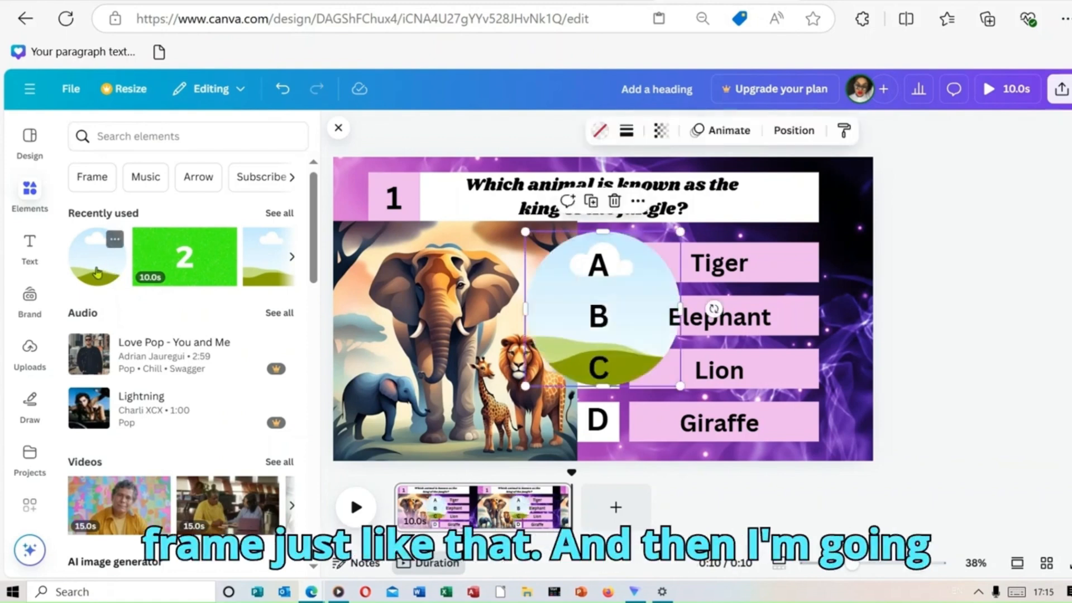
pyautogui.moveTo(586, 318); pyautogui.dragTo(771, 232)
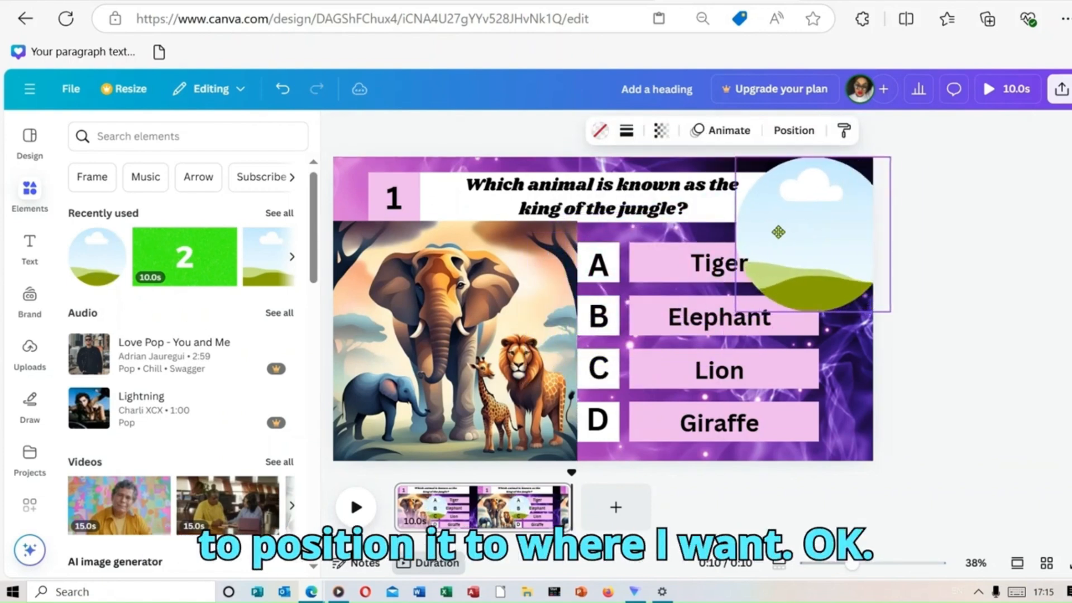
pyautogui.moveTo(891, 155); pyautogui.dragTo(837, 208)
pyautogui.moveTo(808, 279); pyautogui.dragTo(847, 218)
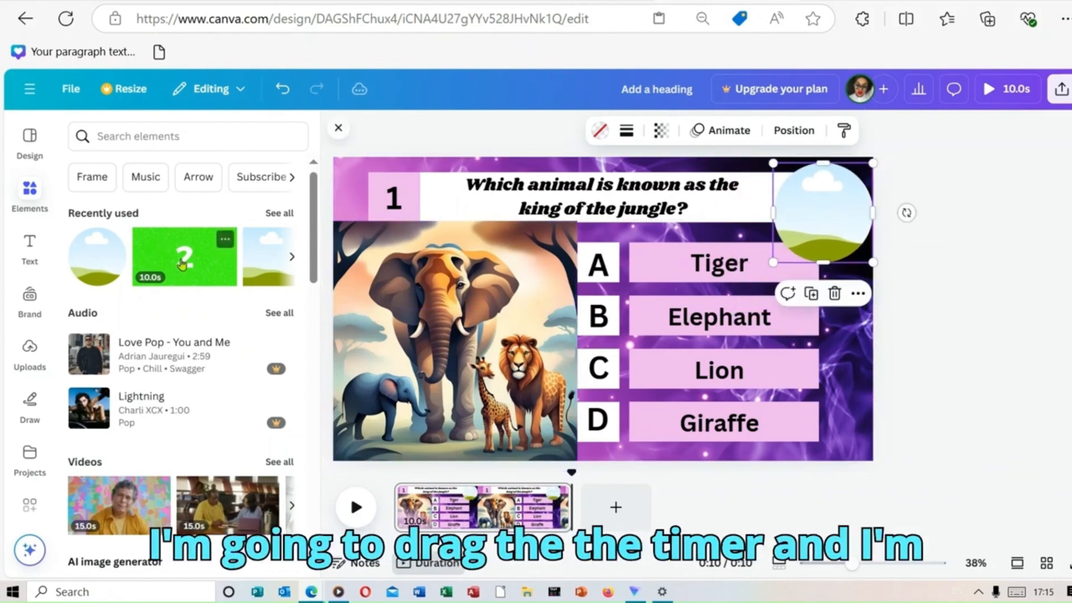
pyautogui.moveTo(184, 257); pyautogui.dragTo(799, 196)
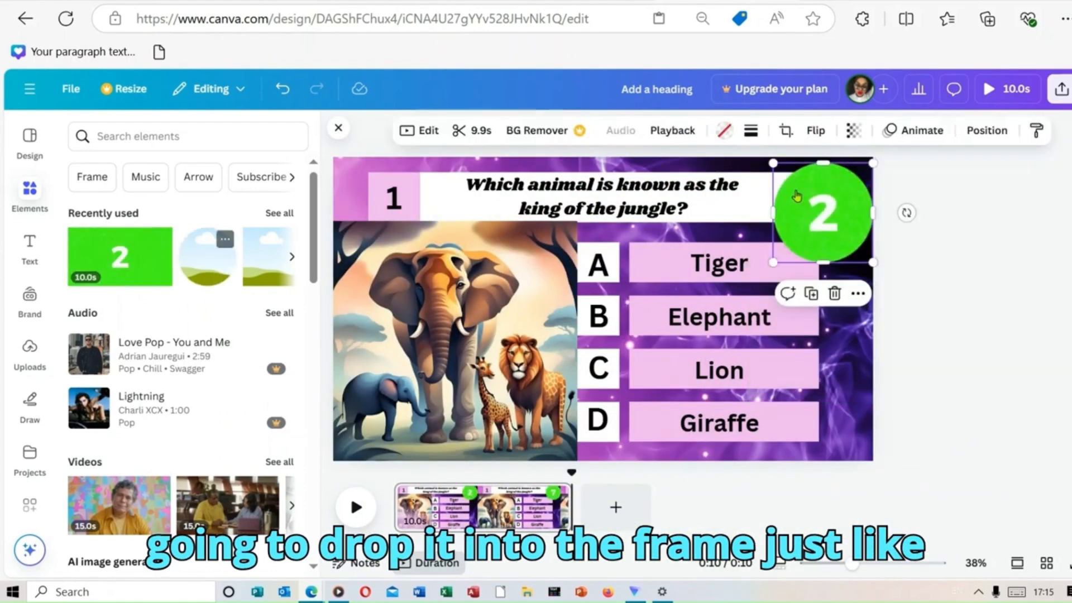
pyautogui.moveTo(771, 261); pyautogui.dragTo(836, 207)
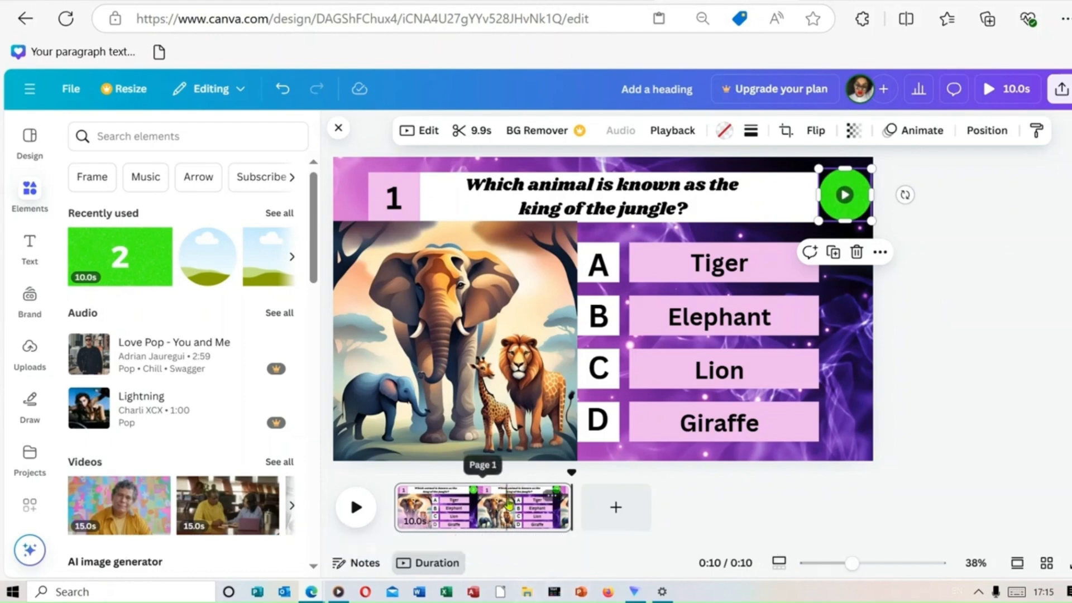
# Step: Duplicate the question page and shorten the copy's duration to 3.0 seconds
pyautogui.rightClick(479, 515)
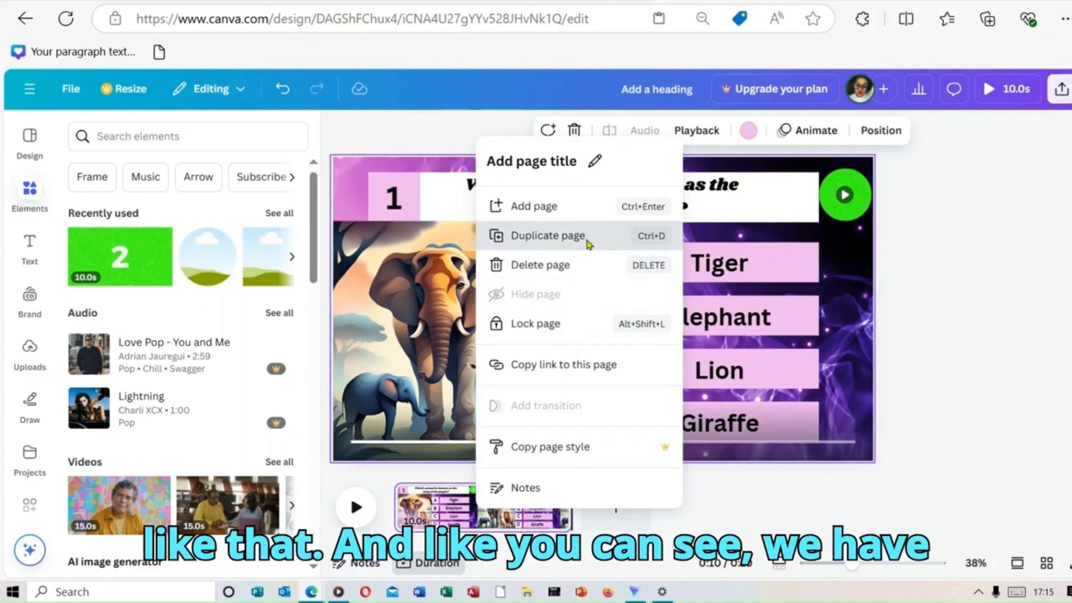
pyautogui.click(586, 241)
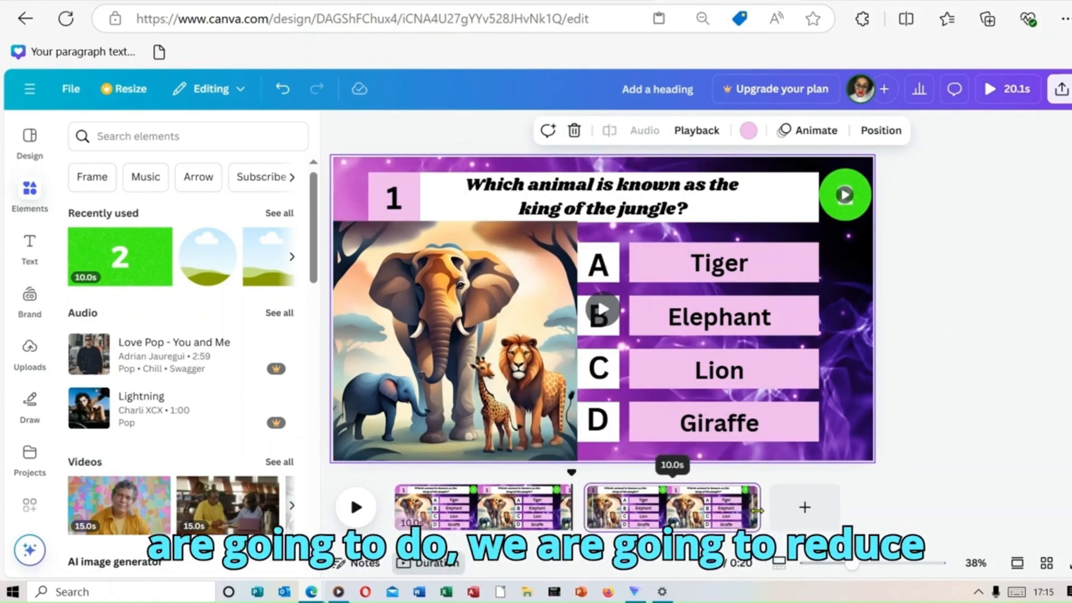
pyautogui.moveTo(757, 511); pyautogui.dragTo(635, 531)
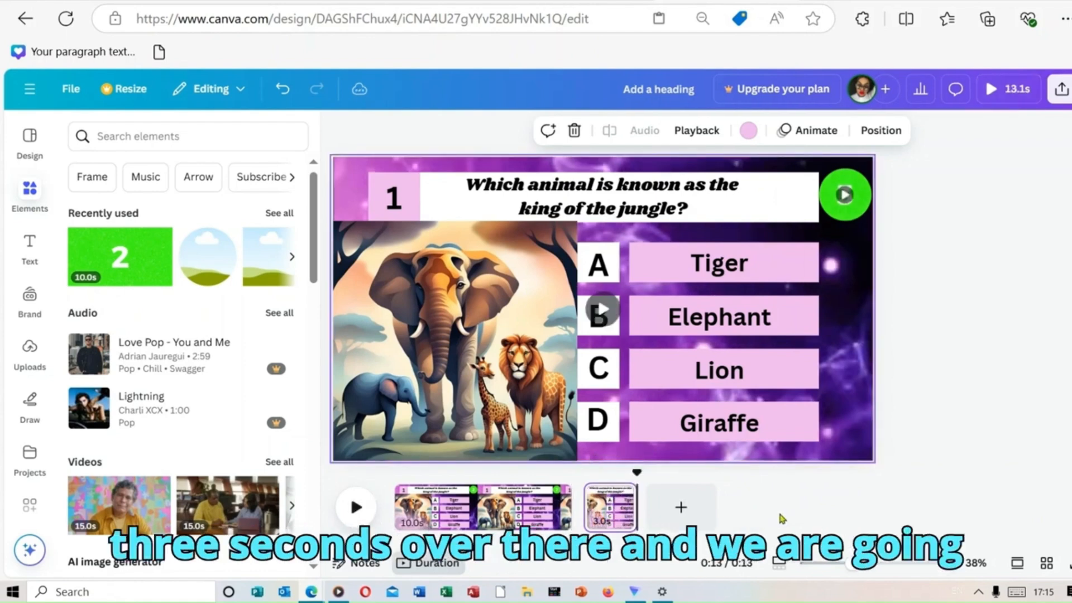
# Step: On the second page, replace the timer video in the circular frame with the uploaded picture of three children reading a book
pyautogui.click(602, 504)
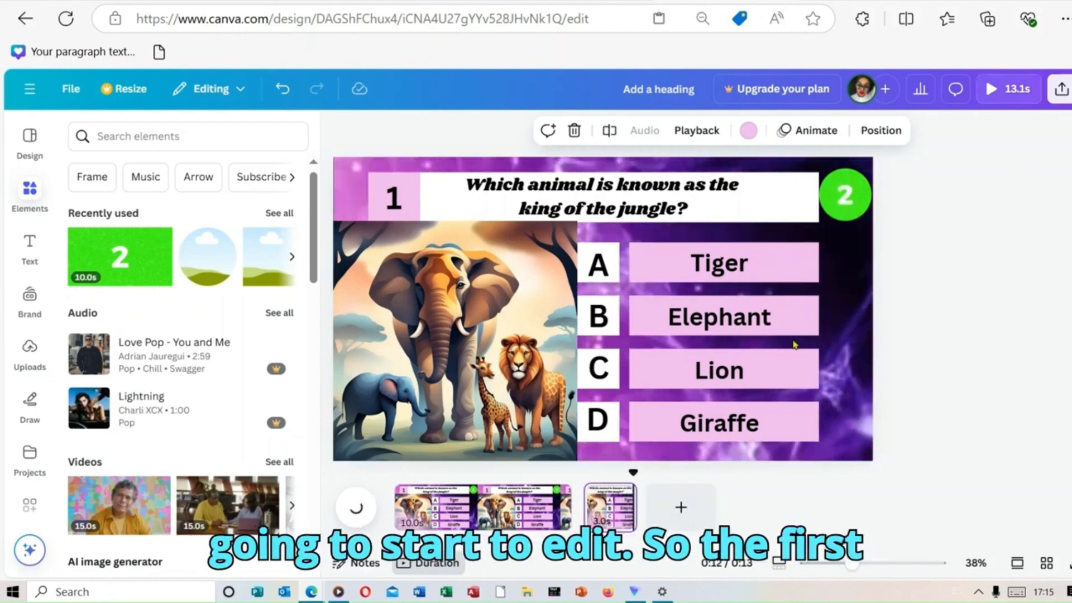
pyautogui.click(845, 195)
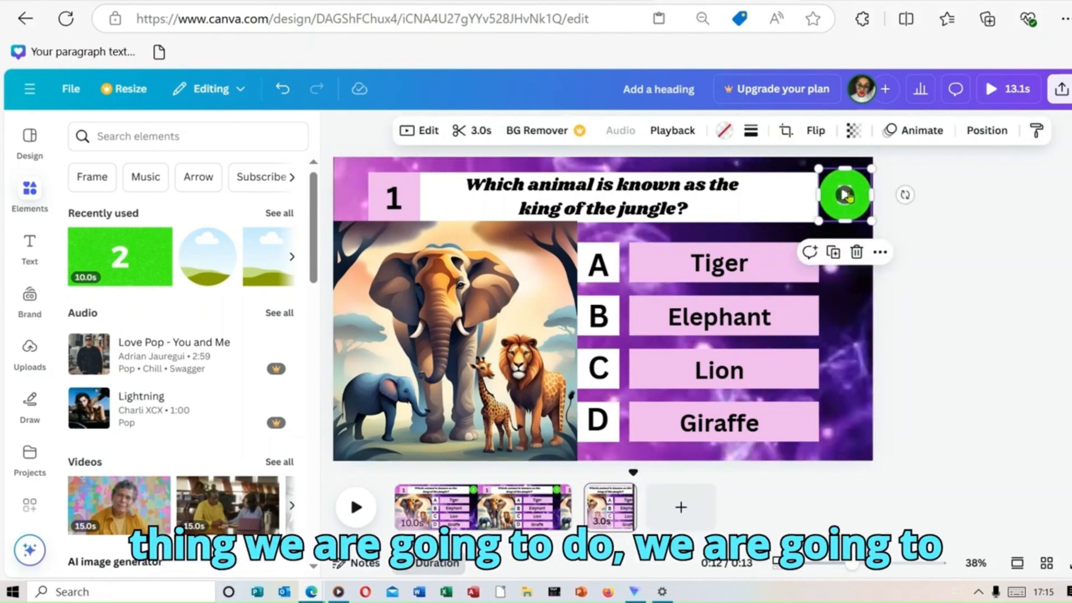
pyautogui.click(857, 253)
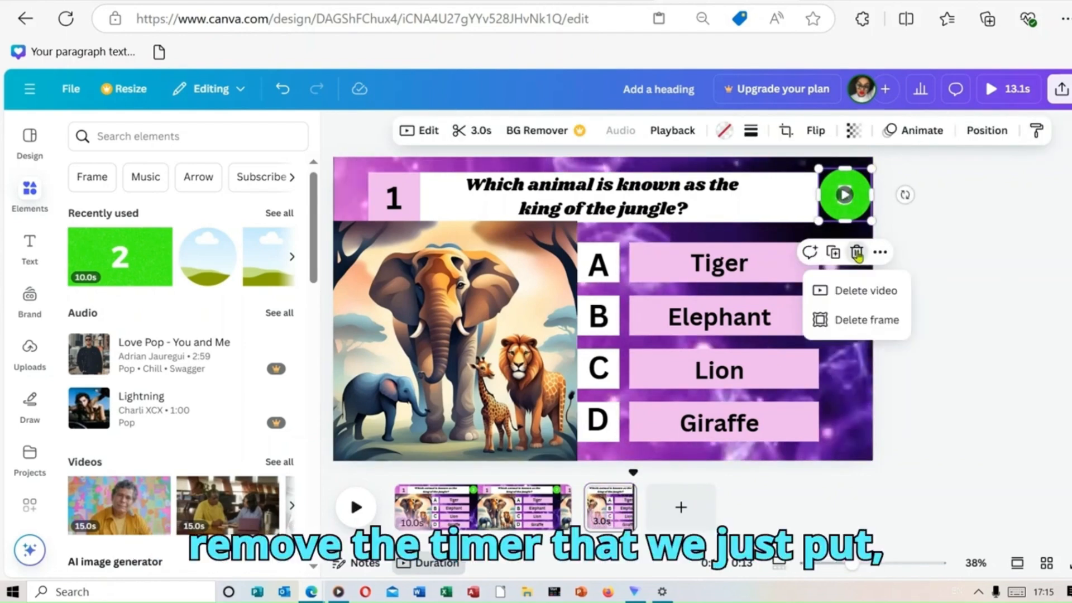
pyautogui.click(864, 292)
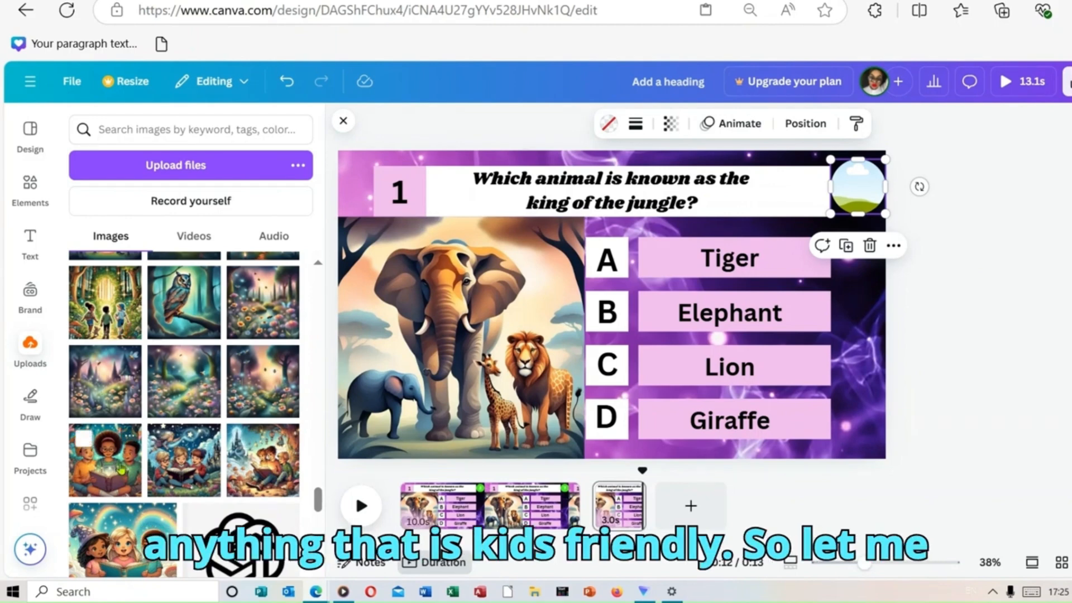
pyautogui.moveTo(110, 473); pyautogui.dragTo(877, 189)
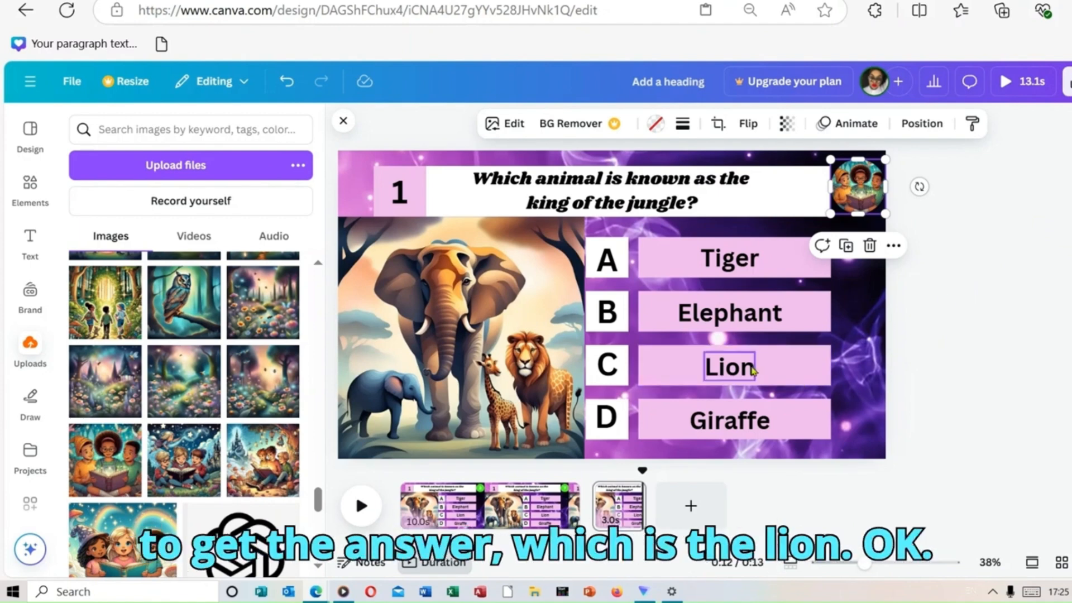
# Step: Enlarge the pink box behind Lion on the second page so it extends past the other answer boxes
pyautogui.click(796, 374)
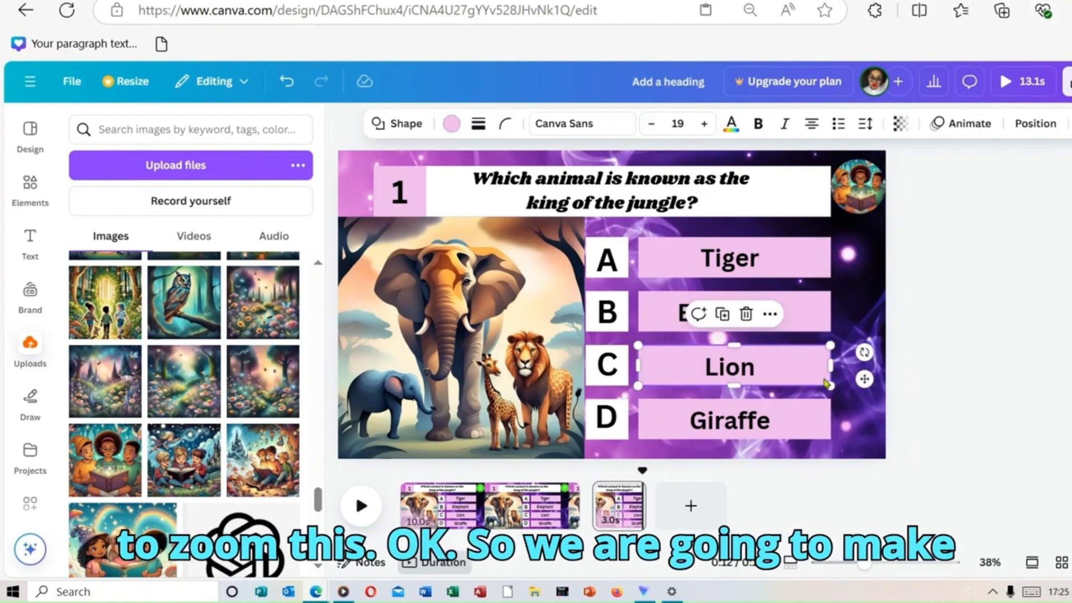
pyautogui.click(751, 371)
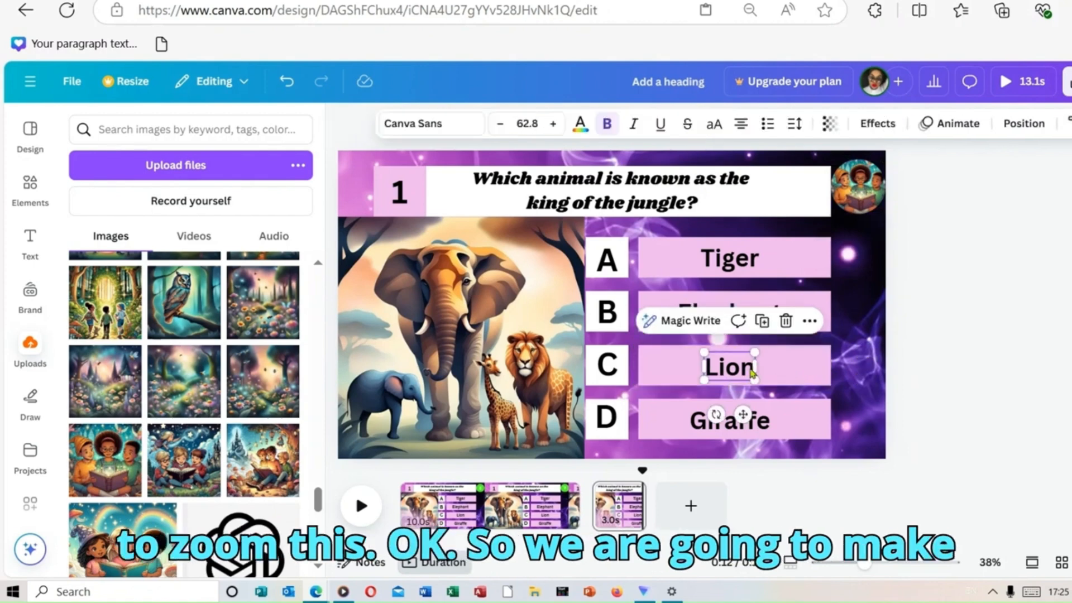
pyautogui.click(805, 382)
pyautogui.moveTo(832, 391); pyautogui.dragTo(869, 398)
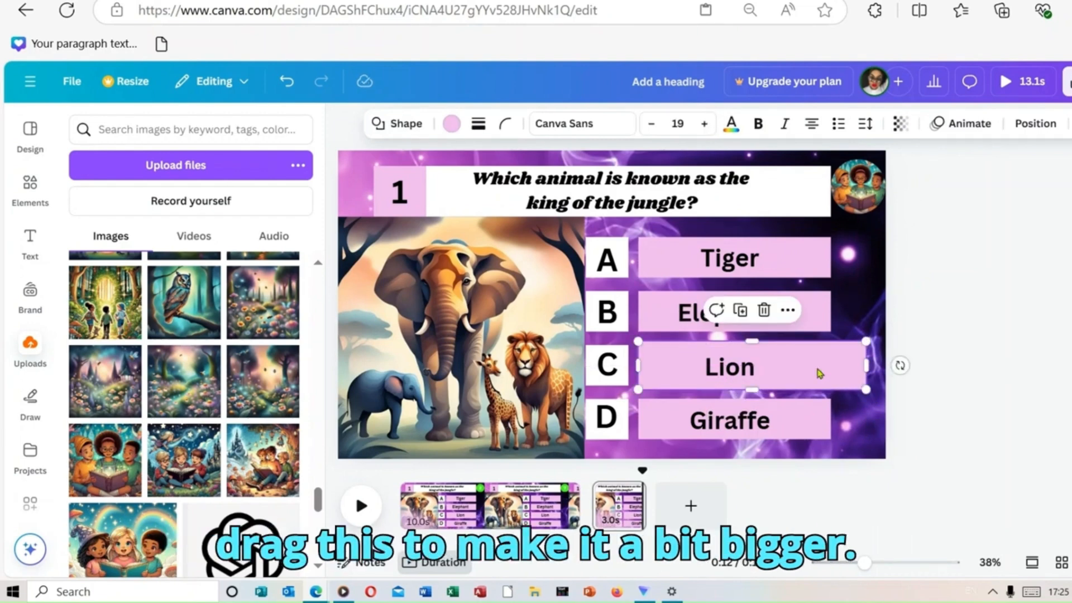
# Step: Increase the font size of the word Lion on the answer page to 85.8
pyautogui.click(738, 384)
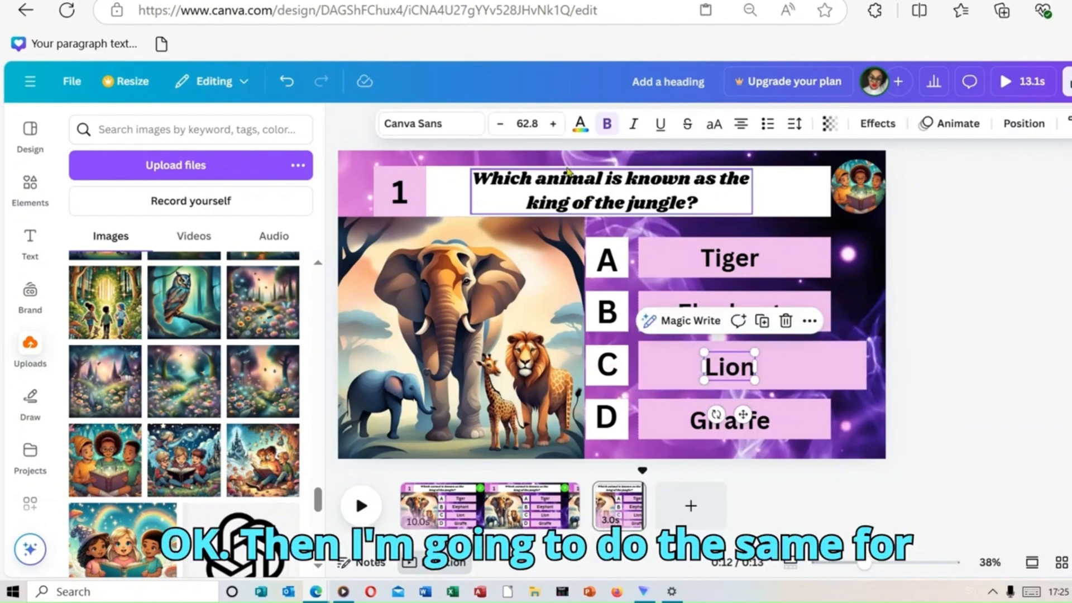
pyautogui.click(554, 123)
pyautogui.click(554, 123)
pyautogui.click(555, 124)
pyautogui.click(556, 123)
pyautogui.click(556, 123)
pyautogui.click(556, 123)
pyautogui.click(555, 124)
pyautogui.click(556, 123)
pyautogui.click(555, 124)
pyautogui.click(556, 123)
pyautogui.click(556, 123)
pyautogui.click(556, 124)
pyautogui.click(555, 124)
pyautogui.click(556, 123)
pyautogui.click(556, 123)
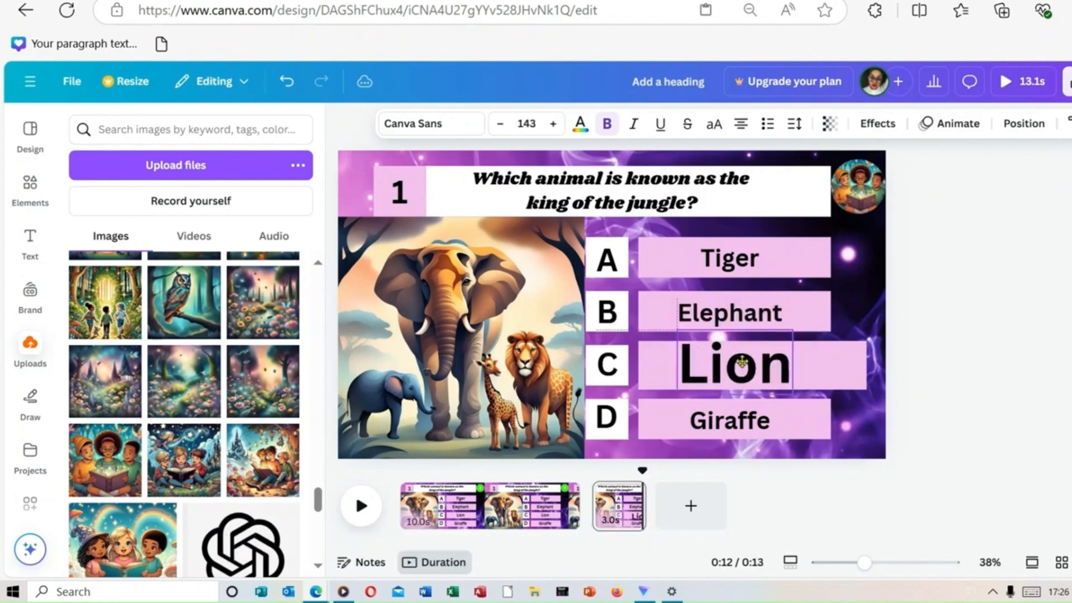
pyautogui.click(930, 285)
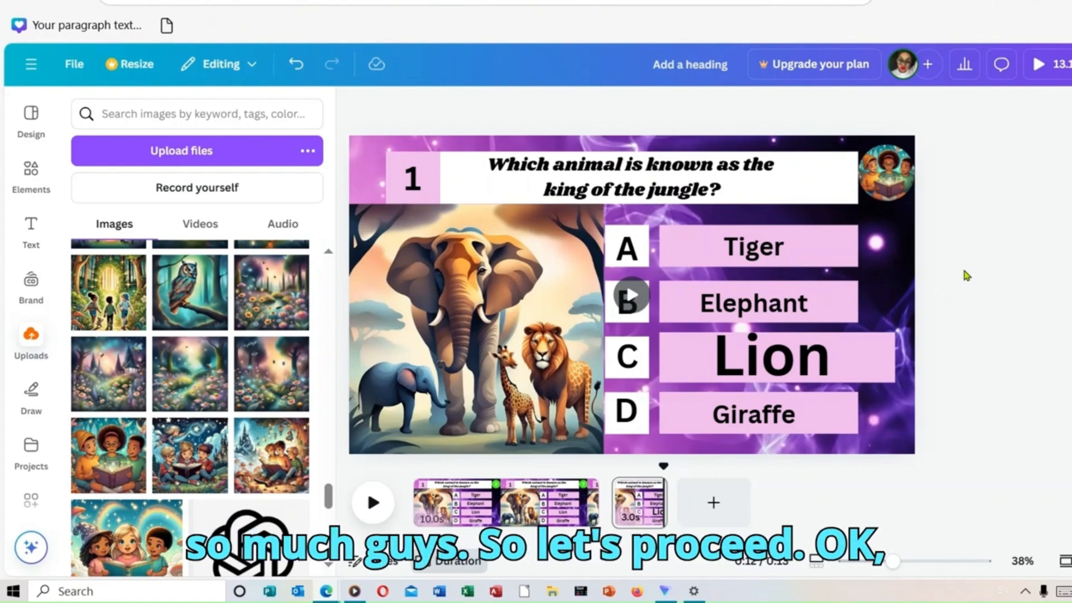
# Step: Recolor the box behind the Lion answer to bright yellow from the default solid colors
pyautogui.click(896, 372)
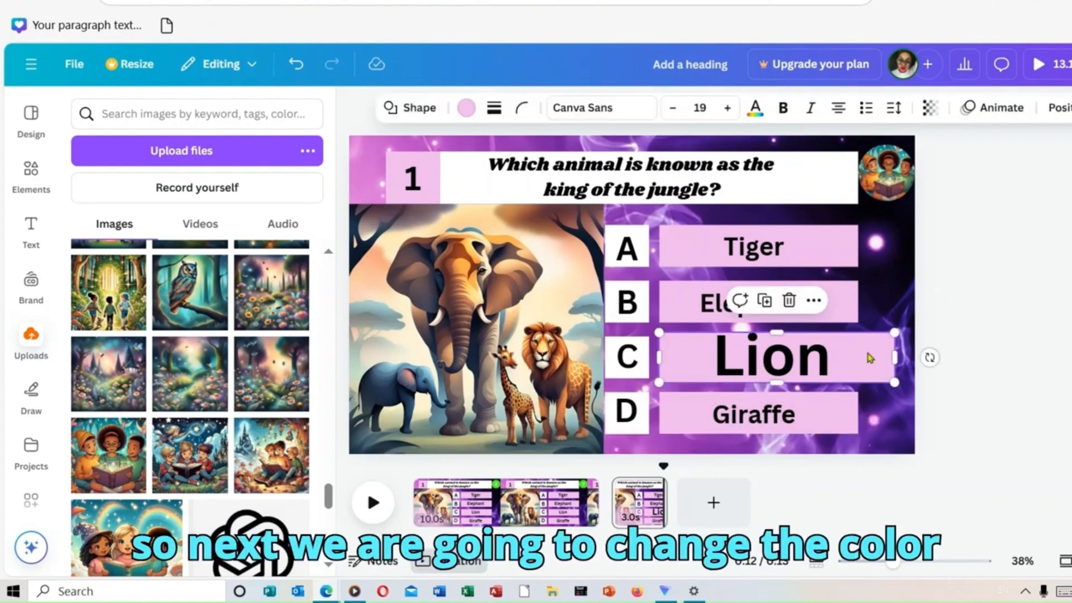
pyautogui.click(468, 107)
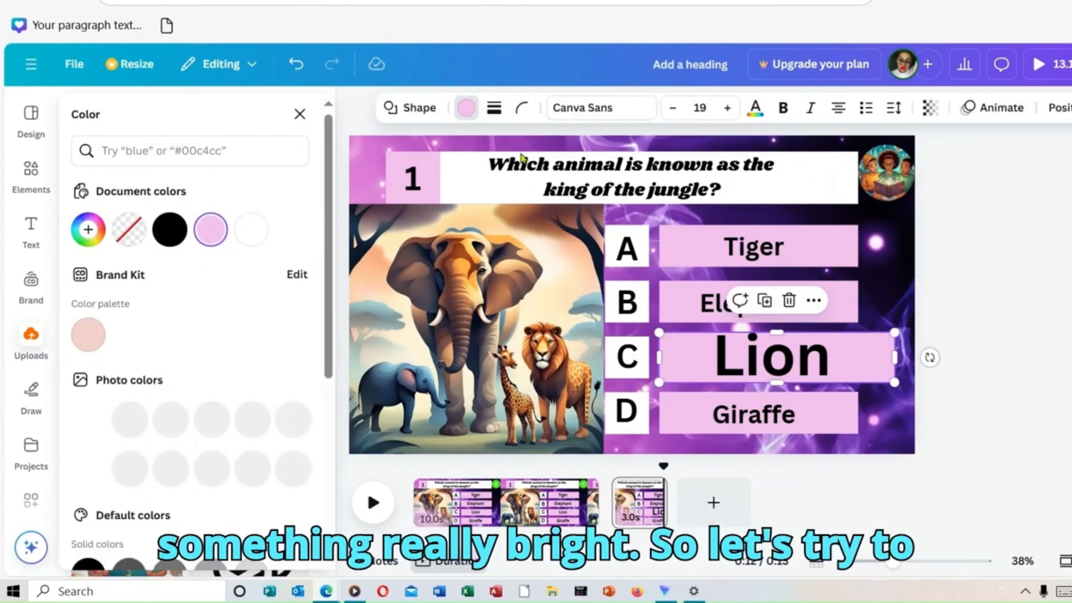
pyautogui.scroll(-4, 333, 458)
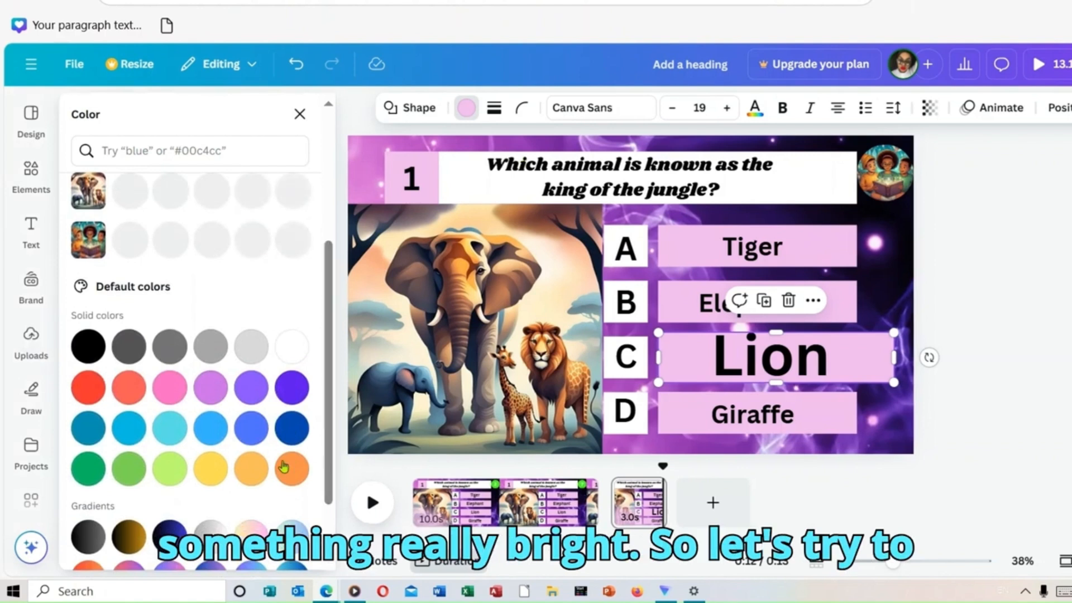
pyautogui.click(221, 470)
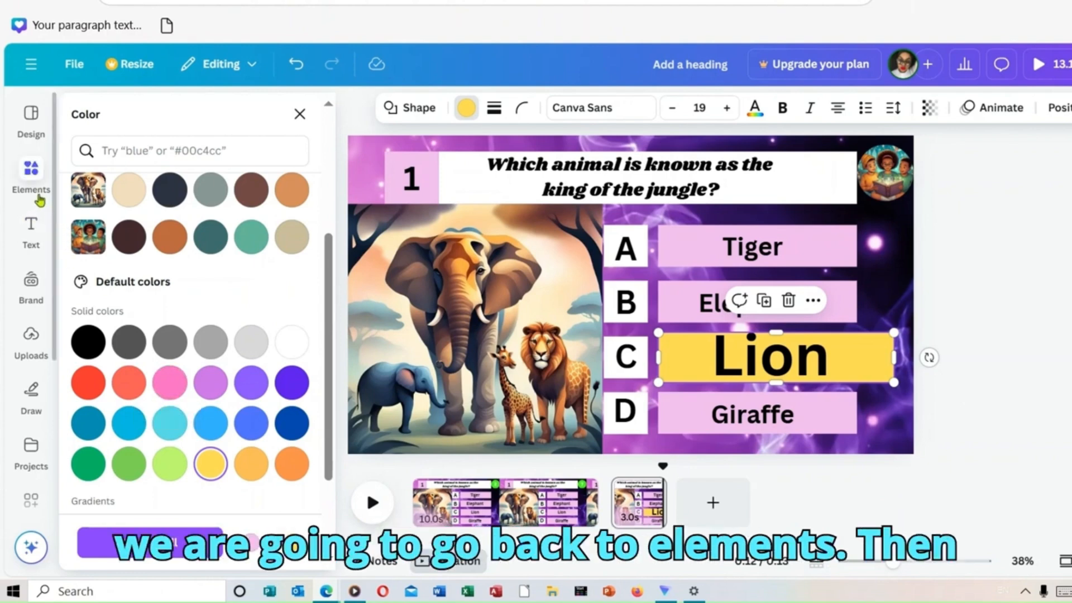
# Step: Search the graphics for "tick" and place a small green circled tick just before the word Lion on the yellow box
pyautogui.click(39, 199)
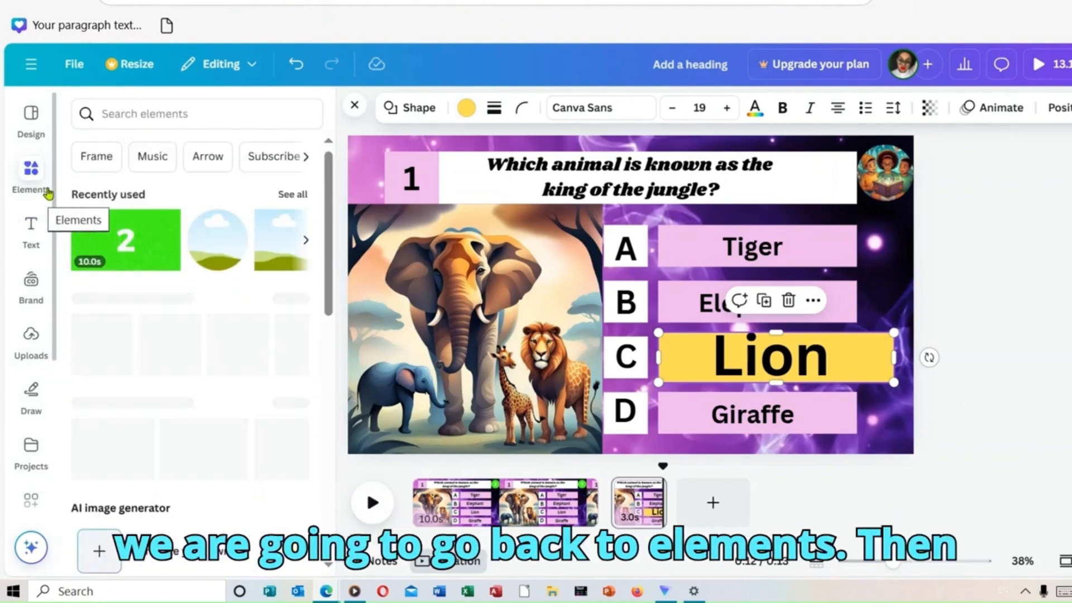
pyautogui.click(141, 115)
pyautogui.write('tick')
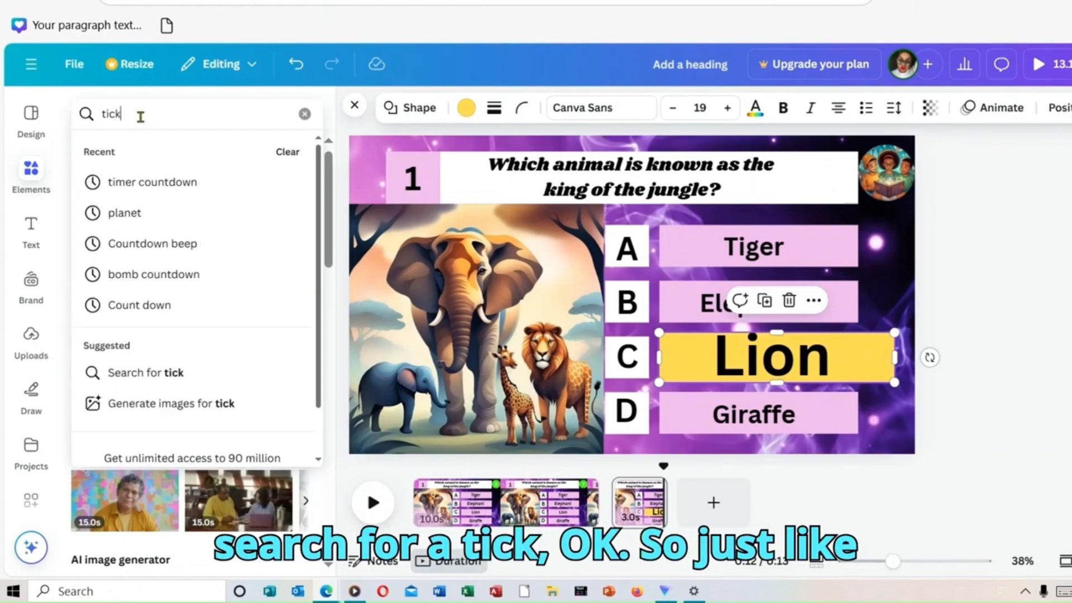
pyautogui.press('Return')
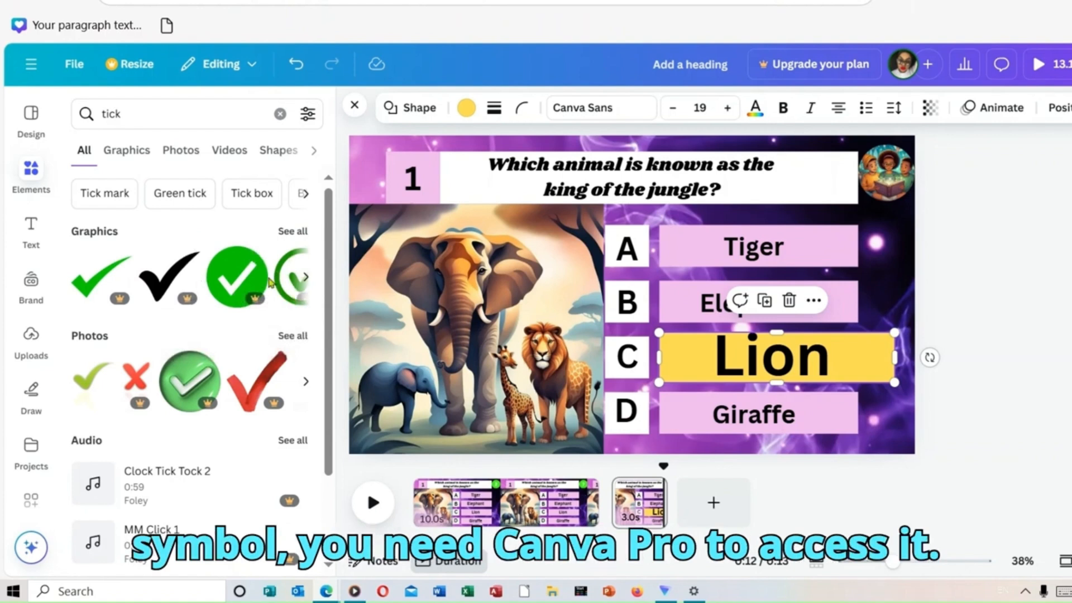
pyautogui.click(293, 231)
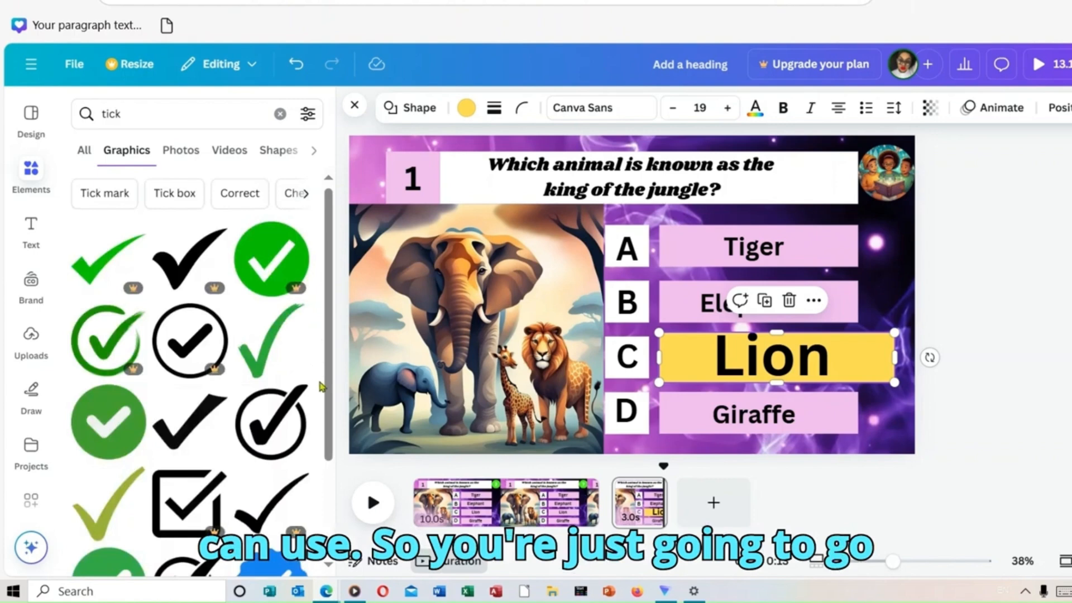
pyautogui.scroll(-5, 318, 383)
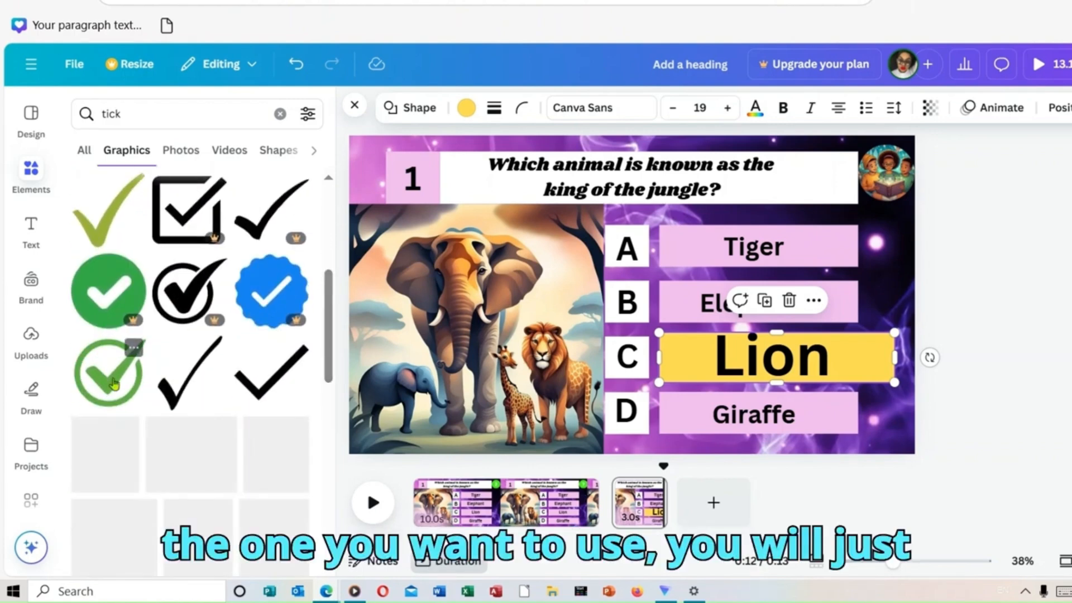
pyautogui.click(111, 398)
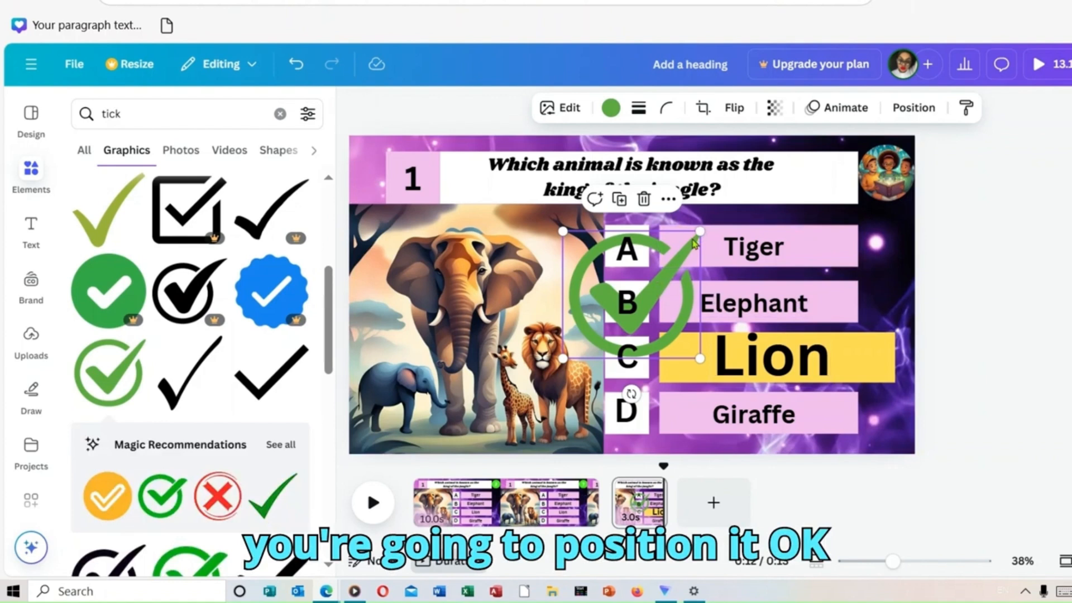
pyautogui.moveTo(695, 241); pyautogui.dragTo(682, 366)
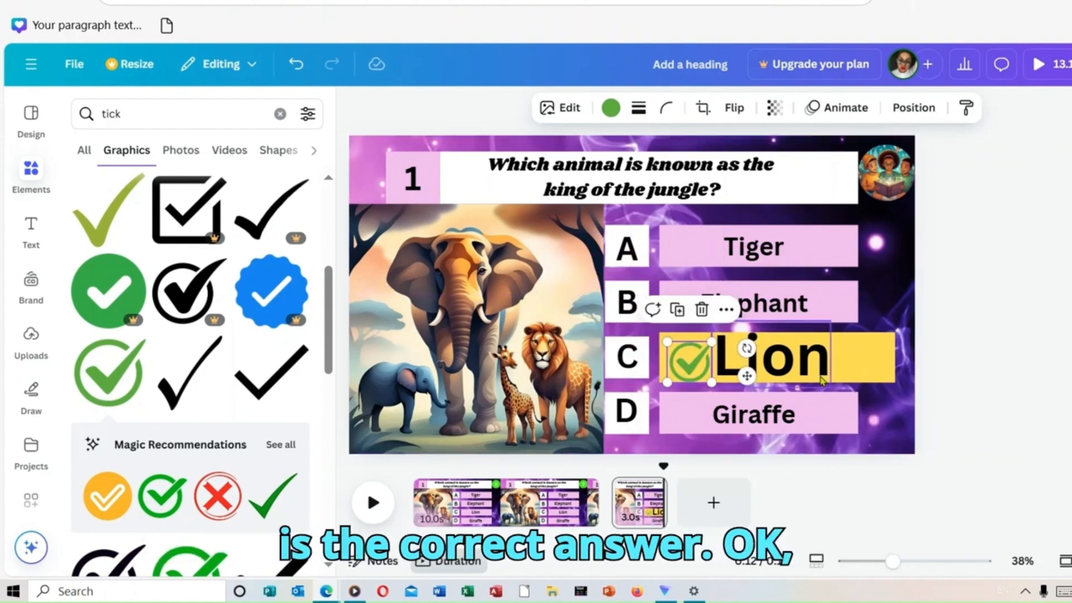
# Step: Shift the word Lion slightly away from the green tick on the yellow answer box
pyautogui.moveTo(821, 381); pyautogui.dragTo(830, 380)
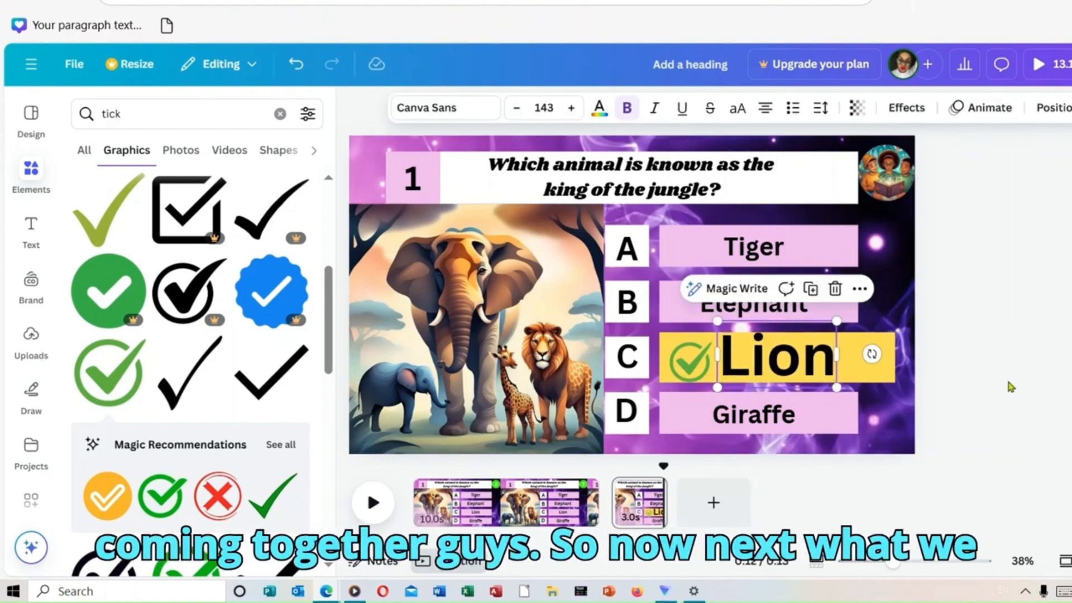
pyautogui.press('Escape')
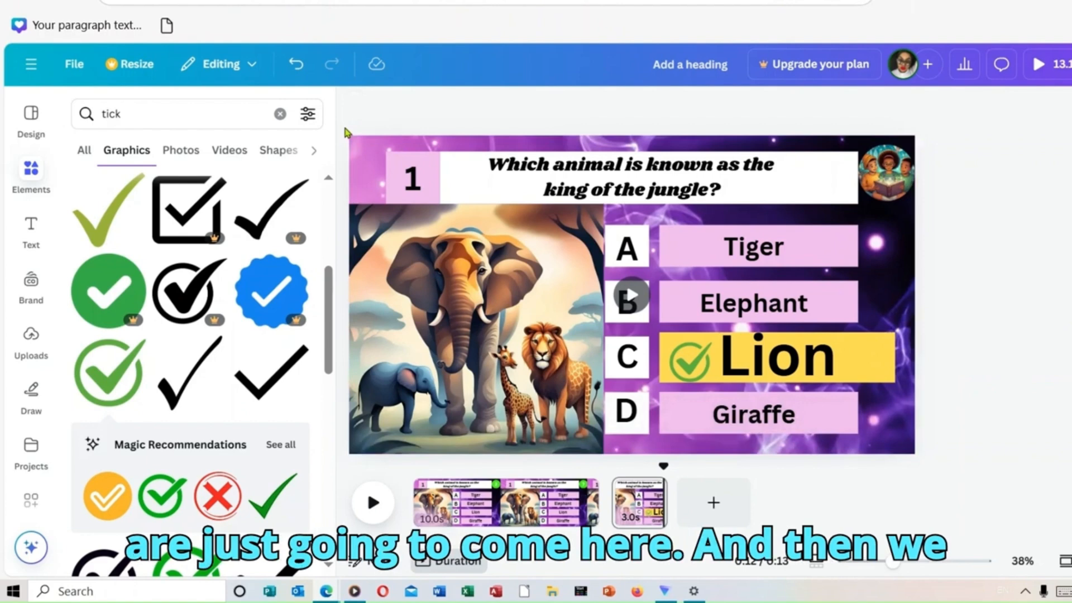
# Step: Apply the Breathe animation to all elements on the answer page together, trying out Rise, Pan, Fade and Pop first
pyautogui.moveTo(345, 128); pyautogui.dragTo(1031, 501)
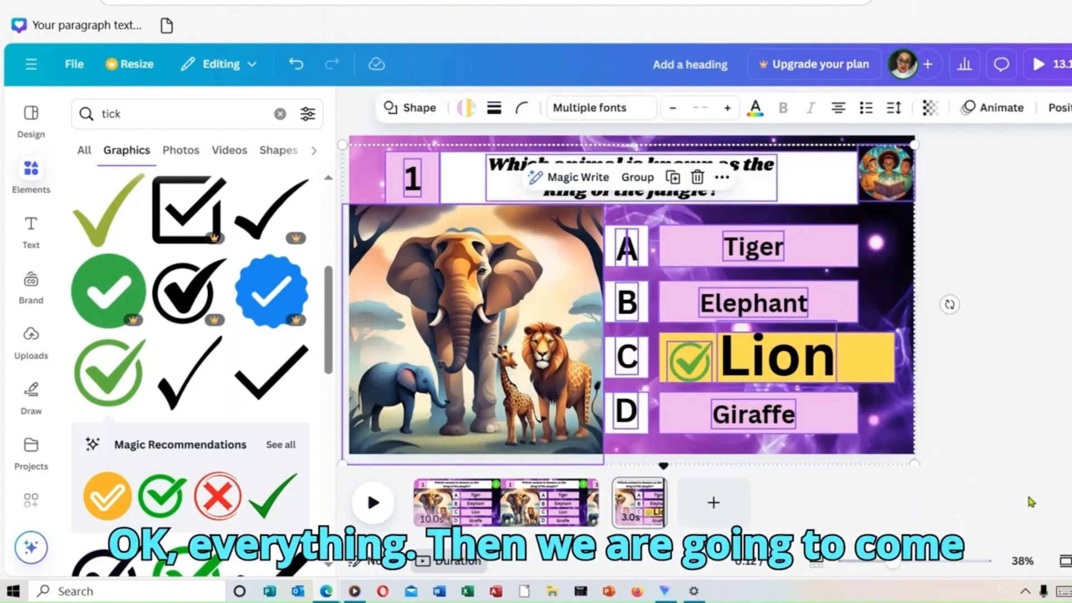
pyautogui.click(998, 106)
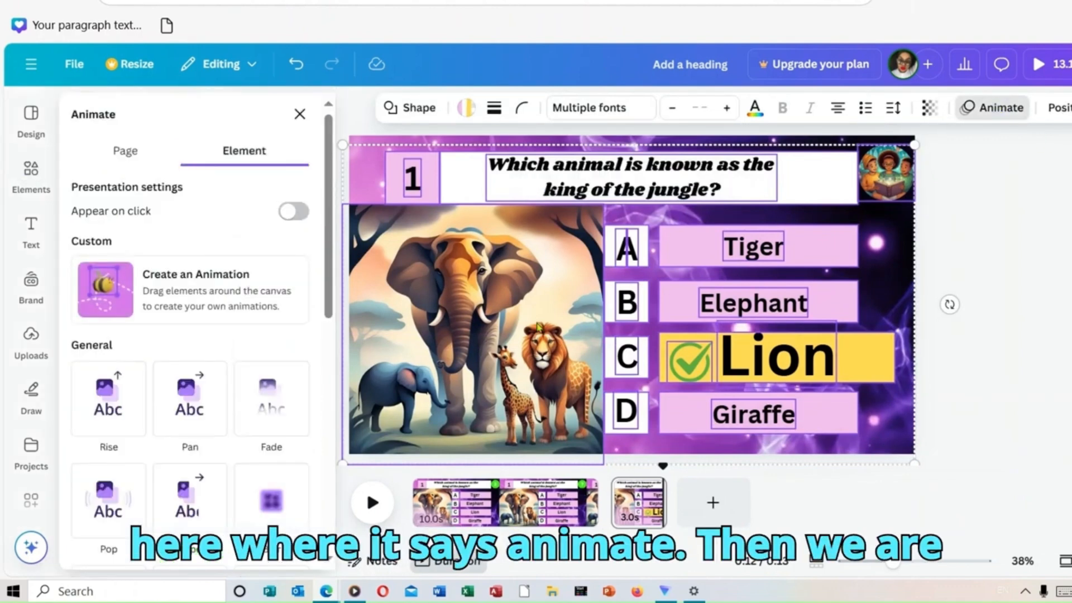
pyautogui.scroll(-2, 327, 237)
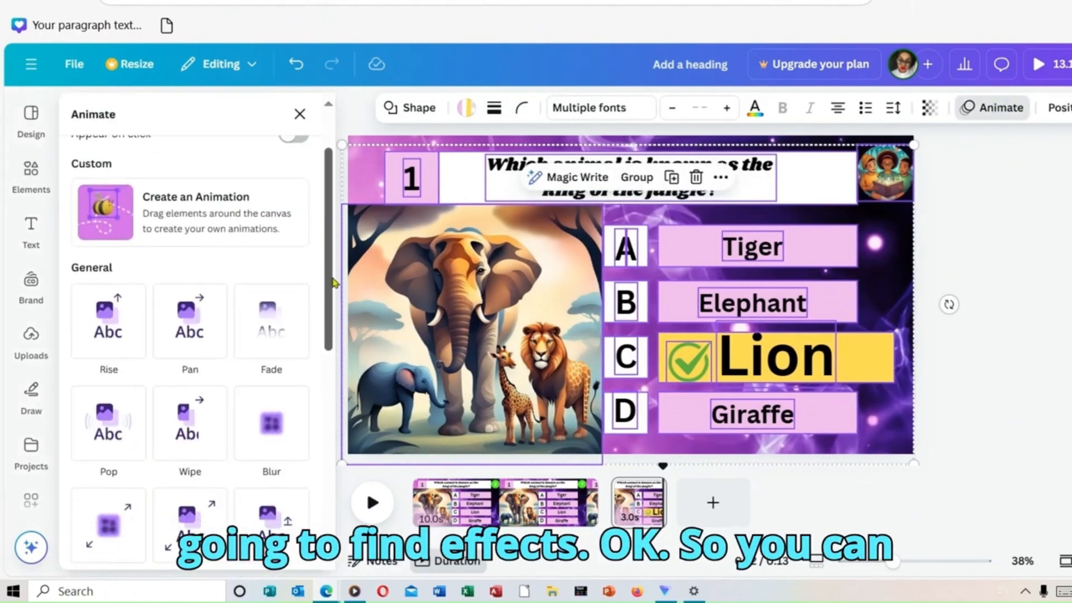
pyautogui.click(121, 296)
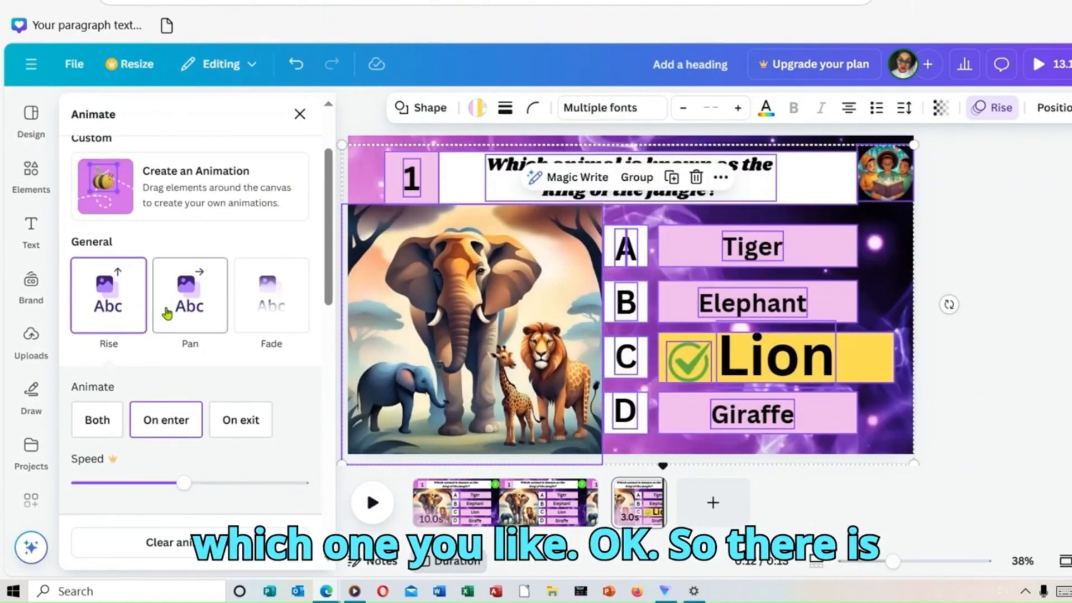
pyautogui.click(195, 311)
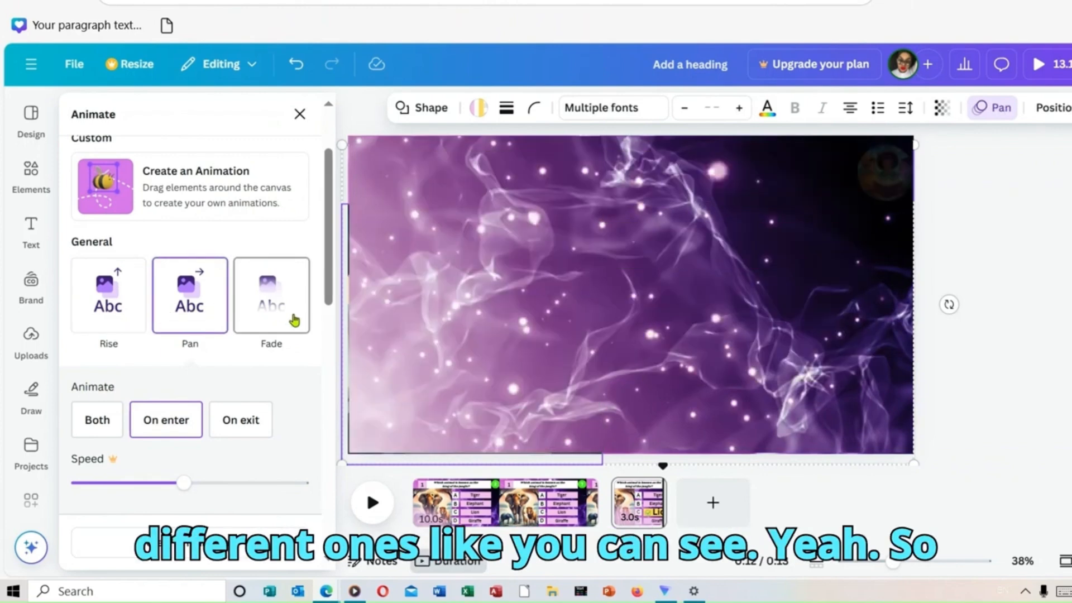
pyautogui.click(277, 307)
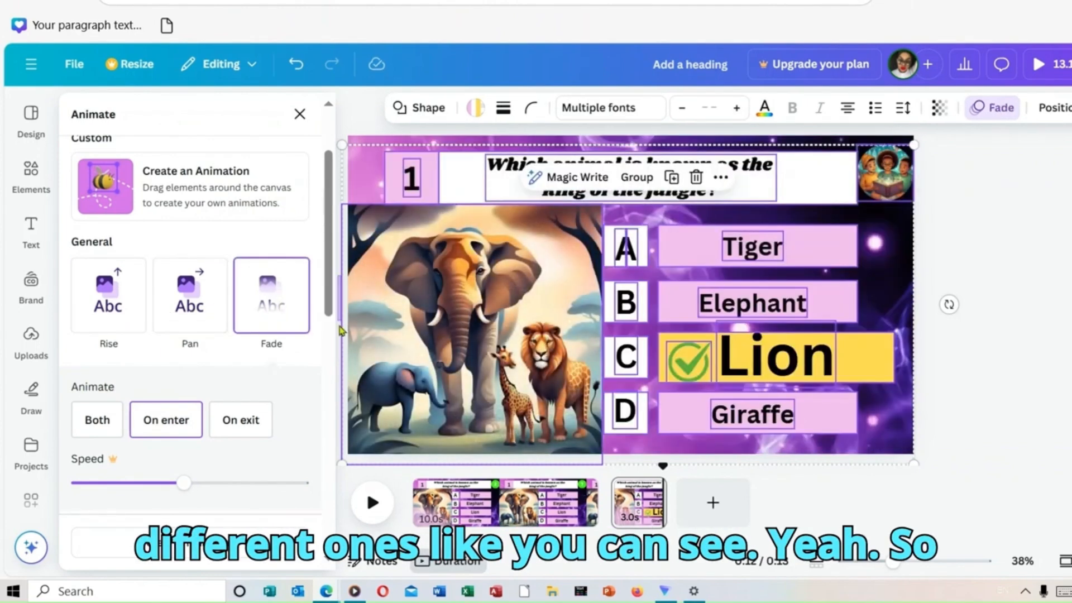
pyautogui.click(334, 314)
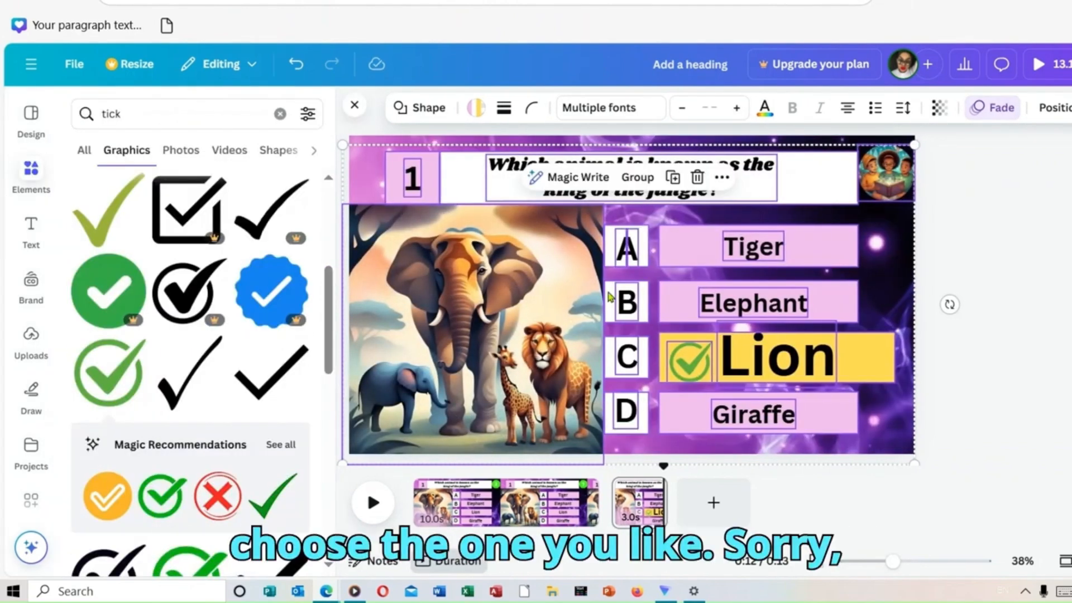
pyautogui.click(1004, 110)
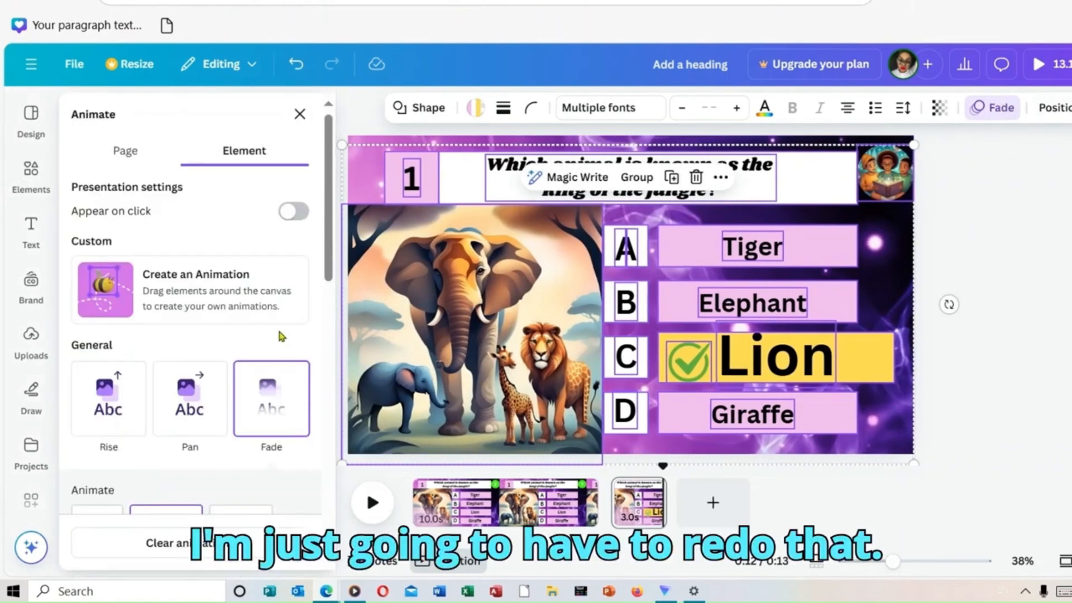
pyautogui.moveTo(332, 267); pyautogui.dragTo(331, 392)
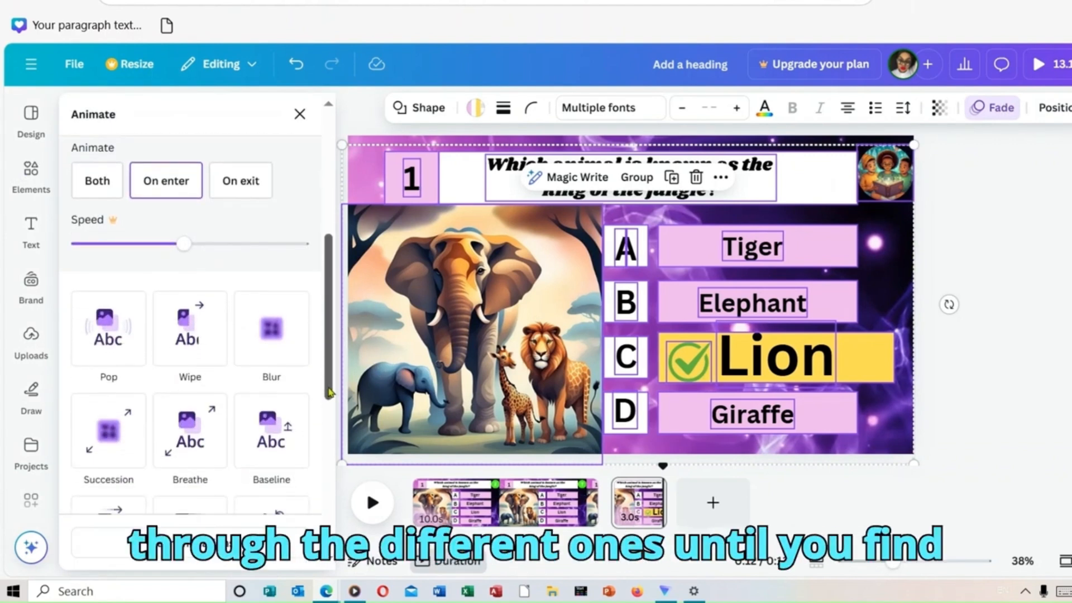
pyautogui.click(132, 340)
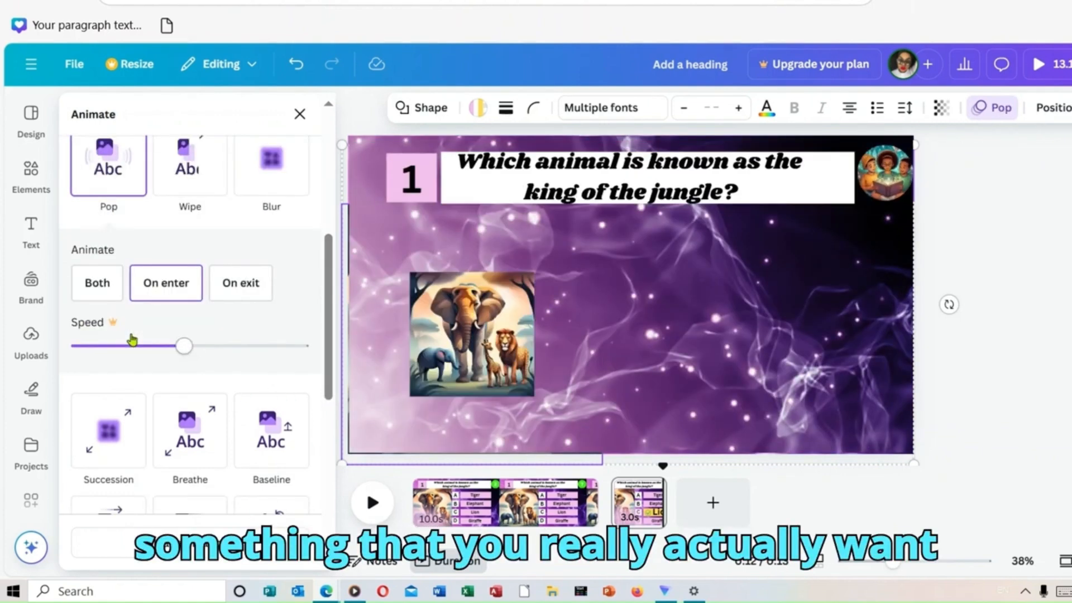
pyautogui.click(189, 453)
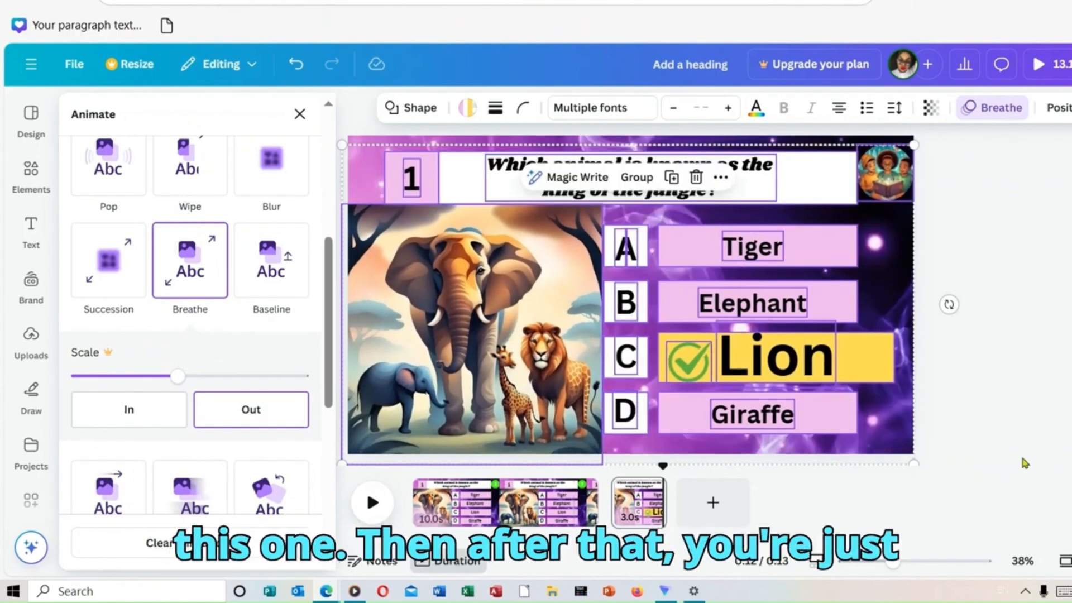
pyautogui.click(1035, 444)
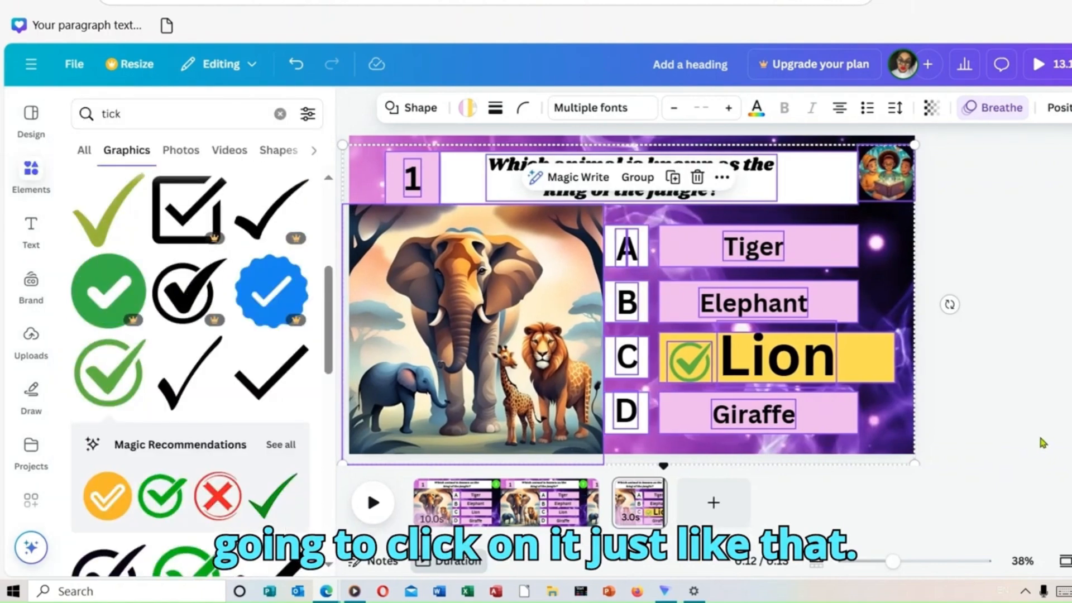
pyautogui.click(1043, 444)
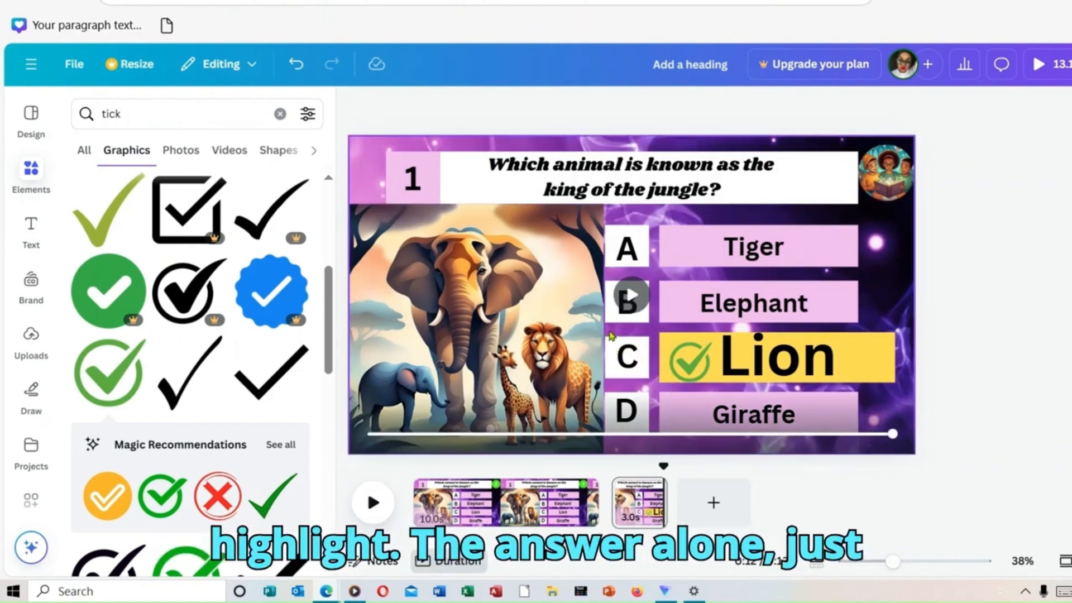
# Step: Apply the Pop animation to the whole Lion answer row: the letter C, the tick, the word and its yellow box
pyautogui.click(932, 388)
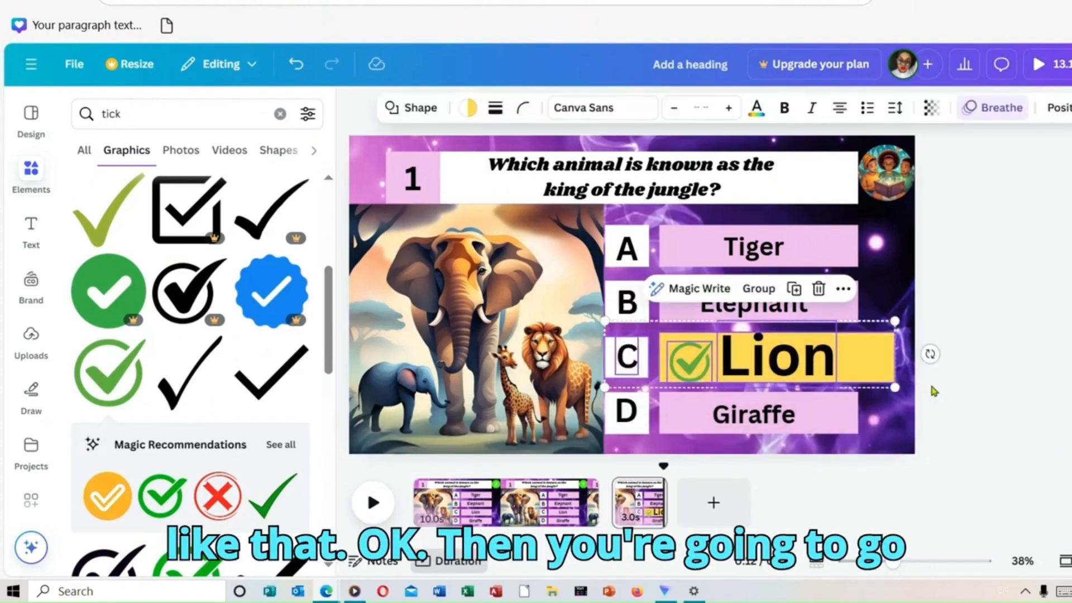
pyautogui.click(1018, 111)
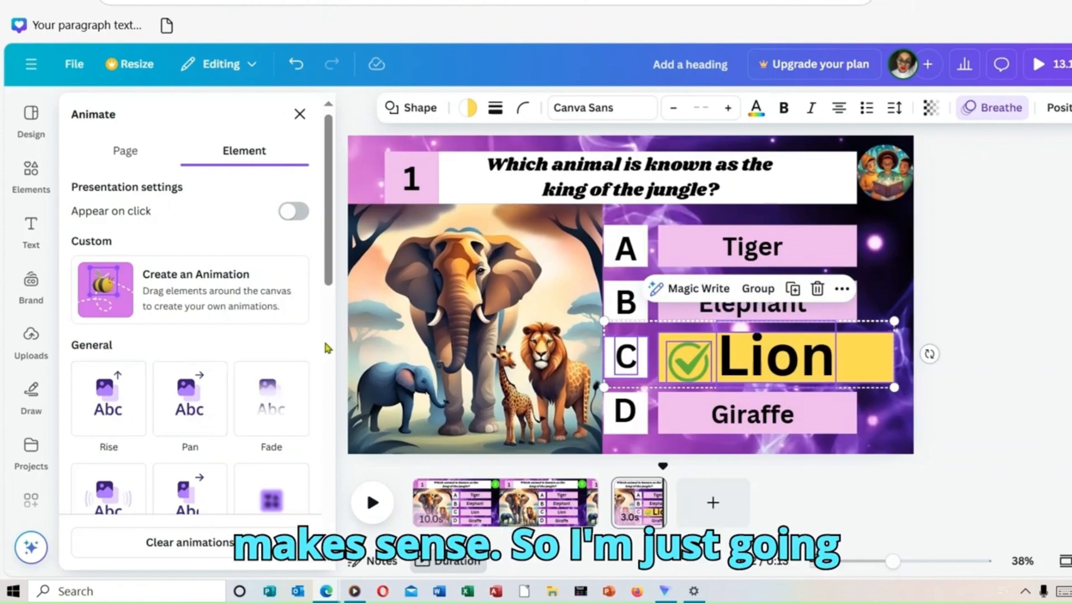
pyautogui.scroll(-3, 321, 263)
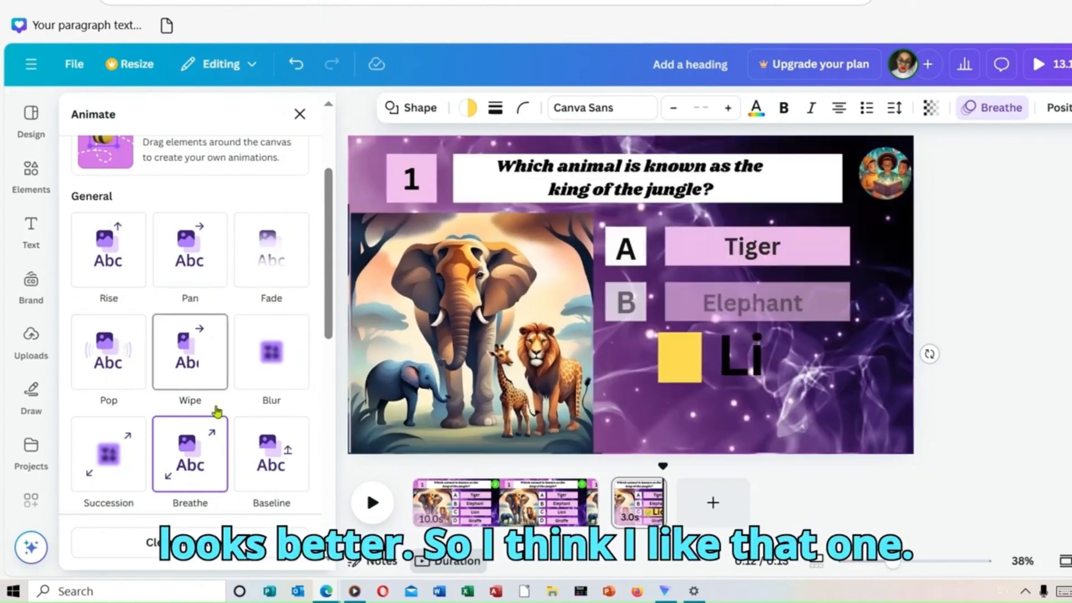
pyautogui.click(114, 356)
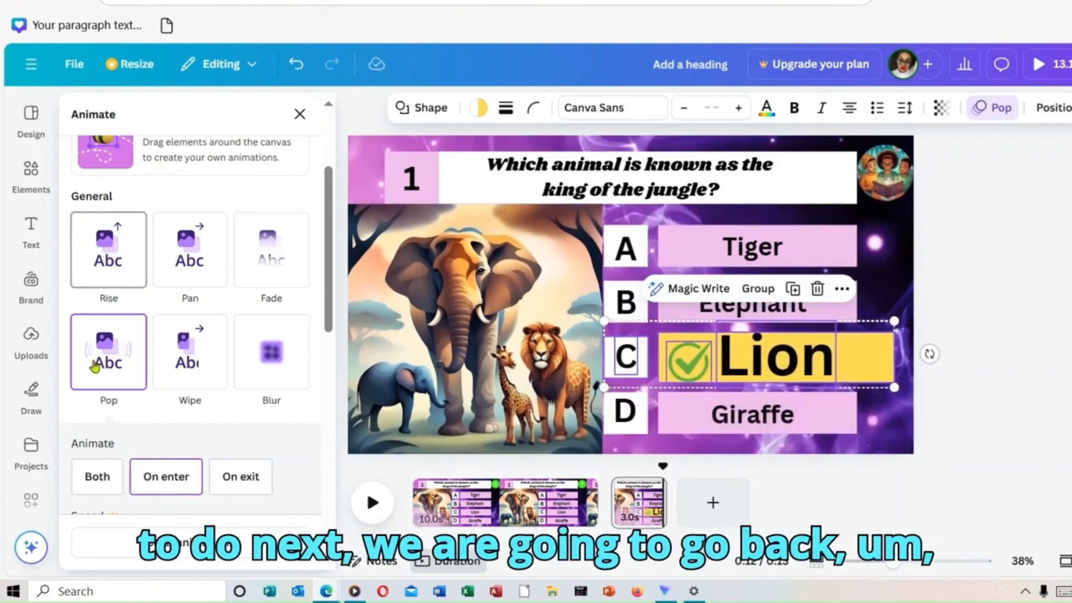
# Step: Search the Canva apps for "Text to Speech" and open the Text to Audio app
pyautogui.scroll(-3, 33, 363)
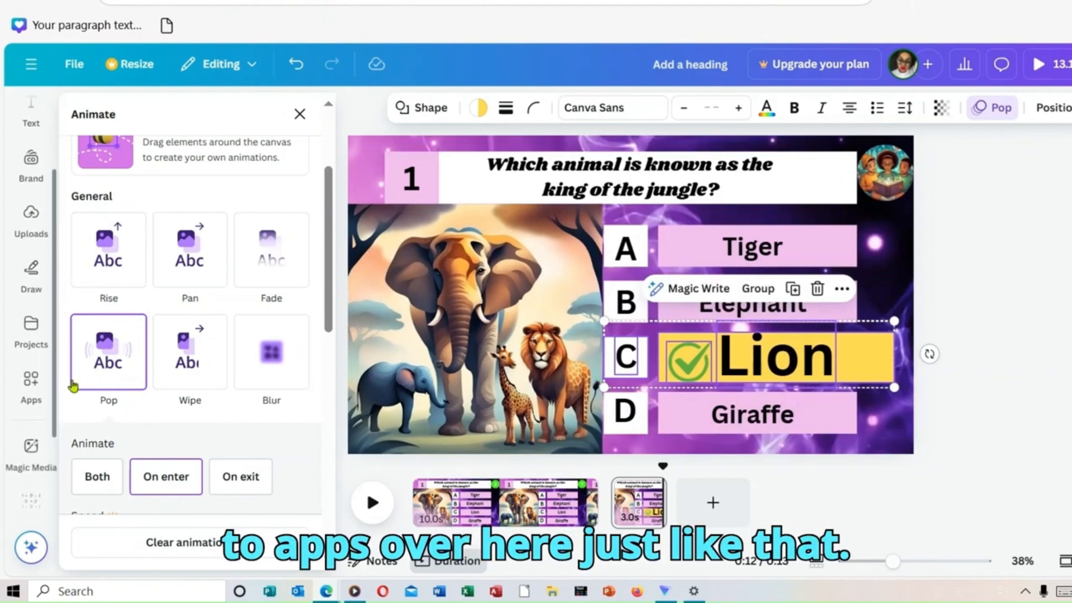
pyautogui.click(47, 384)
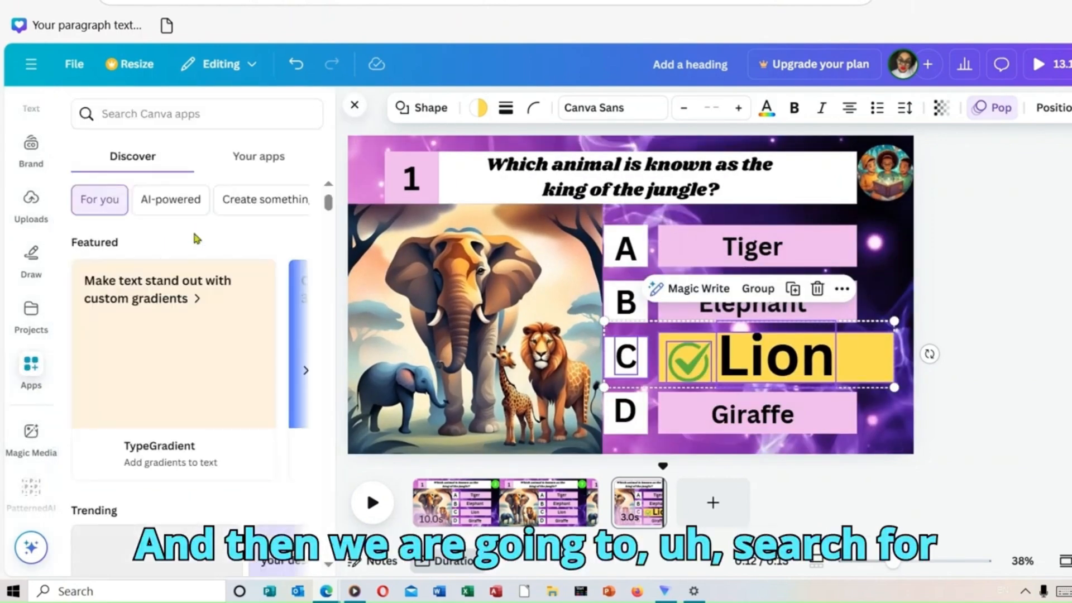
pyautogui.click(193, 113)
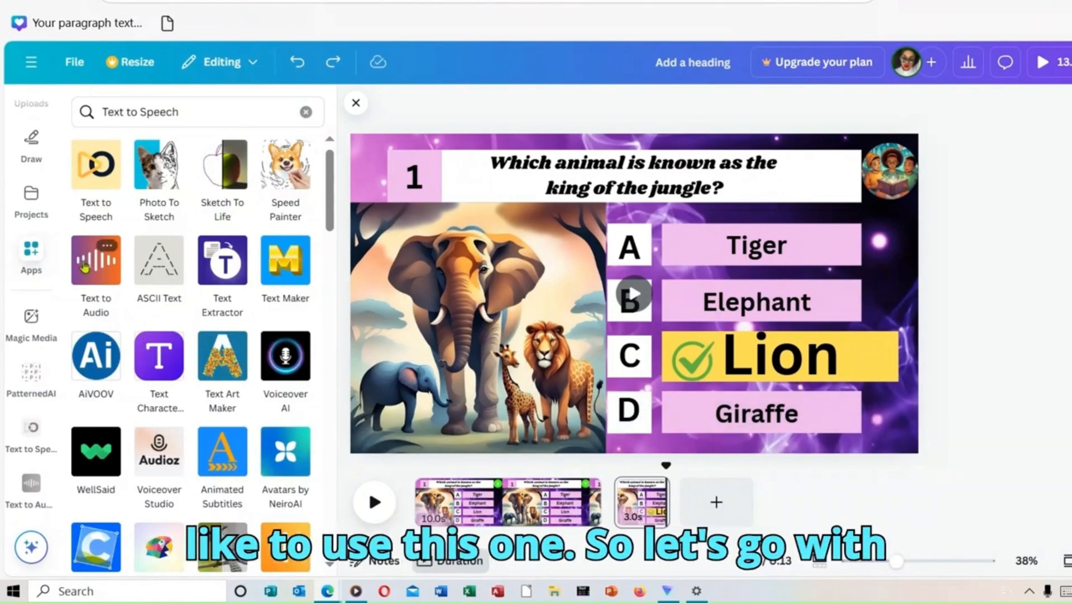
pyautogui.click(85, 267)
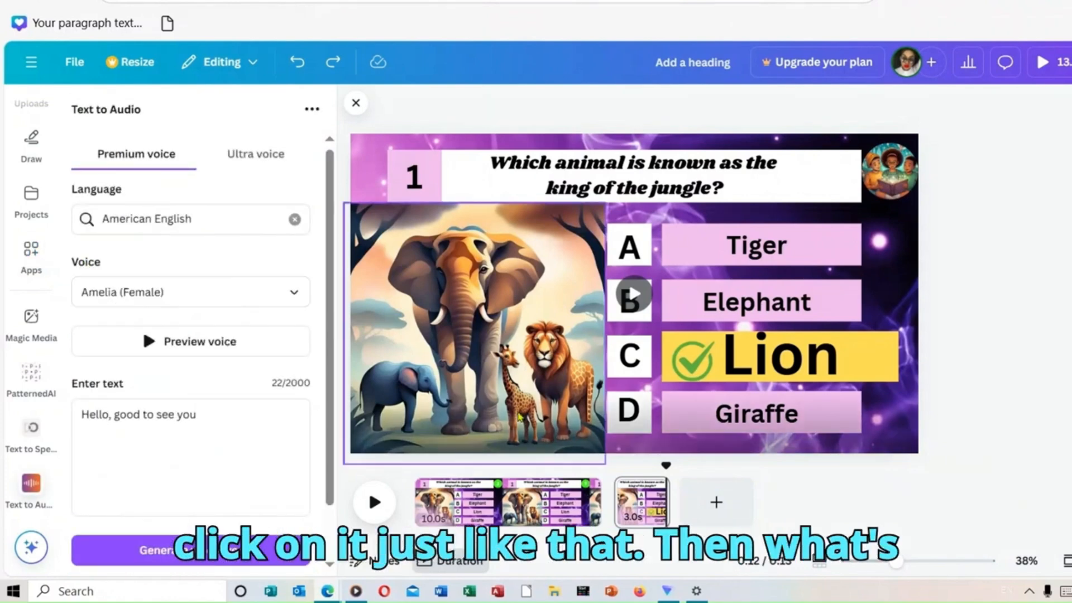
# Step: Replace the sample voiceover text with the question "Which animal is known as the king of the jungle?" copied from the page
pyautogui.doubleClick(518, 153)
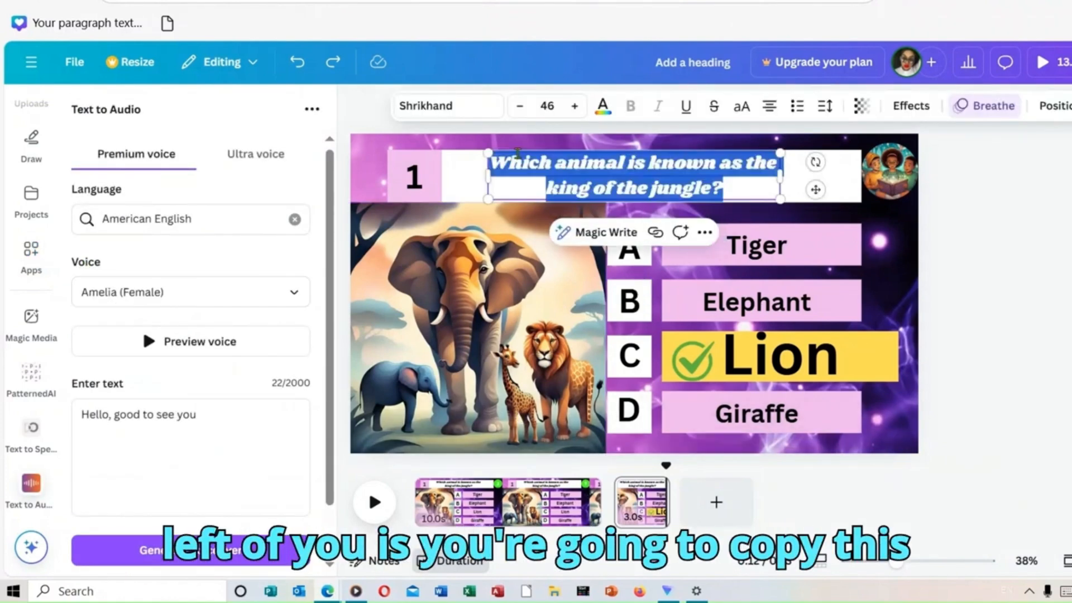
pyautogui.rightClick(627, 187)
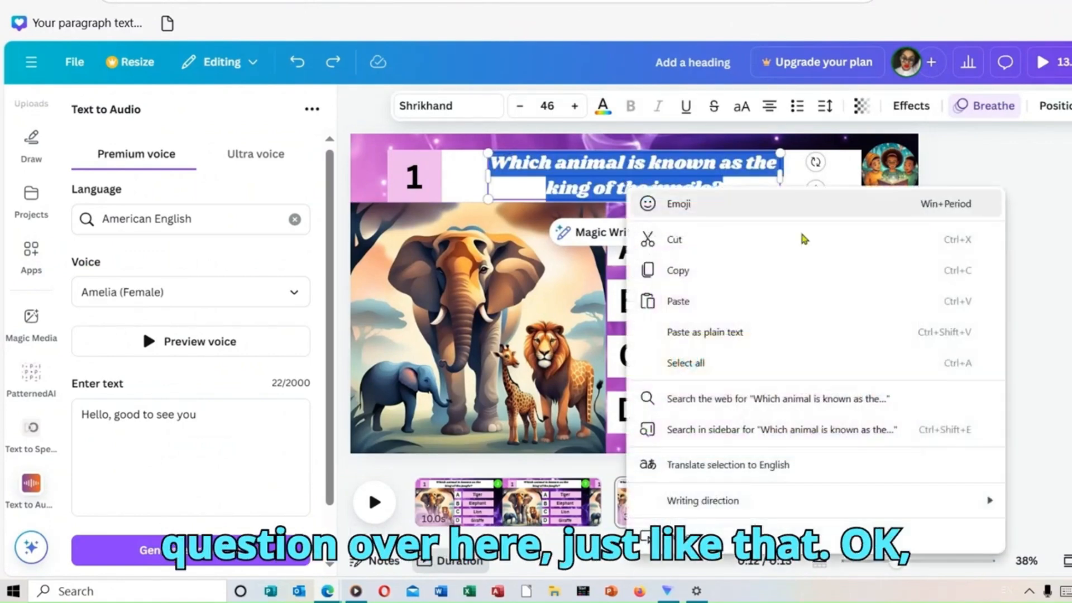
pyautogui.click(720, 272)
pyautogui.click(234, 434)
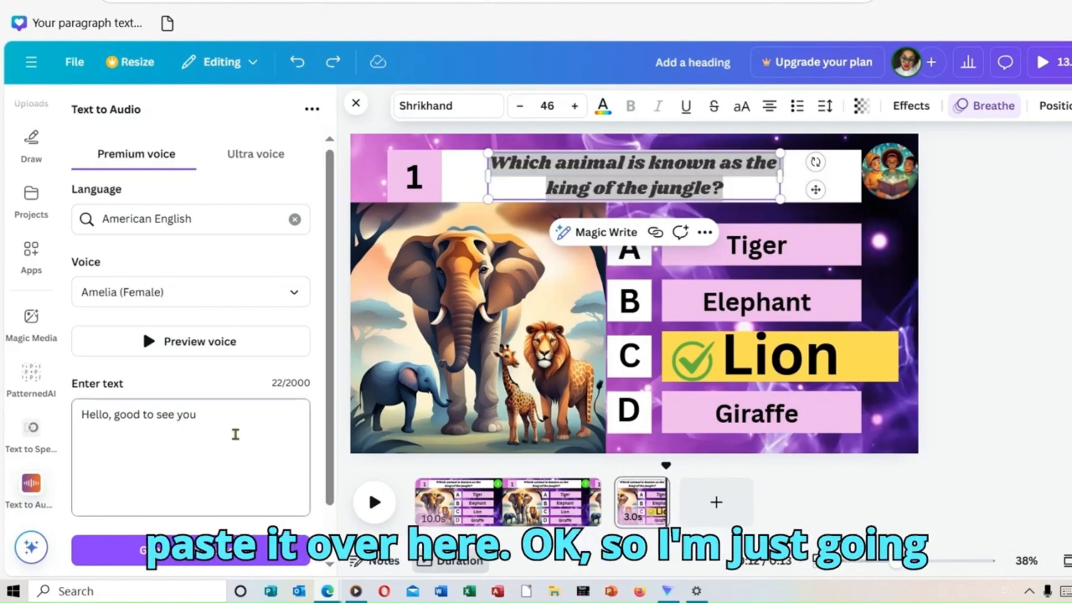
pyautogui.hotkey('ctrl', 'a')
pyautogui.press('BackSpace')
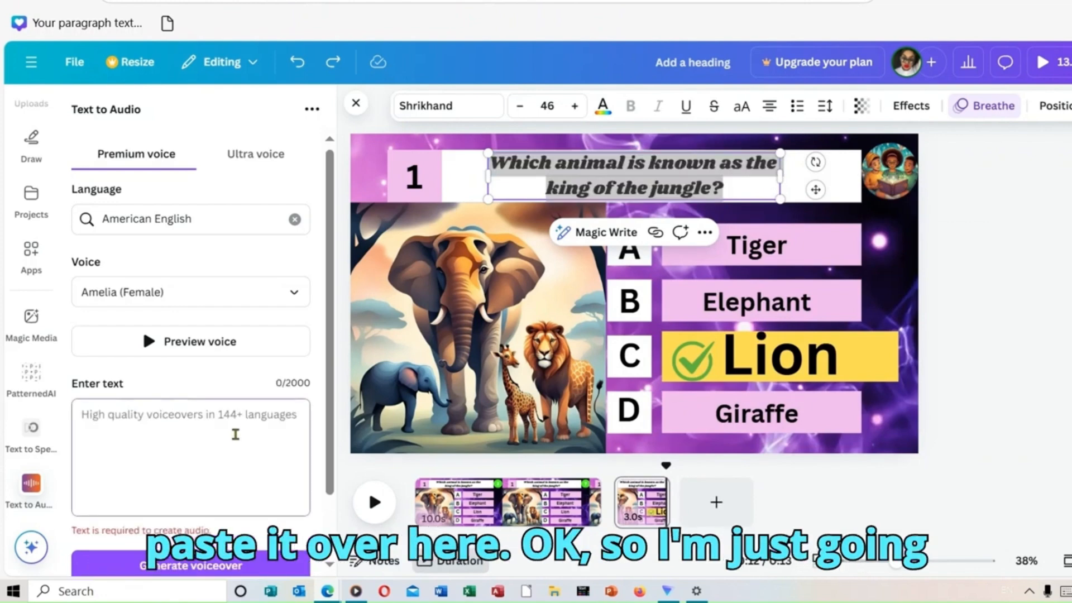
pyautogui.rightClick(235, 434)
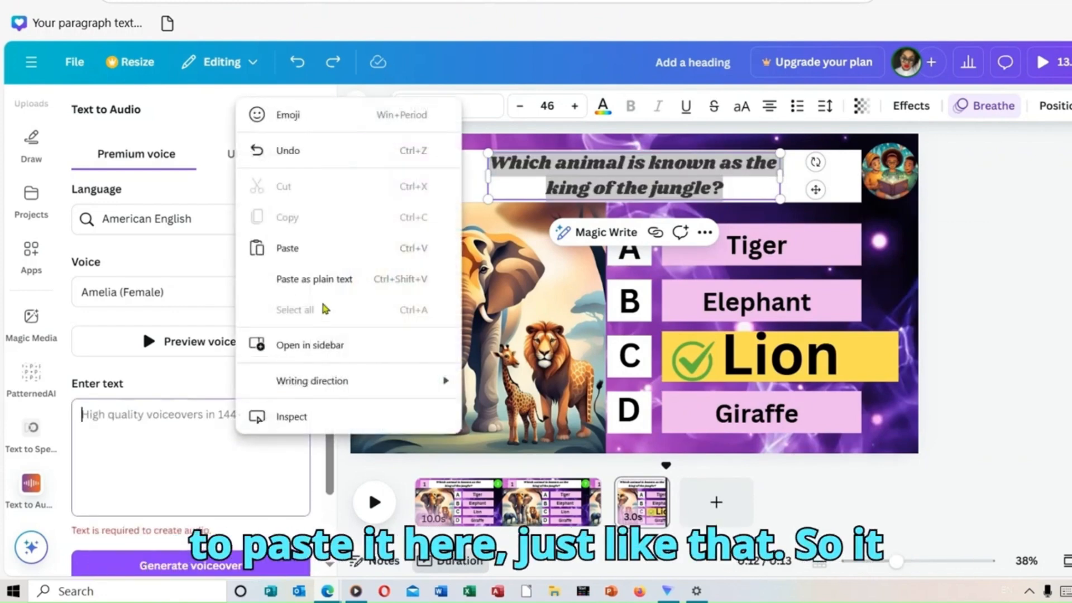
pyautogui.click(309, 247)
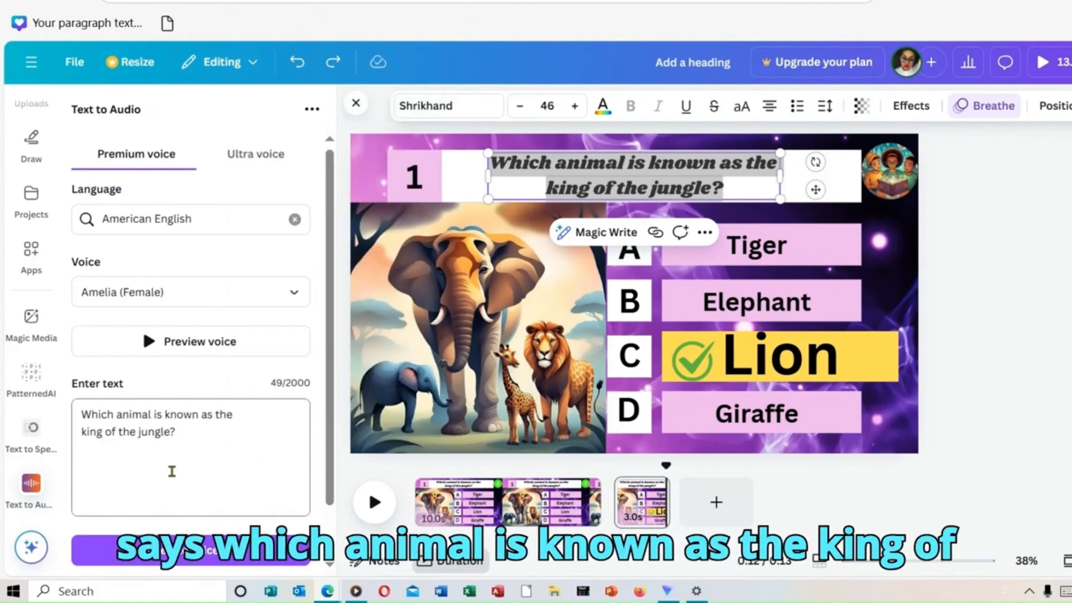
# Step: Generate the question voiceover with the Amy (Female) voice and move the audio clip to the start of the first page
pyautogui.click(302, 296)
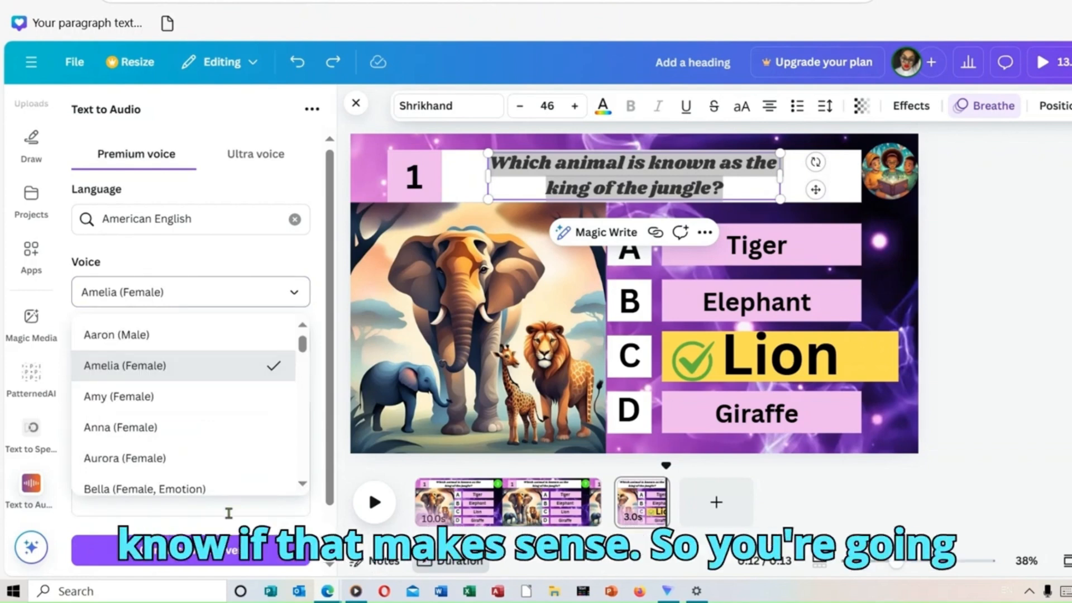
pyautogui.scroll(-1, 223, 435)
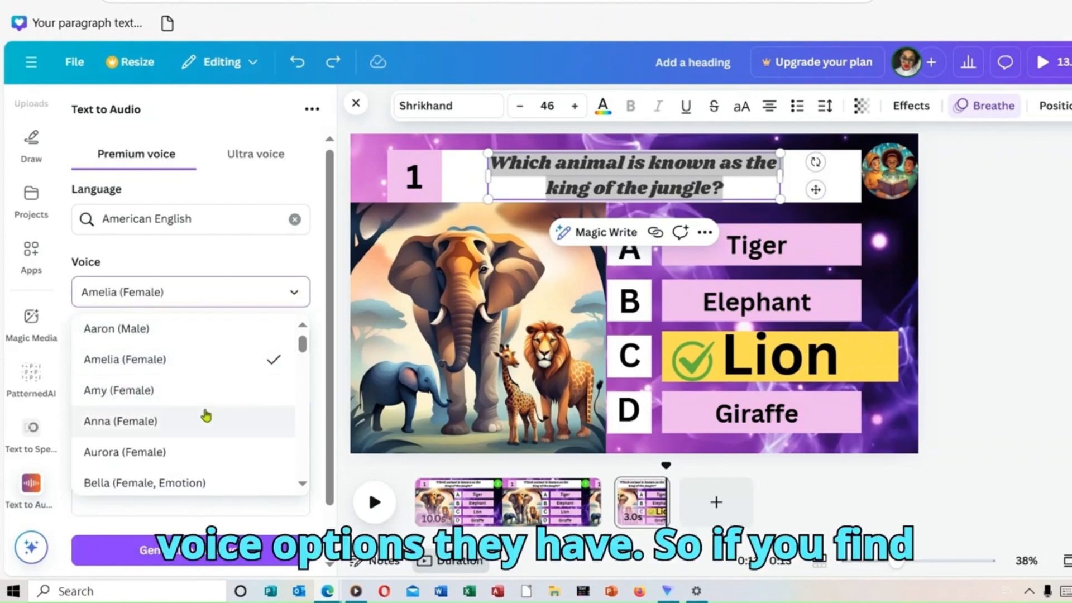
pyautogui.click(186, 401)
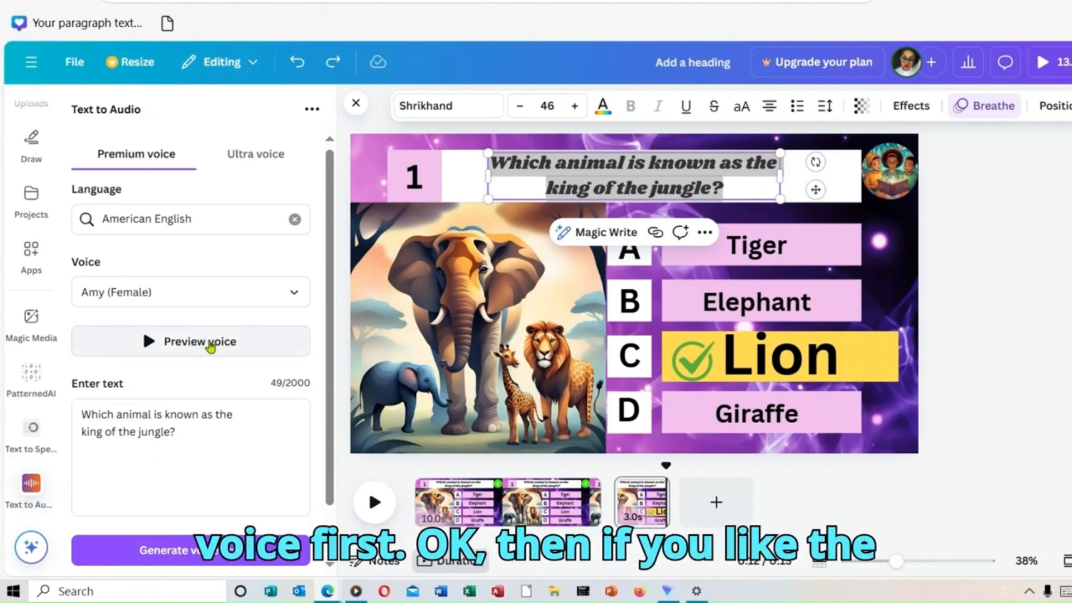
pyautogui.click(215, 552)
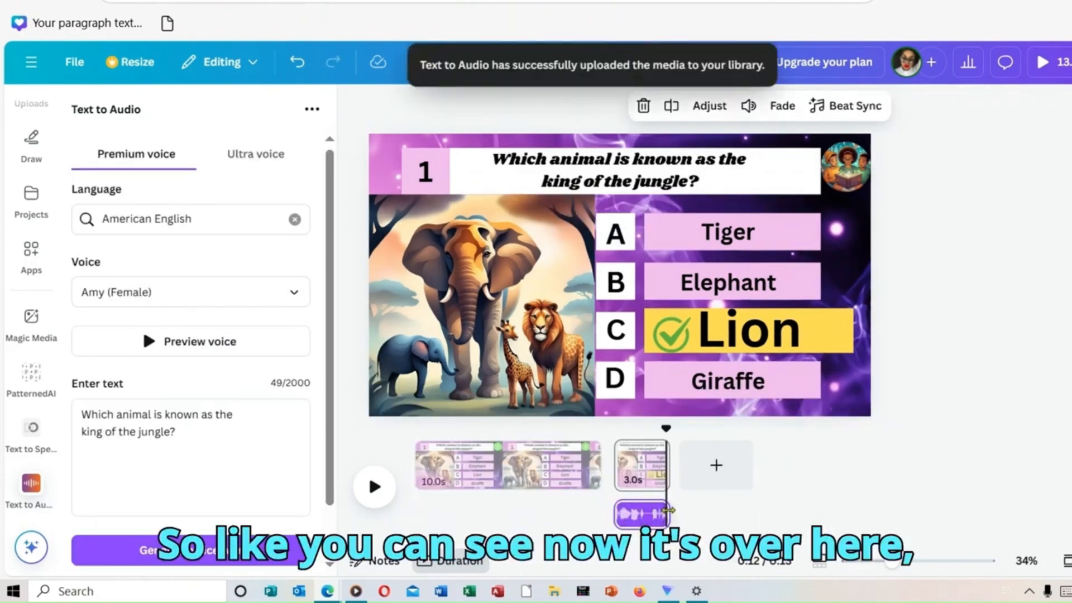
pyautogui.moveTo(642, 514); pyautogui.dragTo(435, 504)
pyautogui.moveTo(669, 589)
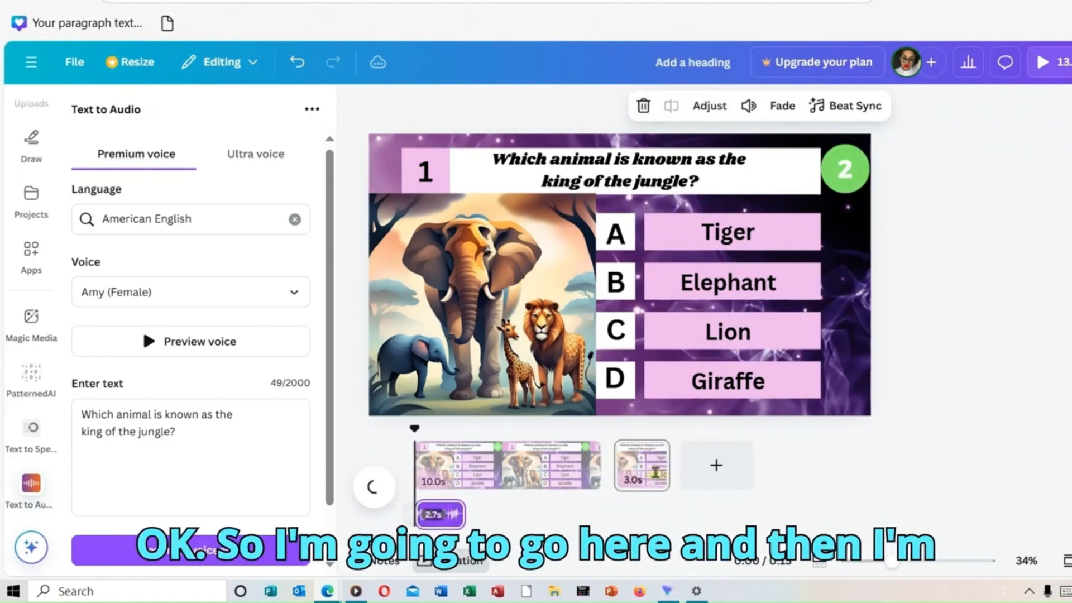
# Step: Replace the voiceover text with "The correct answer is, Lion" and generate the answer voiceover
pyautogui.click(239, 430)
pyautogui.press('BackSpace')
pyautogui.press('BackSpace')
pyautogui.press('BackSpace')
pyautogui.press('BackSpace')
pyautogui.press('BackSpace')
pyautogui.press('BackSpace')
pyautogui.press('BackSpace')
pyautogui.press('BackSpace')
pyautogui.press('BackSpace')
pyautogui.press('BackSpace')
pyautogui.press('BackSpace')
pyautogui.press('BackSpace')
pyautogui.press('BackSpace')
pyautogui.press('BackSpace')
pyautogui.press('BackSpace')
pyautogui.press('BackSpace')
pyautogui.press('BackSpace')
pyautogui.press('BackSpace')
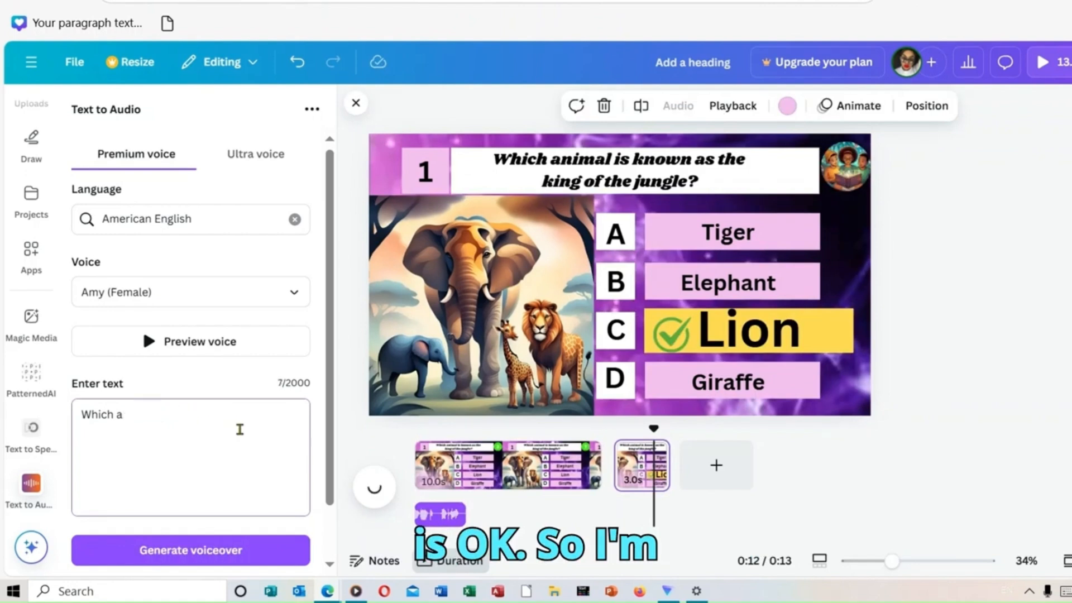
pyautogui.press('BackSpace')
pyautogui.press('BackSpace')
pyautogui.press('BackSpace')
pyautogui.press('BackSpace')
pyautogui.press('BackSpace')
pyautogui.press('BackSpace')
pyautogui.press('BackSpace')
pyautogui.press('BackSpace')
pyautogui.press('BackSpace')
pyautogui.press('BackSpace')
pyautogui.press('BackSpace')
pyautogui.press('BackSpace')
pyautogui.press('BackSpace')
pyautogui.press('BackSpace')
pyautogui.write('The correct')
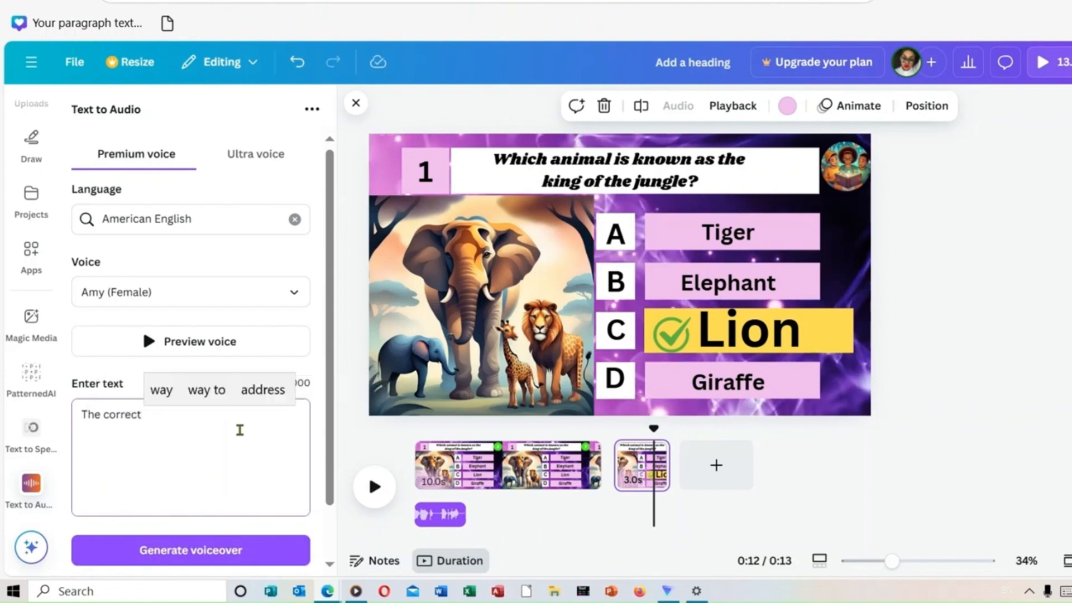
pyautogui.write(' a')
pyautogui.click(252, 398)
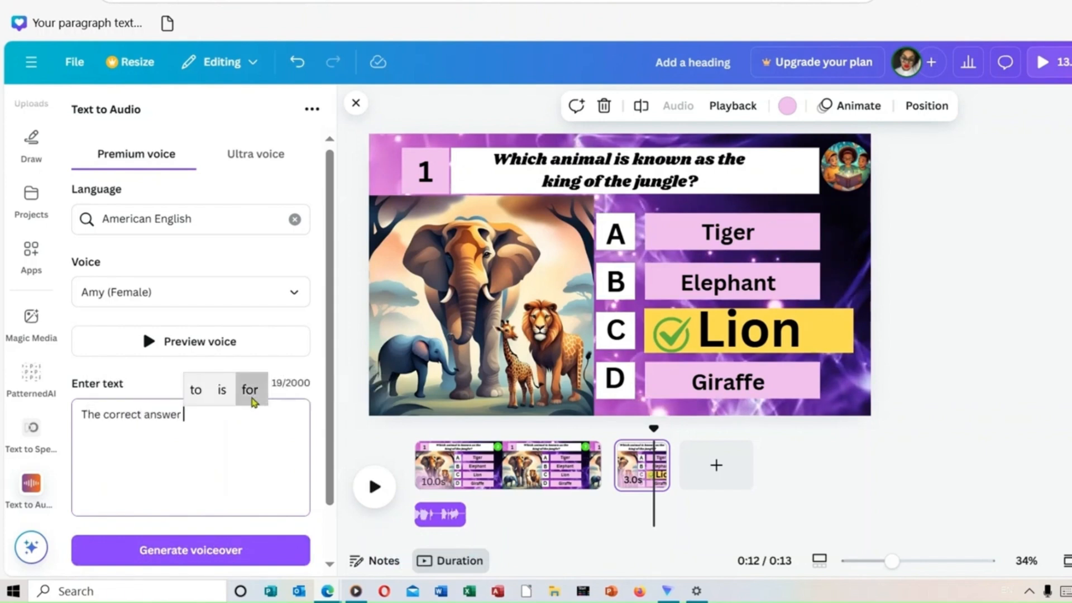
pyautogui.write('is')
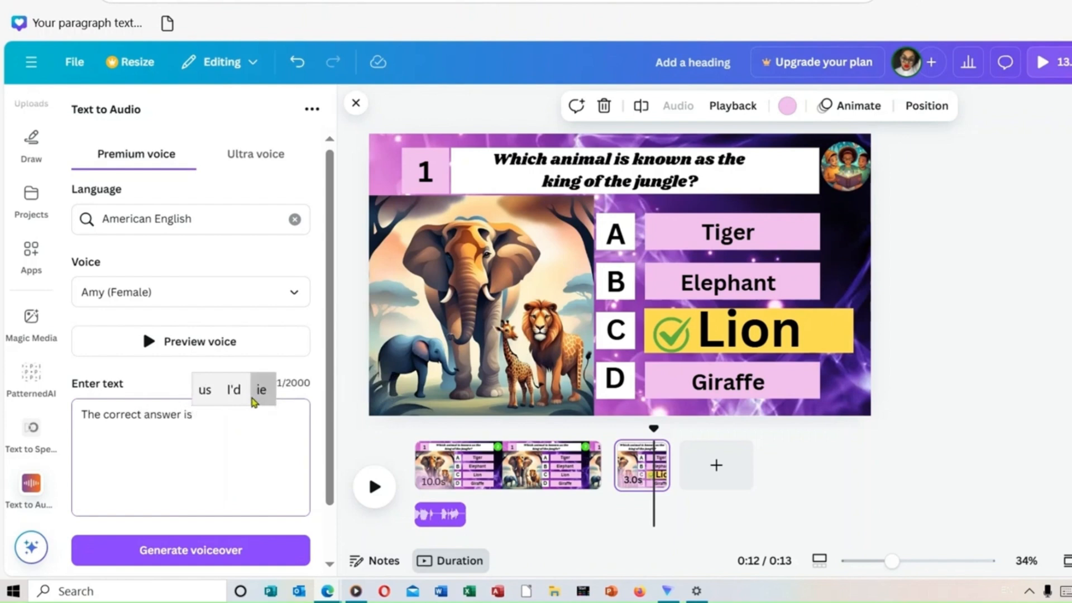
pyautogui.write(', Lio')
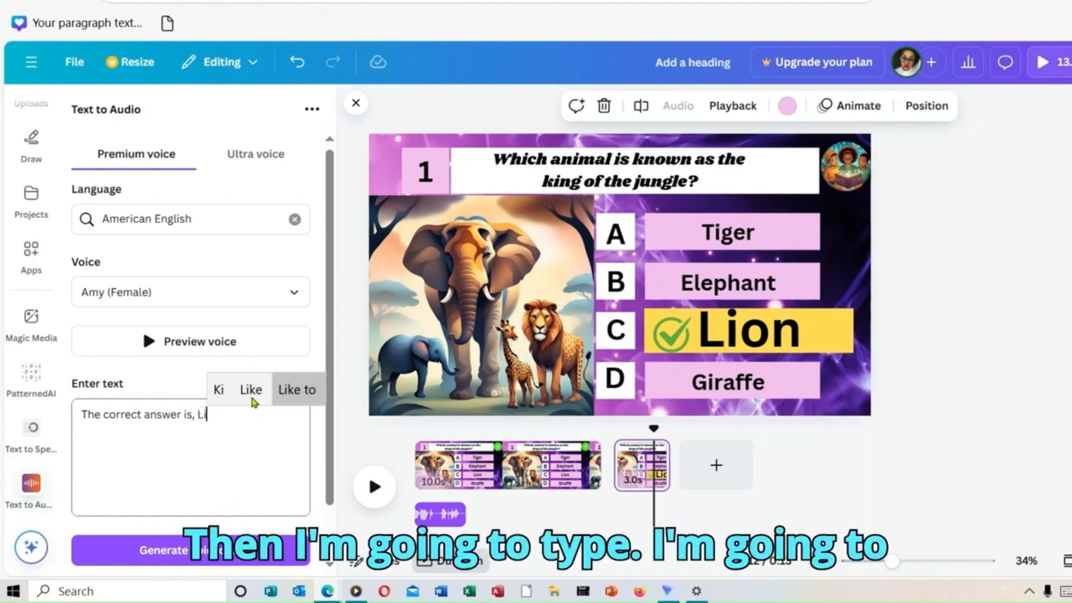
pyautogui.click(232, 392)
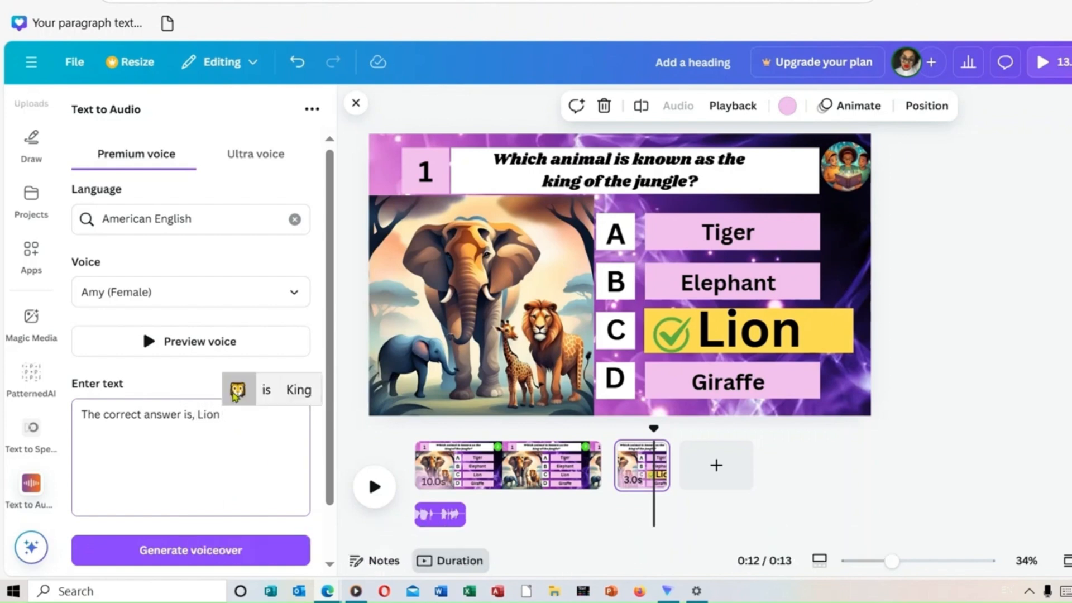
pyautogui.click(297, 62)
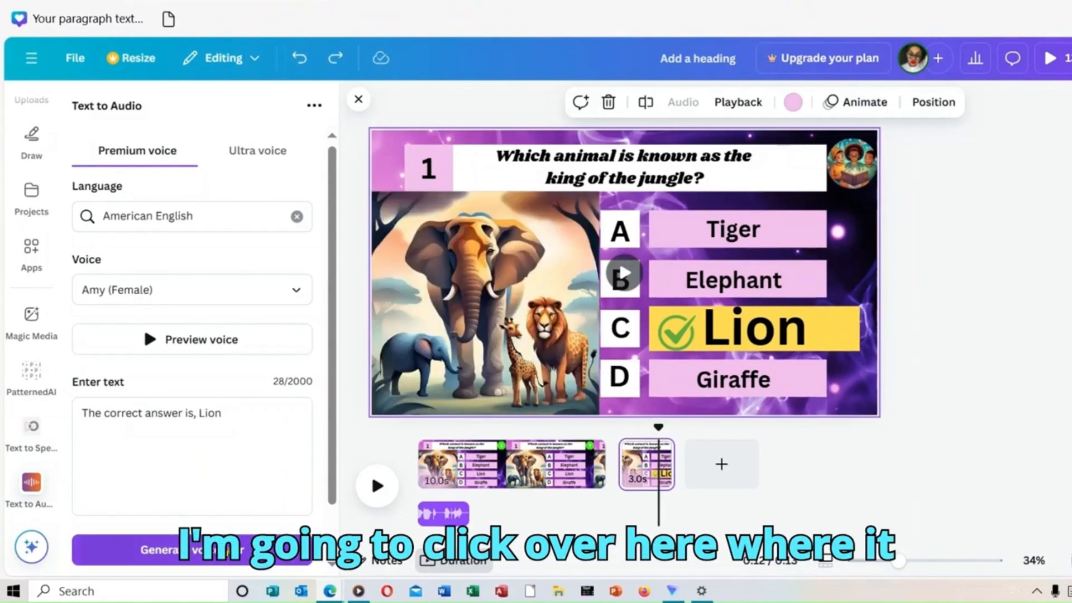
pyautogui.click(229, 551)
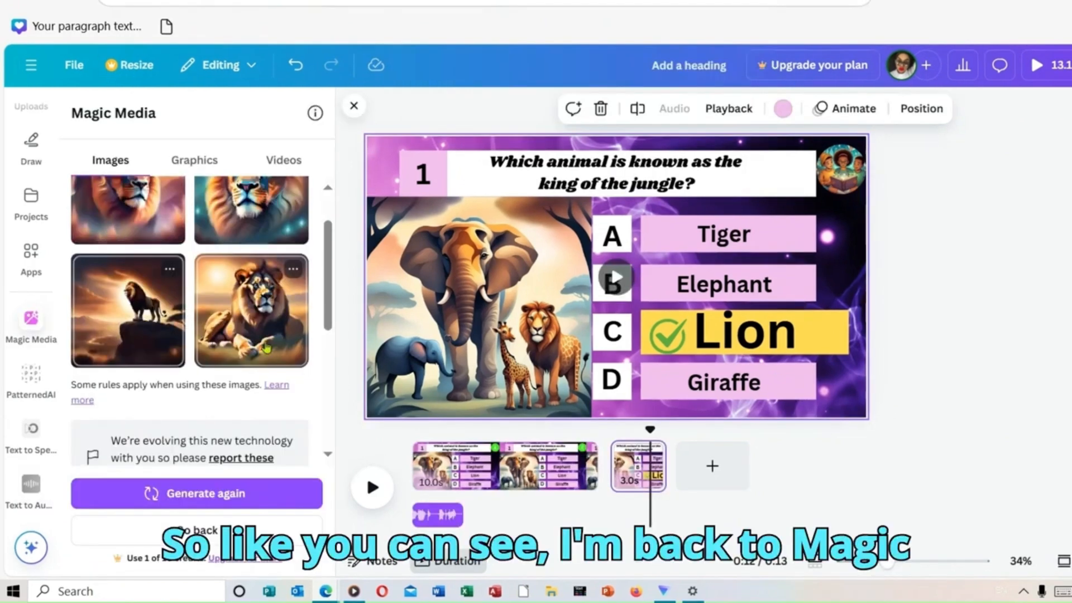
# Step: Try to place the generated image of the lion lying down onto the animal picture on the answer page
pyautogui.scroll(2, 321, 263)
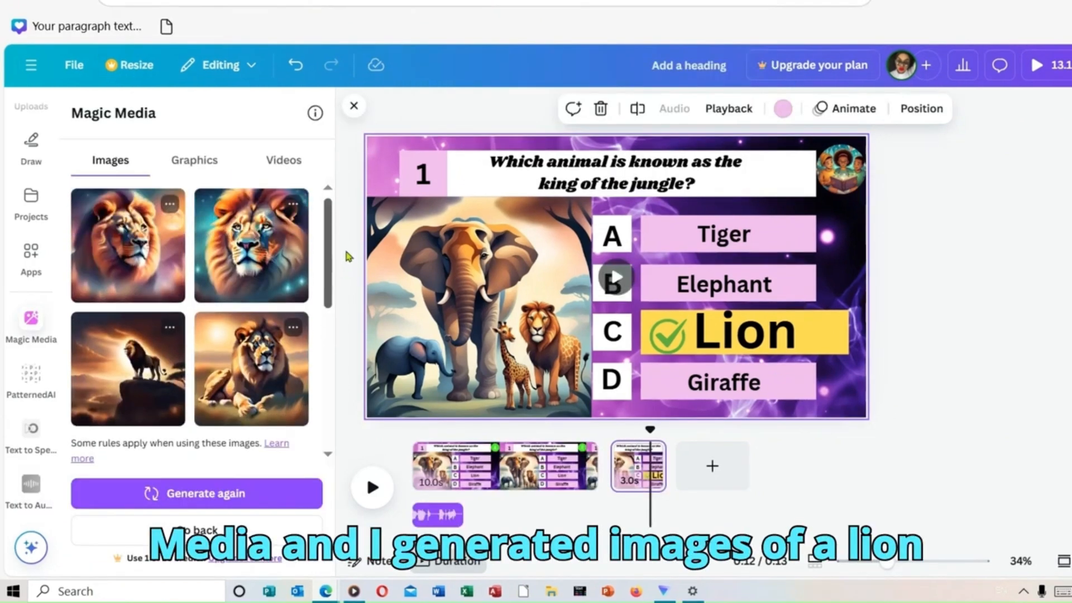
pyautogui.scroll(-4, 335, 310)
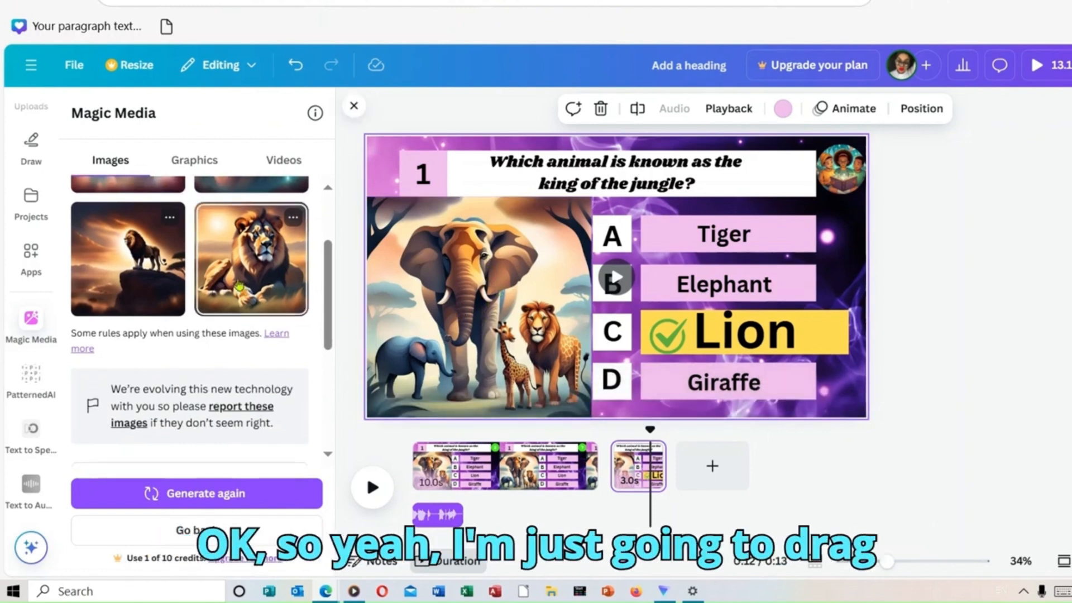
pyautogui.moveTo(239, 286); pyautogui.dragTo(312, 349)
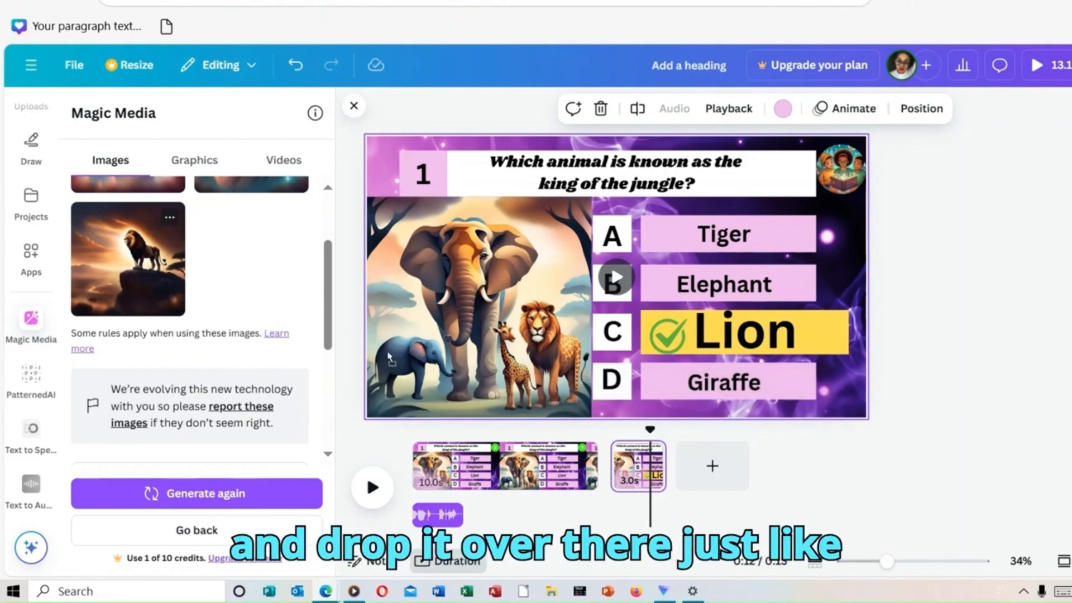
pyautogui.moveTo(390, 358); pyautogui.dragTo(485, 309)
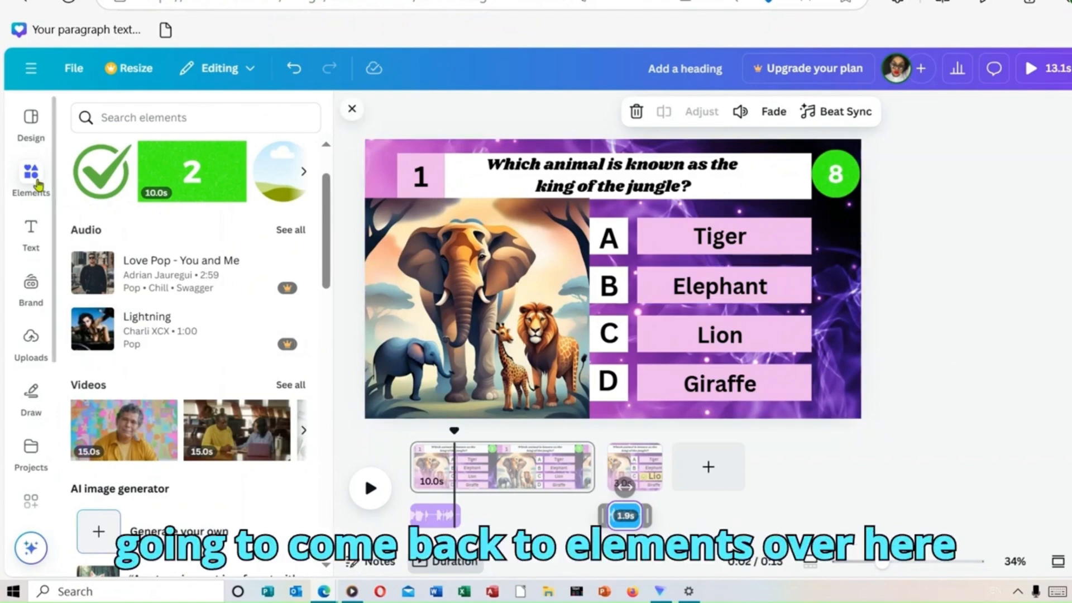
# Step: Search the elements for "timer countdown" and browse all the audio results for a countdown sound
pyautogui.click(171, 118)
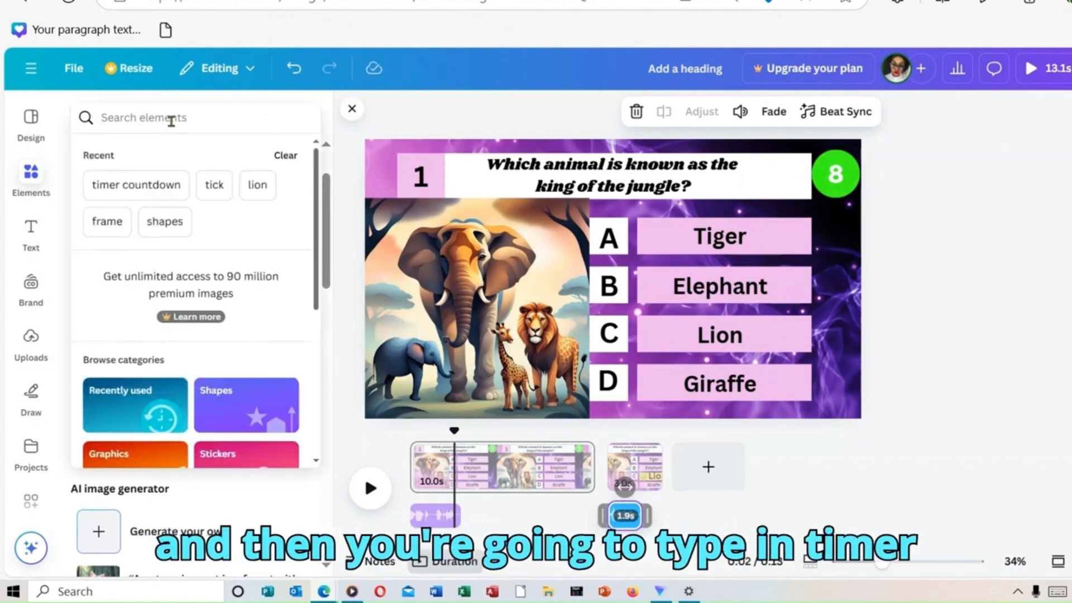
pyautogui.click(156, 186)
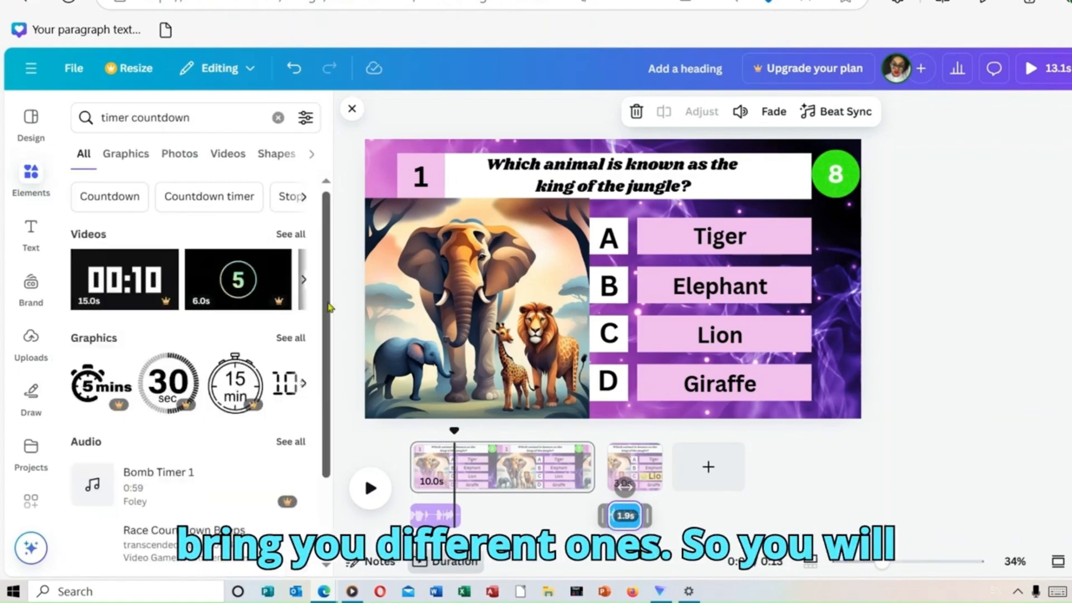
pyautogui.scroll(-2, 312, 335)
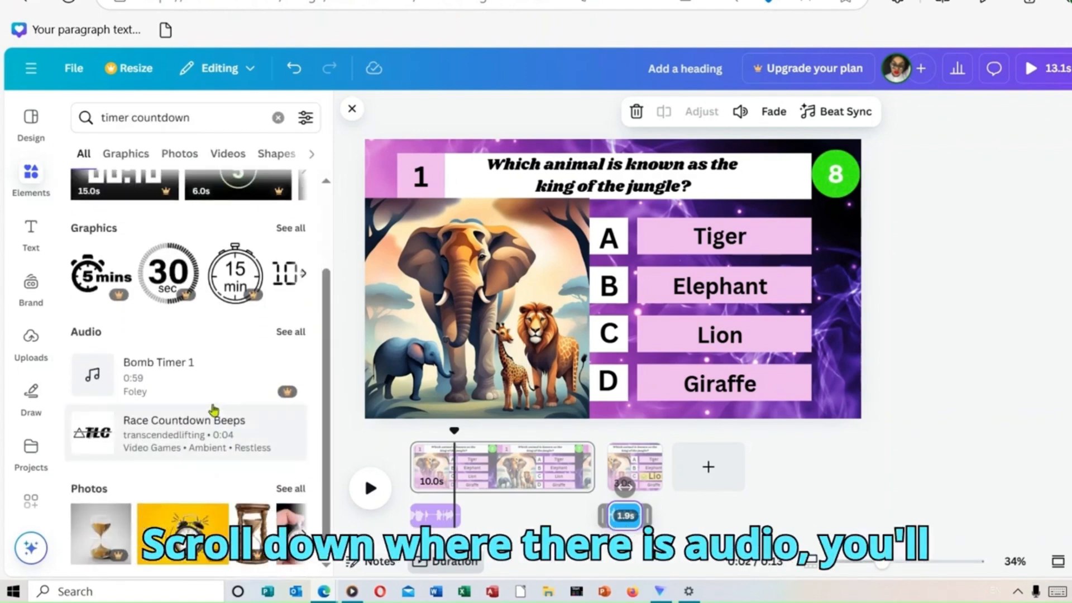
pyautogui.click(294, 335)
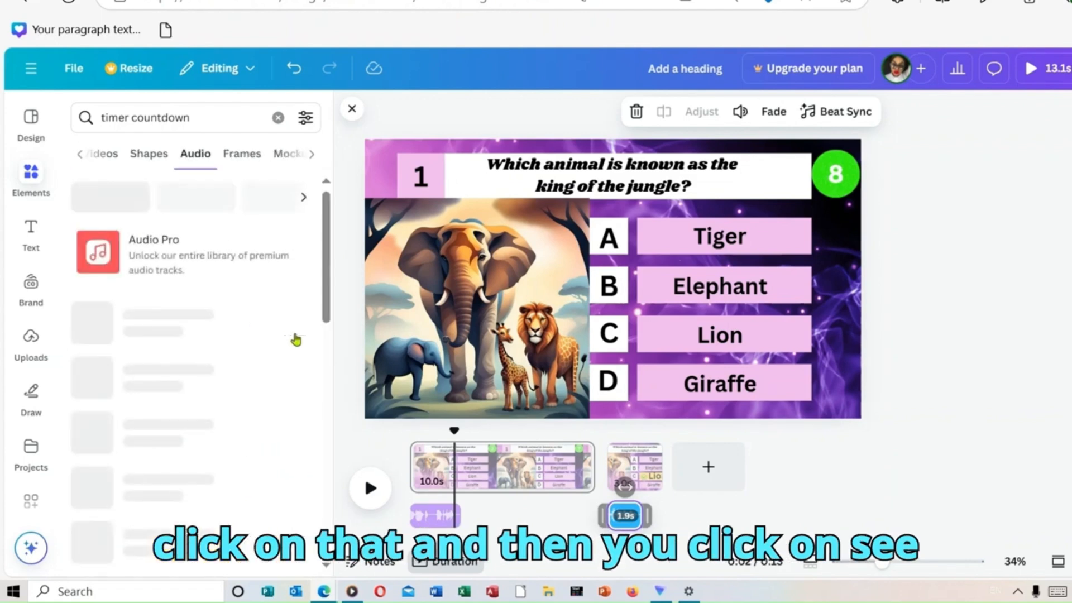
pyautogui.moveTo(327, 299); pyautogui.dragTo(328, 329)
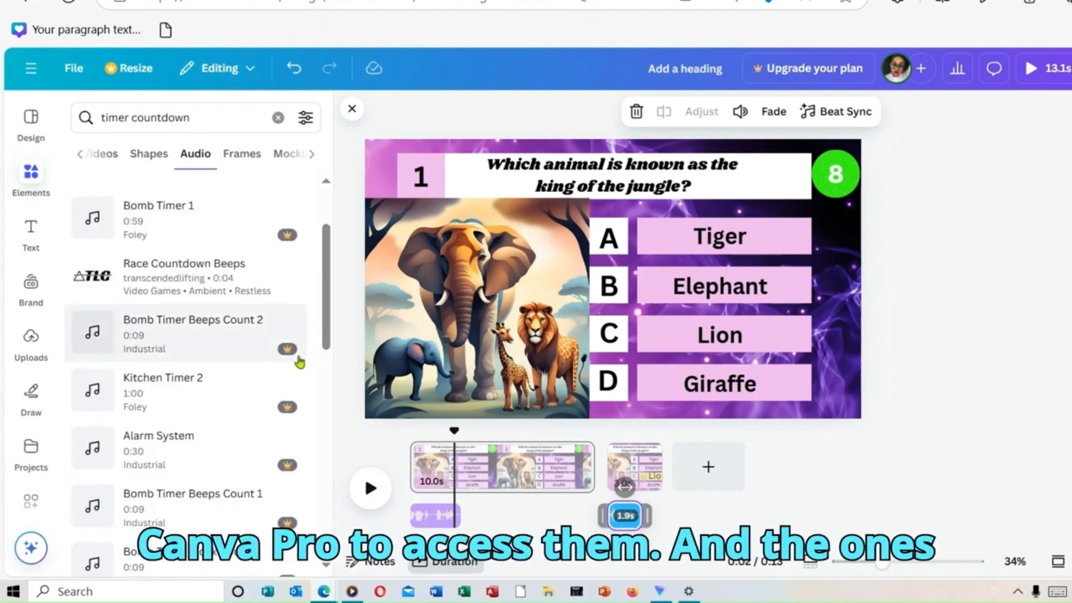
pyautogui.scroll(3, 332, 323)
pyautogui.scroll(-1, 331, 272)
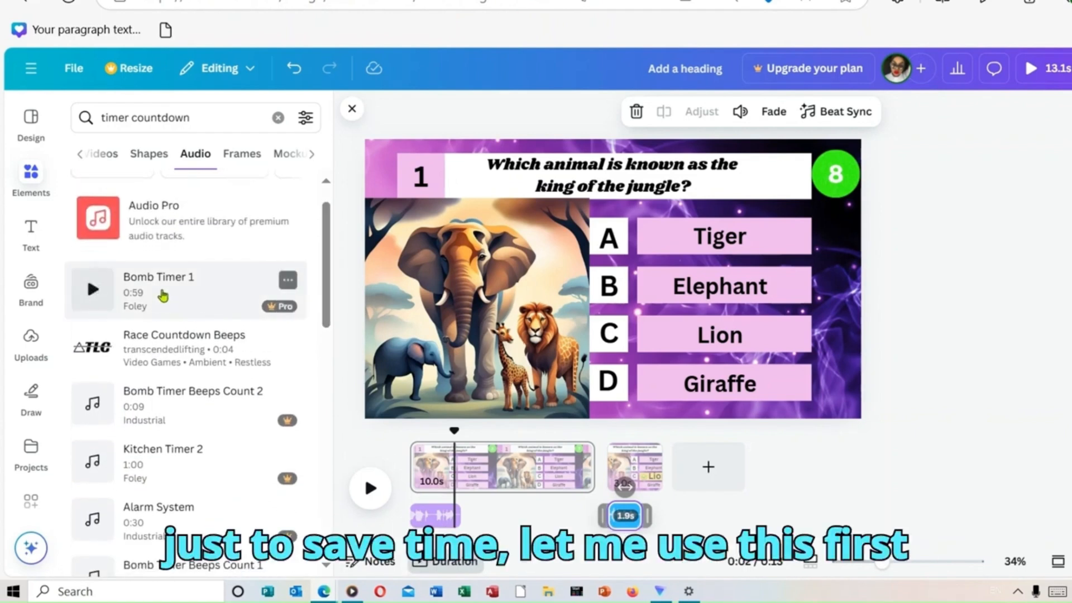
# Step: Add the Bomb Timer 1 audio right after the question voiceover and trim it to 7.2 s, ending with the first page
pyautogui.moveTo(162, 296); pyautogui.dragTo(516, 496)
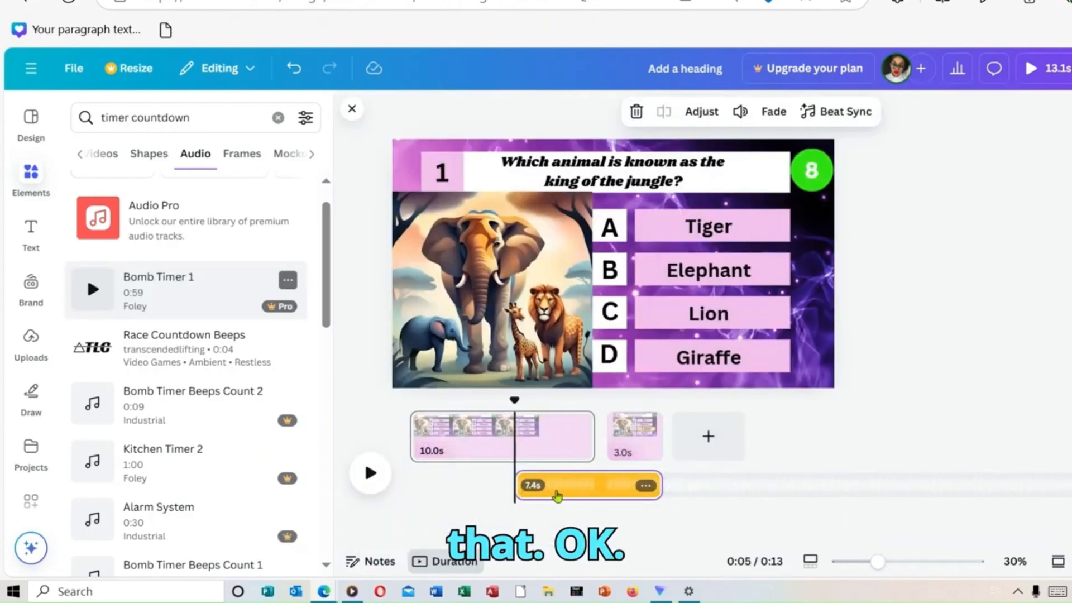
pyautogui.click(560, 488)
pyautogui.click(534, 484)
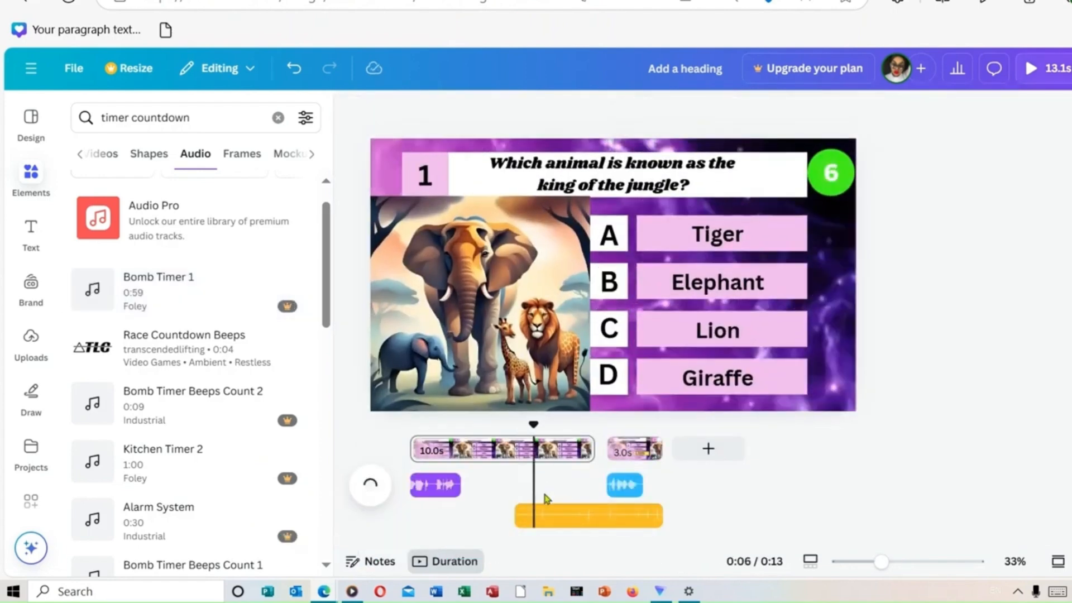
pyautogui.moveTo(553, 514); pyautogui.dragTo(509, 471)
pyautogui.moveTo(573, 520); pyautogui.dragTo(573, 476)
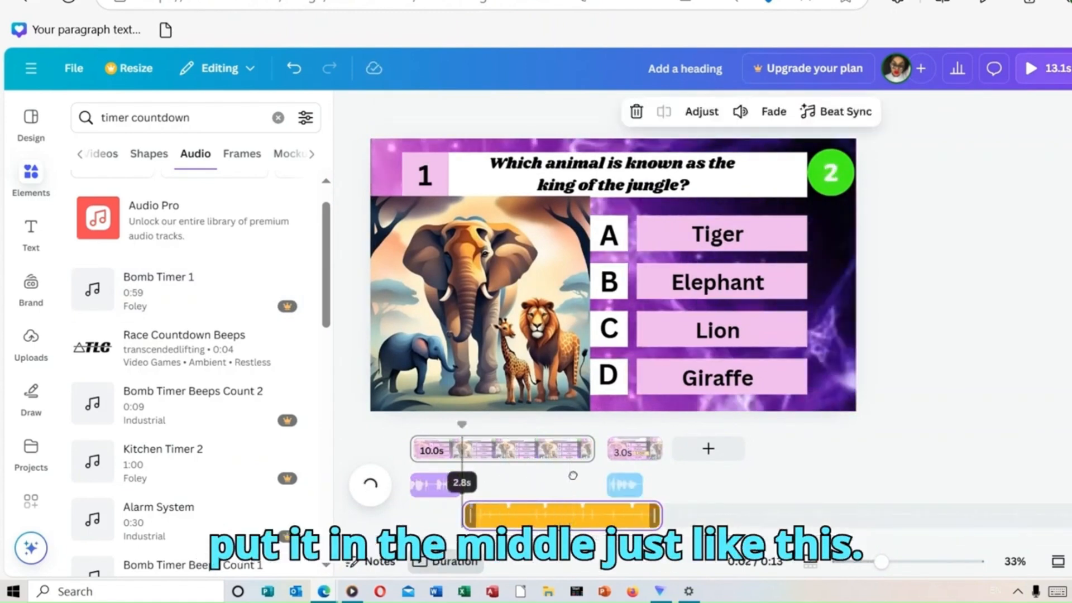
pyautogui.moveTo(659, 519); pyautogui.dragTo(539, 519)
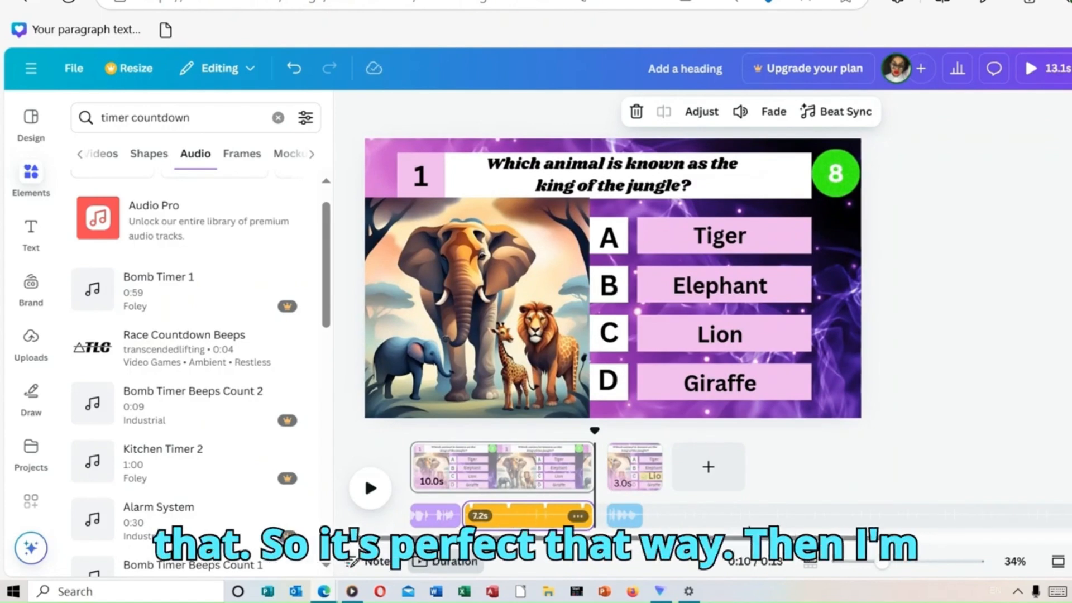
# Step: Shift the 1.9 s answer voiceover slightly later so it starts after the beginning of the second page
pyautogui.click(642, 517)
pyautogui.click(635, 516)
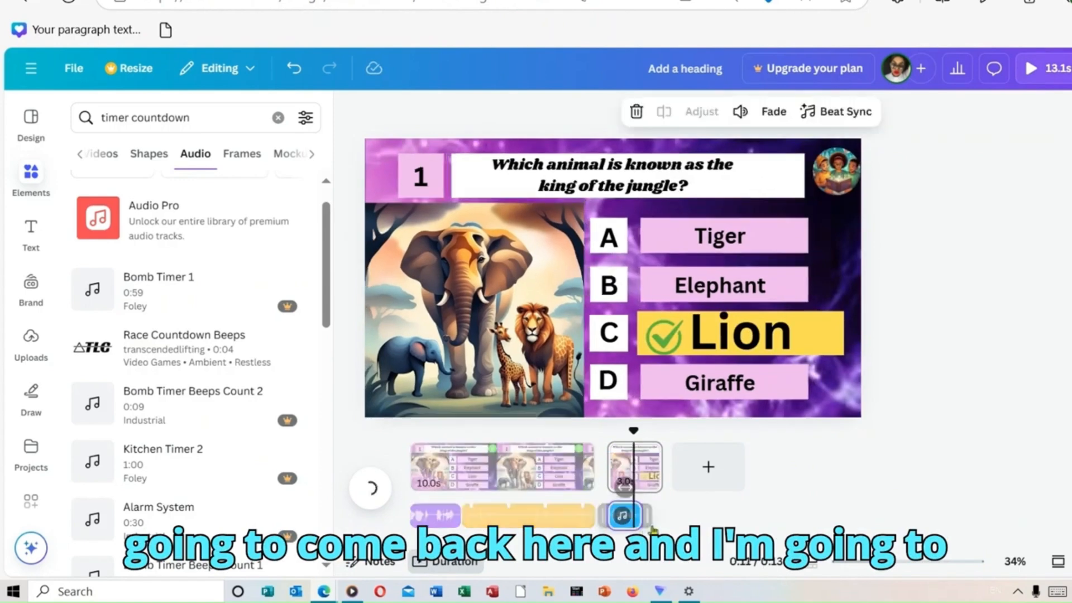
pyautogui.moveTo(618, 528); pyautogui.dragTo(651, 524)
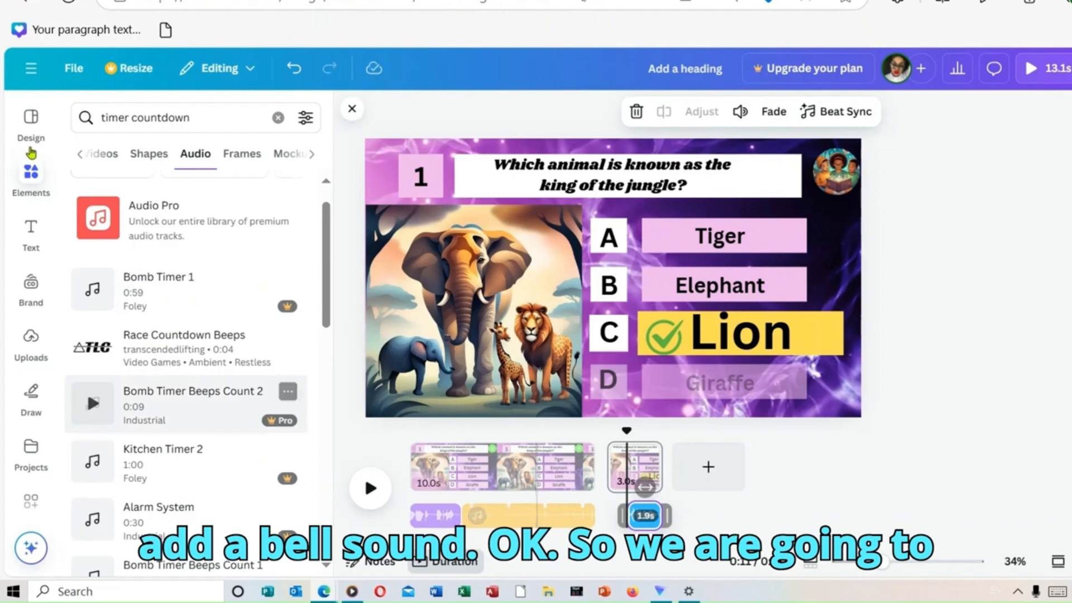
# Step: Search the elements for "bell sound" and list all the audio results
pyautogui.click(278, 117)
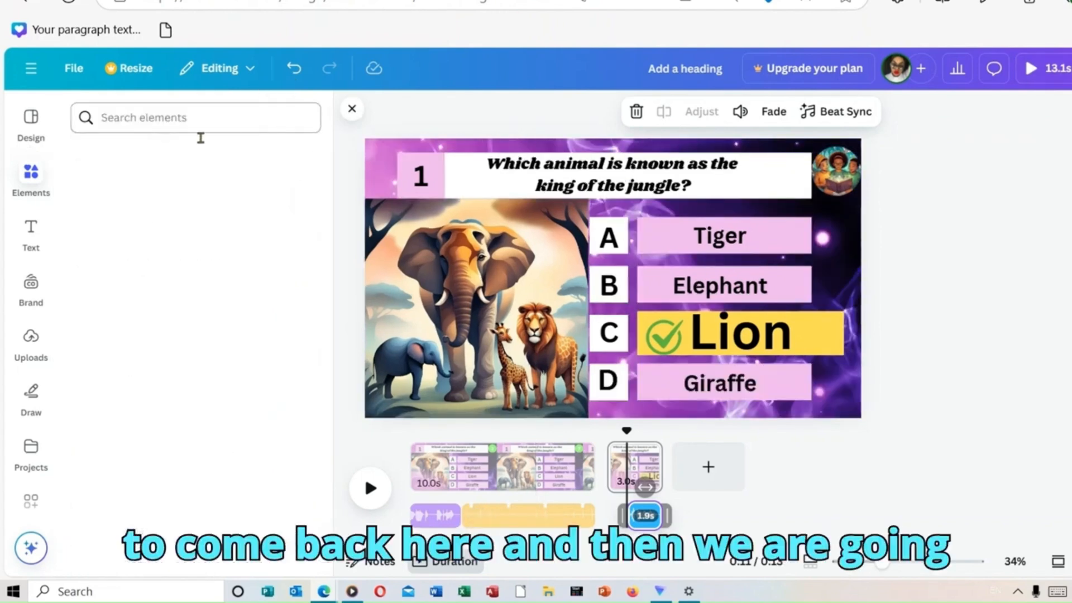
pyautogui.click(153, 117)
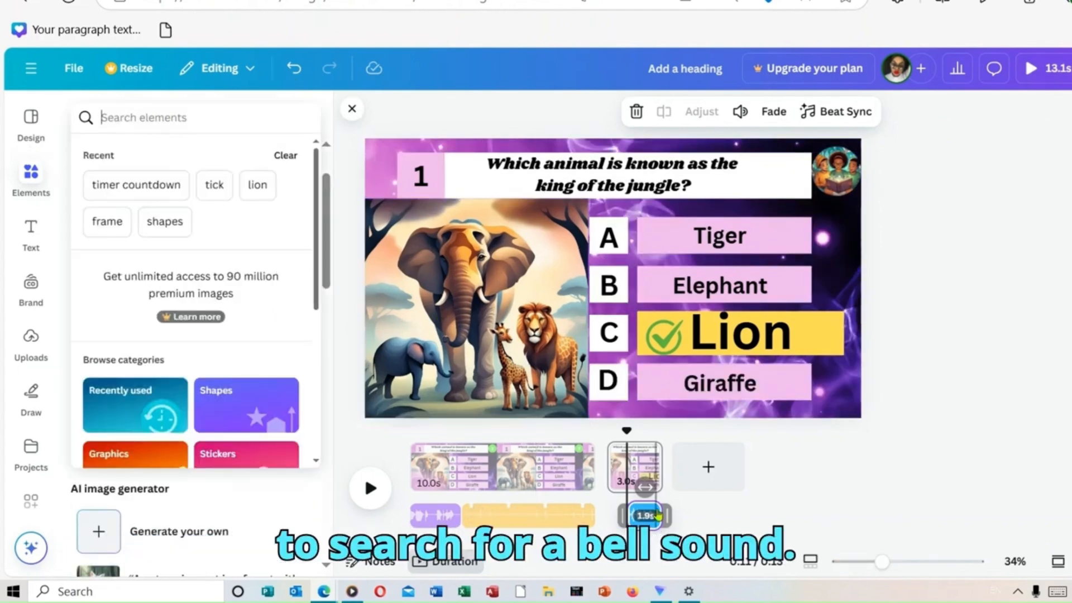
pyautogui.click(1057, 592)
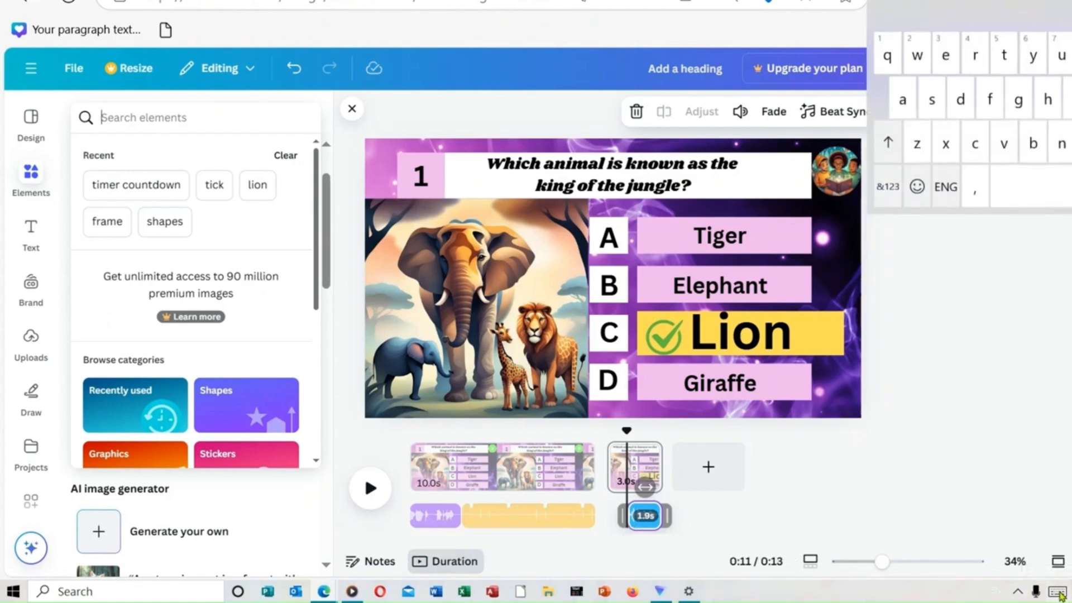
pyautogui.click(1034, 139)
pyautogui.write('ell')
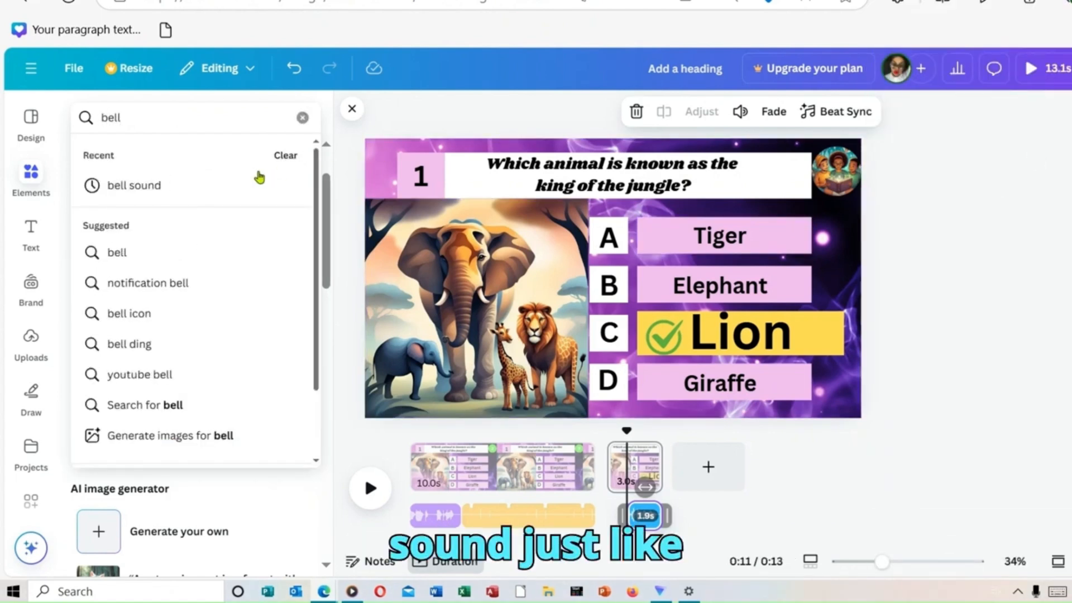
pyautogui.click(193, 185)
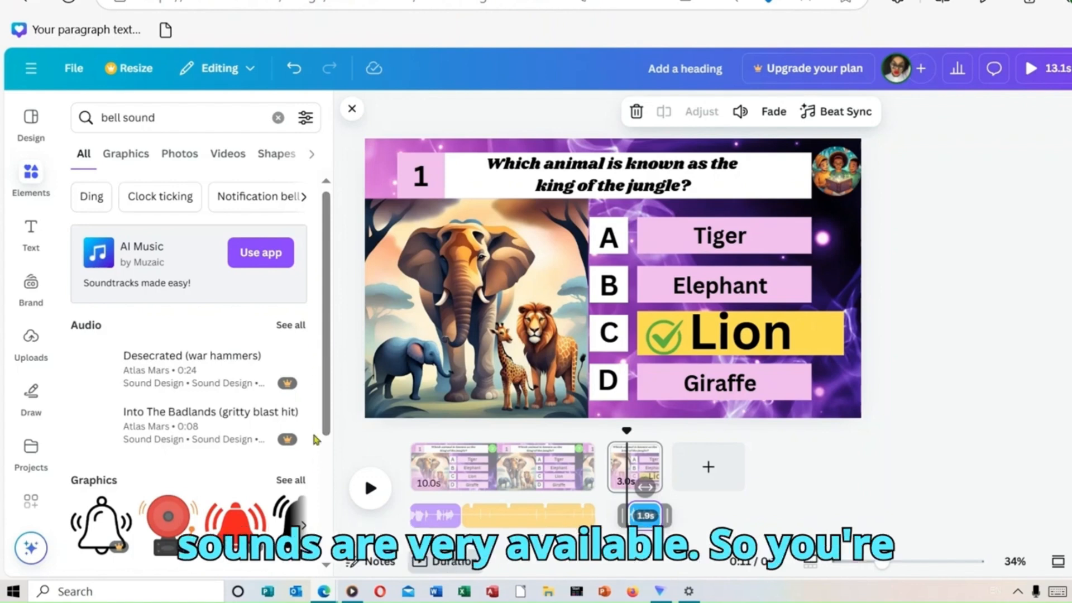
pyautogui.click(294, 326)
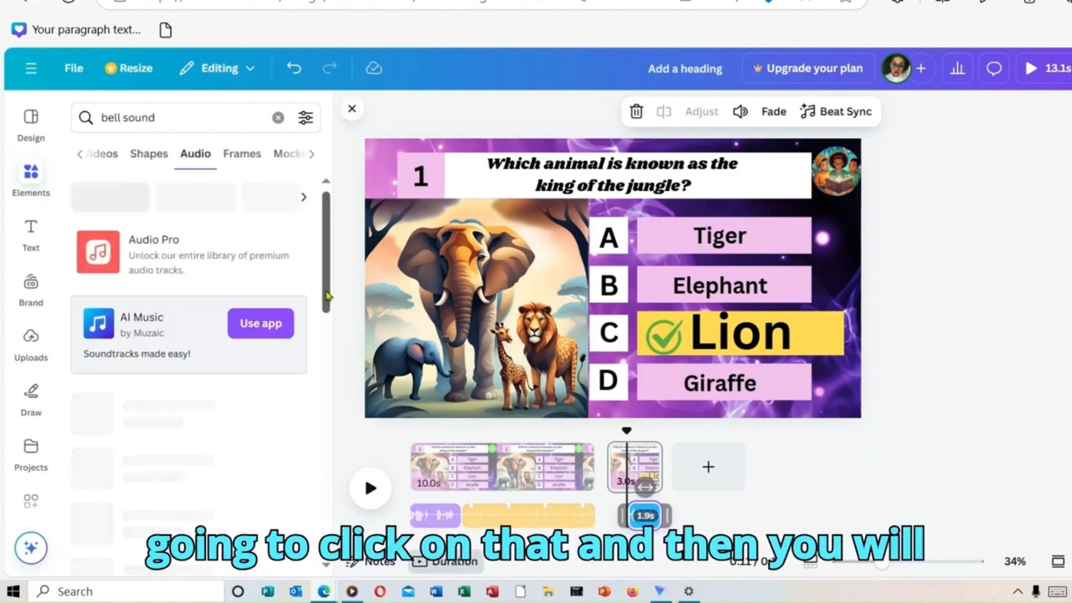
# Step: Look through the bell sound audio tracks and narrow the search to the suggested "Bell ring idea"
pyautogui.scroll(-2, 329, 318)
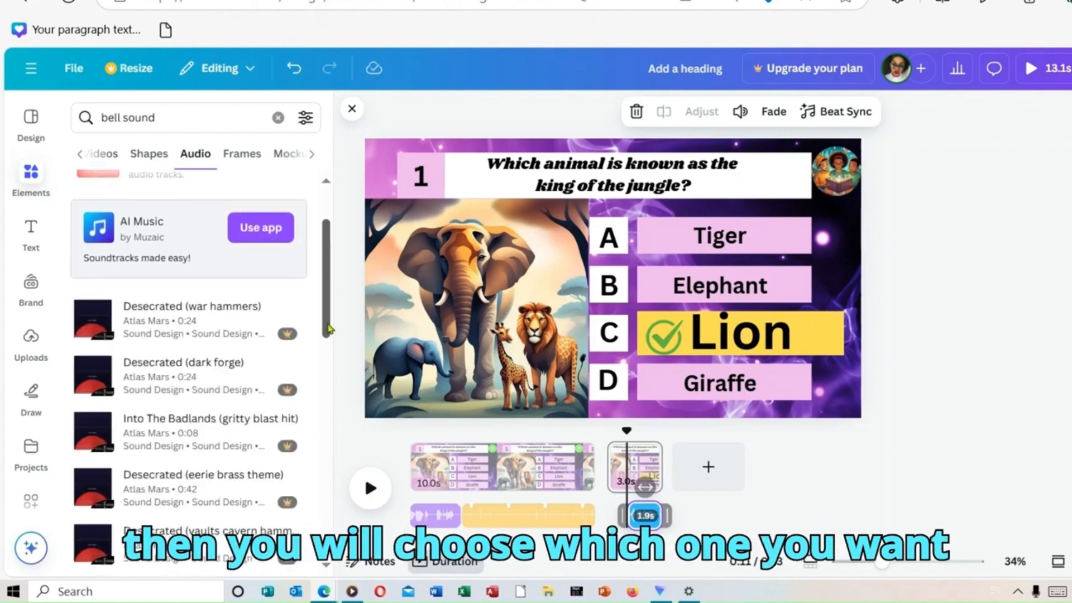
pyautogui.moveTo(324, 308); pyautogui.dragTo(337, 424)
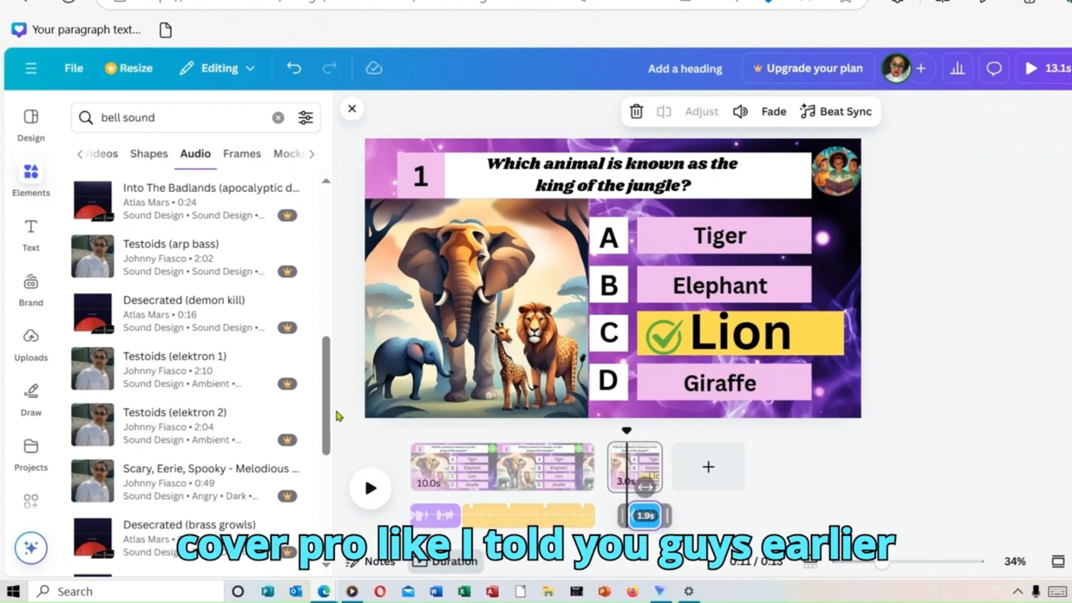
pyautogui.click(335, 416)
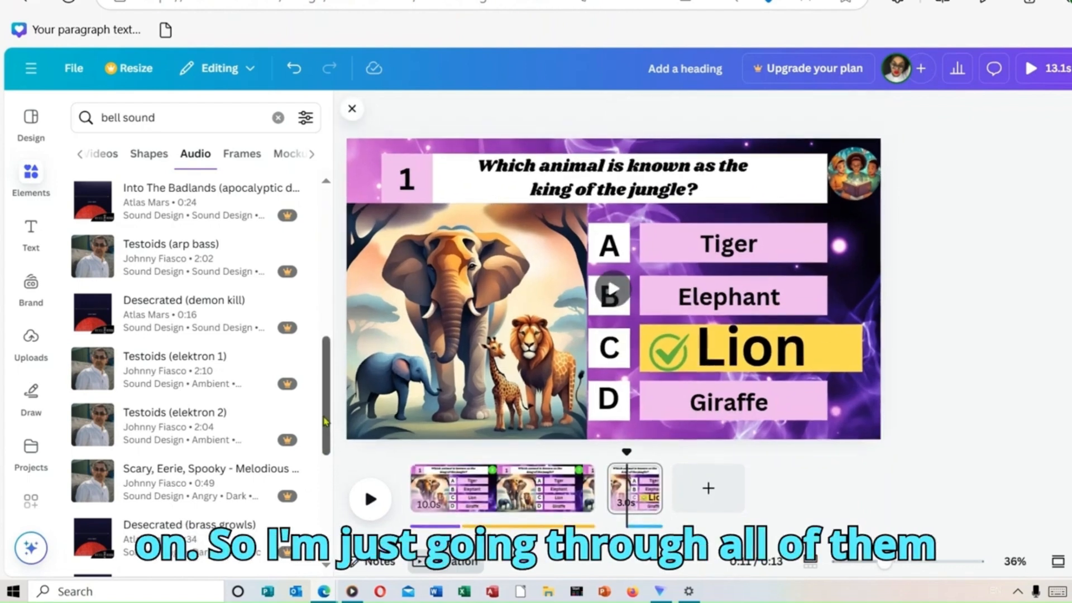
pyautogui.scroll(-5, 325, 421)
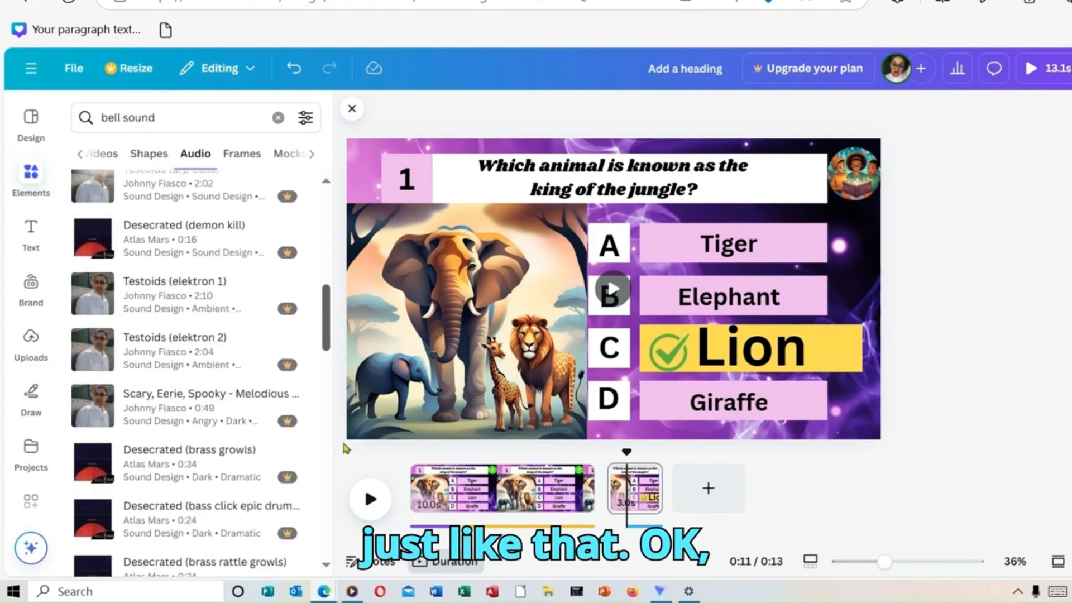
pyautogui.scroll(10, 223, 335)
pyautogui.click(199, 198)
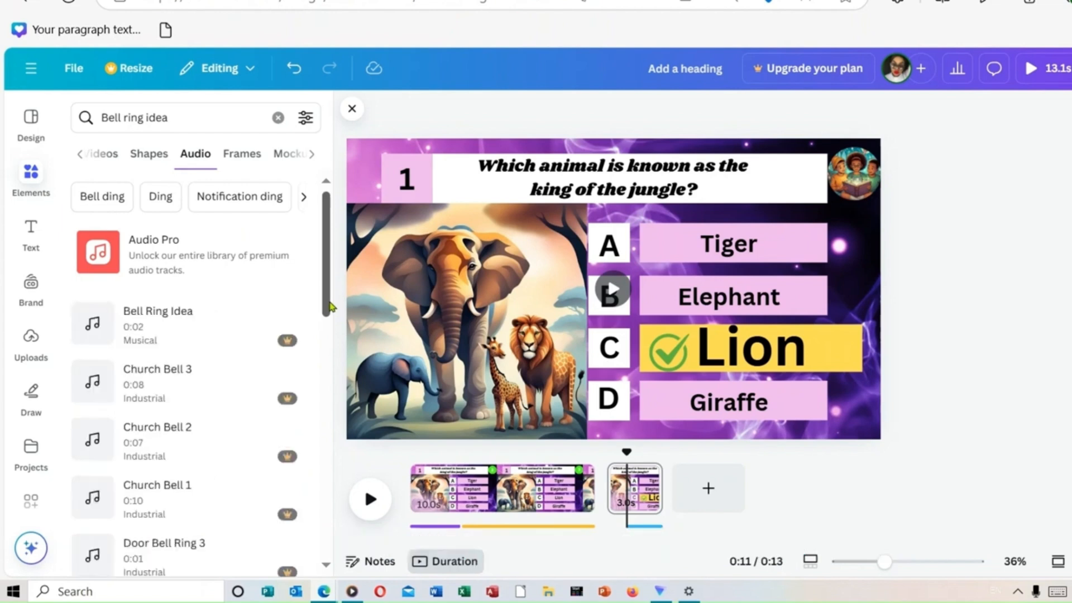
# Step: Preview the Bell Ring Idea audio and add it at the start of the answer page, before the answer voiceover
pyautogui.moveTo(330, 306); pyautogui.dragTo(331, 317)
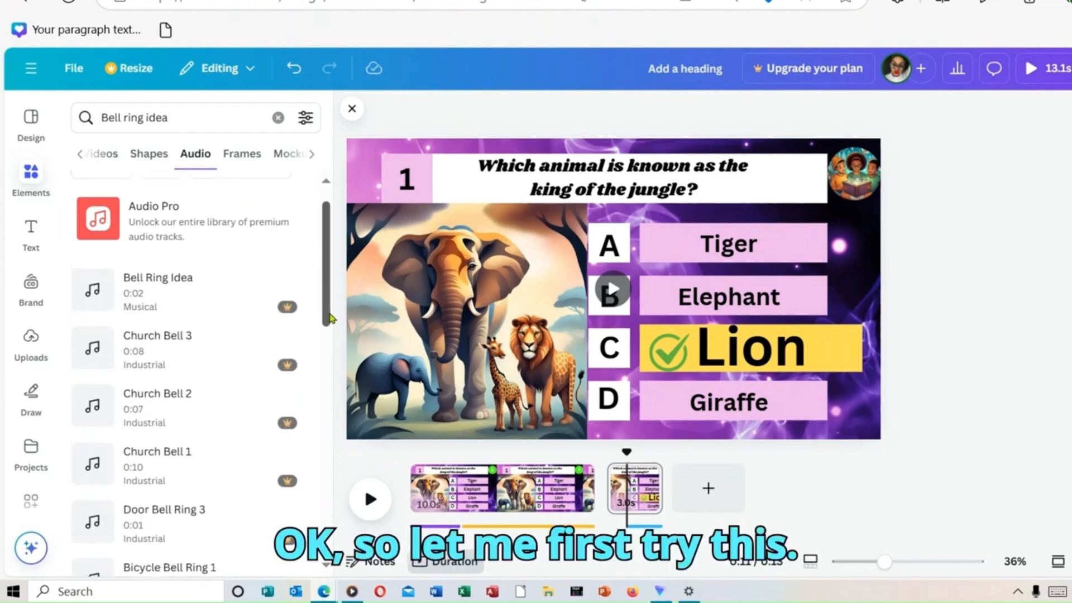
pyautogui.click(93, 281)
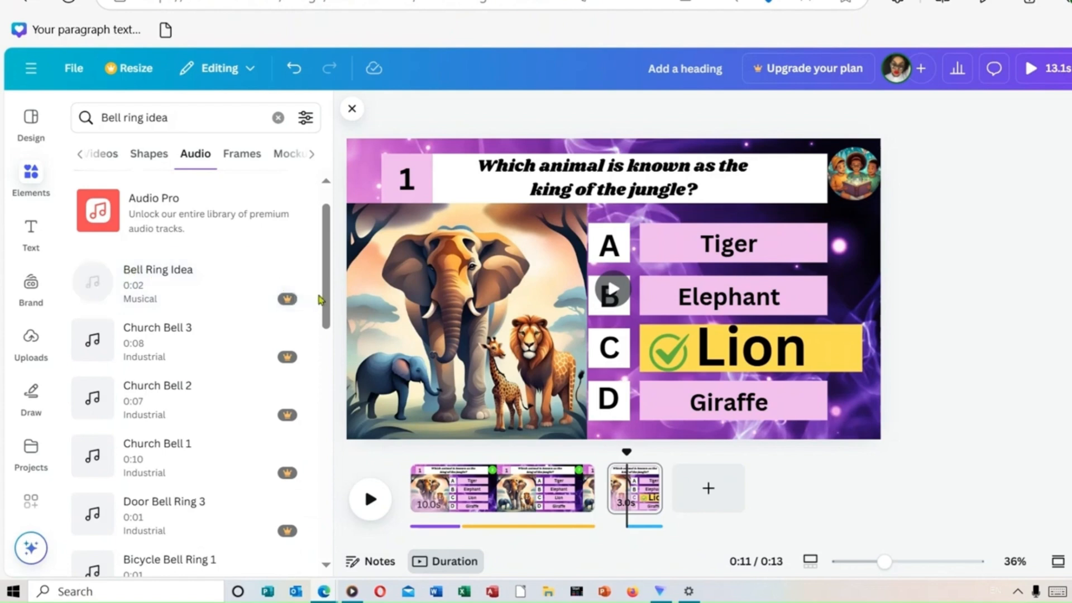
pyautogui.moveTo(326, 310)
pyautogui.mouseDown()
pyautogui.moveTo(332, 377)
pyautogui.moveTo(321, 293)
pyautogui.mouseUp()
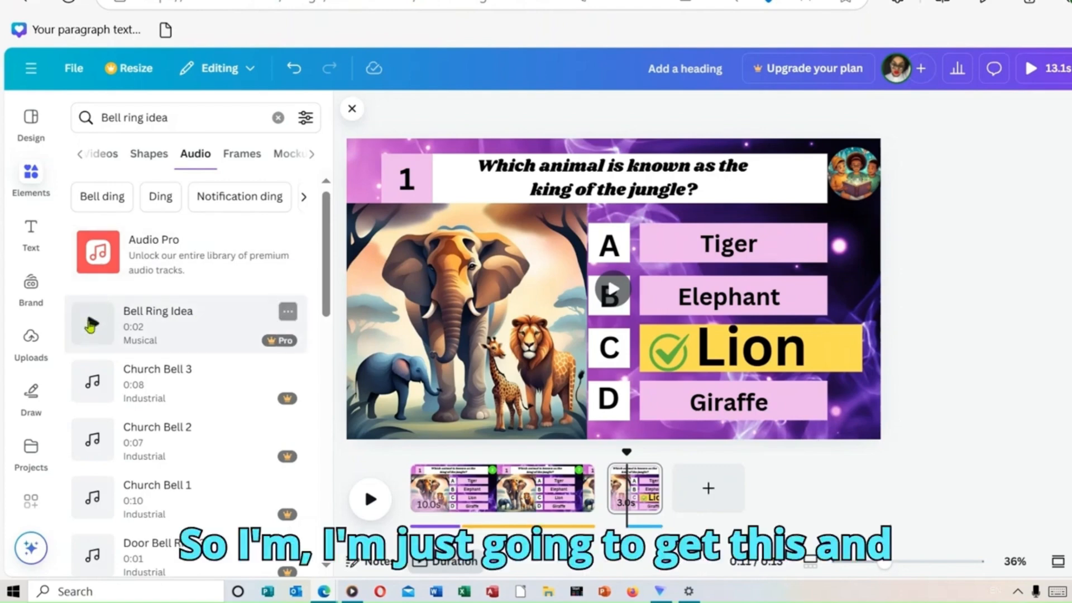
pyautogui.moveTo(89, 315); pyautogui.dragTo(634, 518)
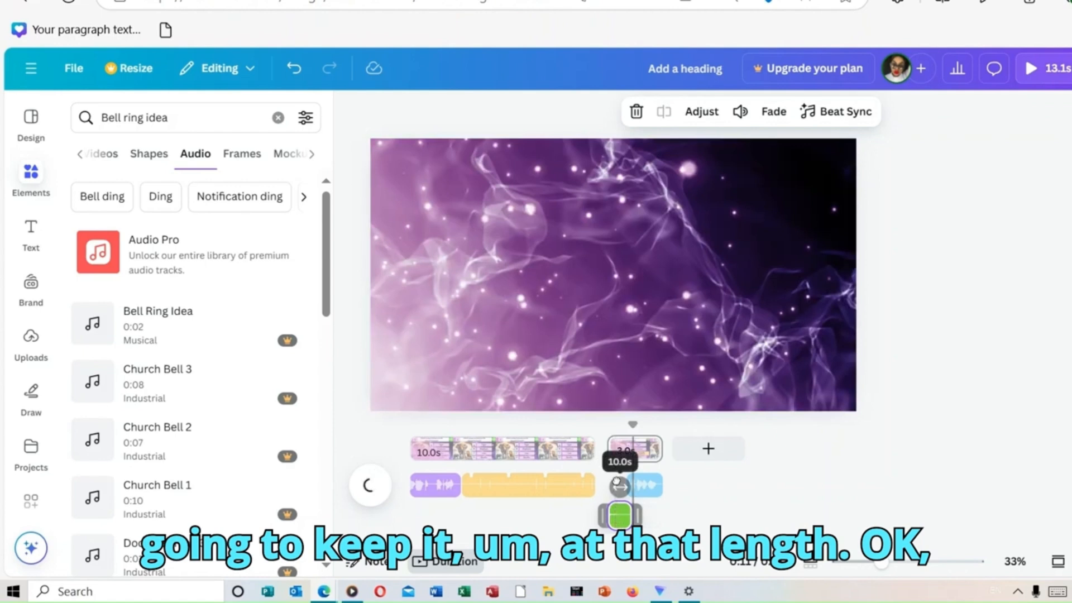
pyautogui.click(616, 475)
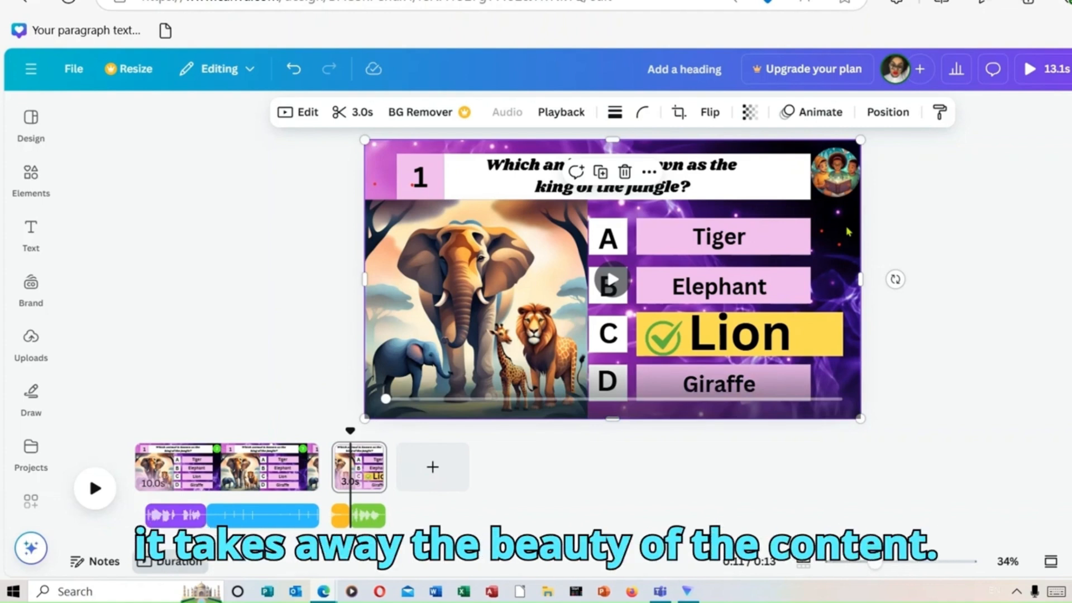
# Step: Set the background video's transparency to 45 on both the answer page and the question page
pyautogui.click(750, 115)
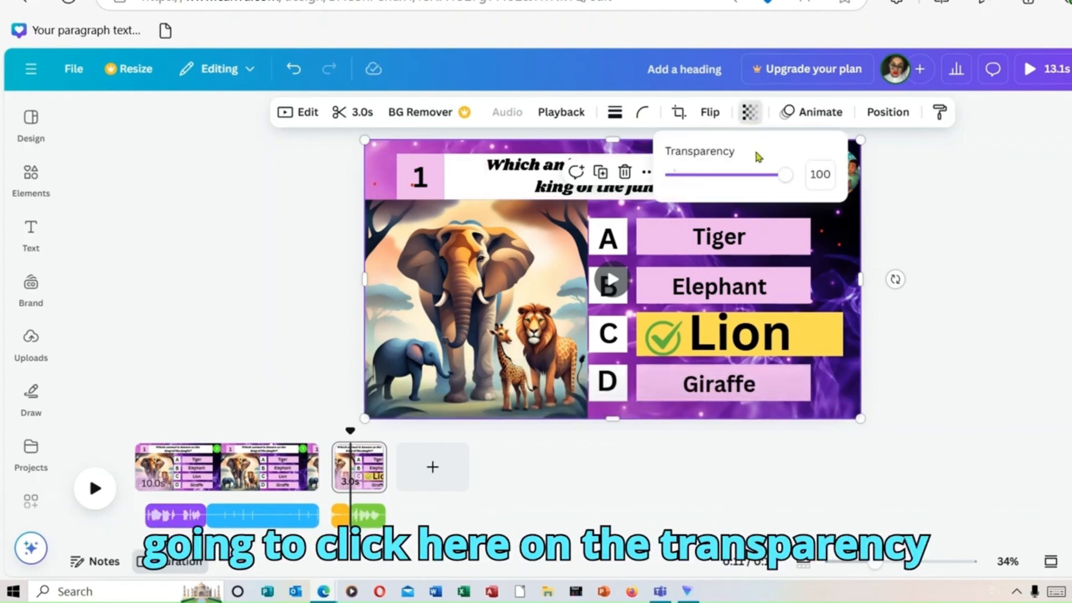
pyautogui.moveTo(779, 177); pyautogui.dragTo(724, 180)
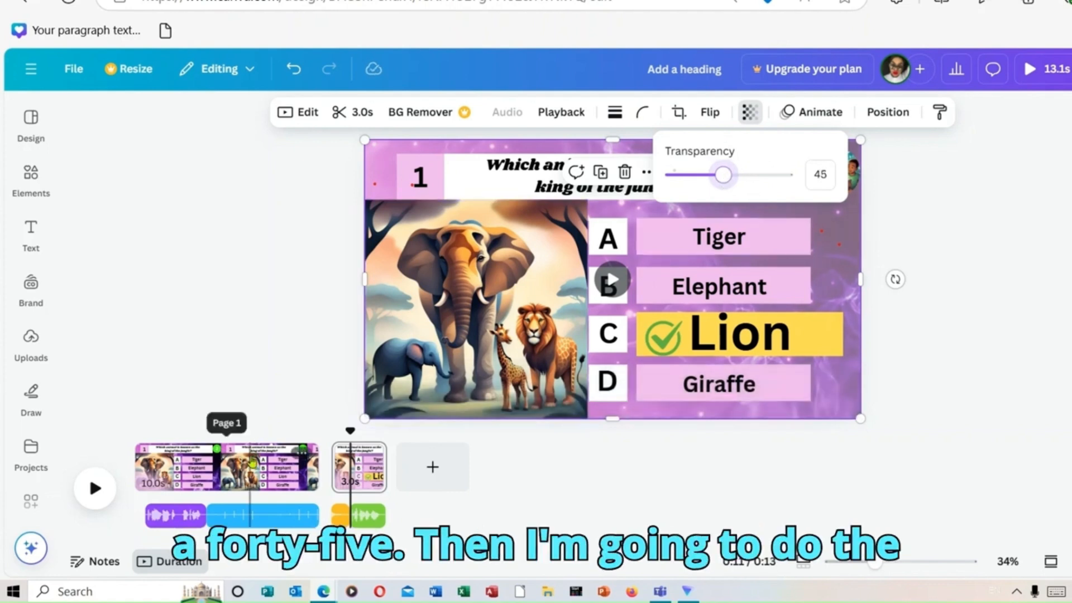
pyautogui.click(253, 463)
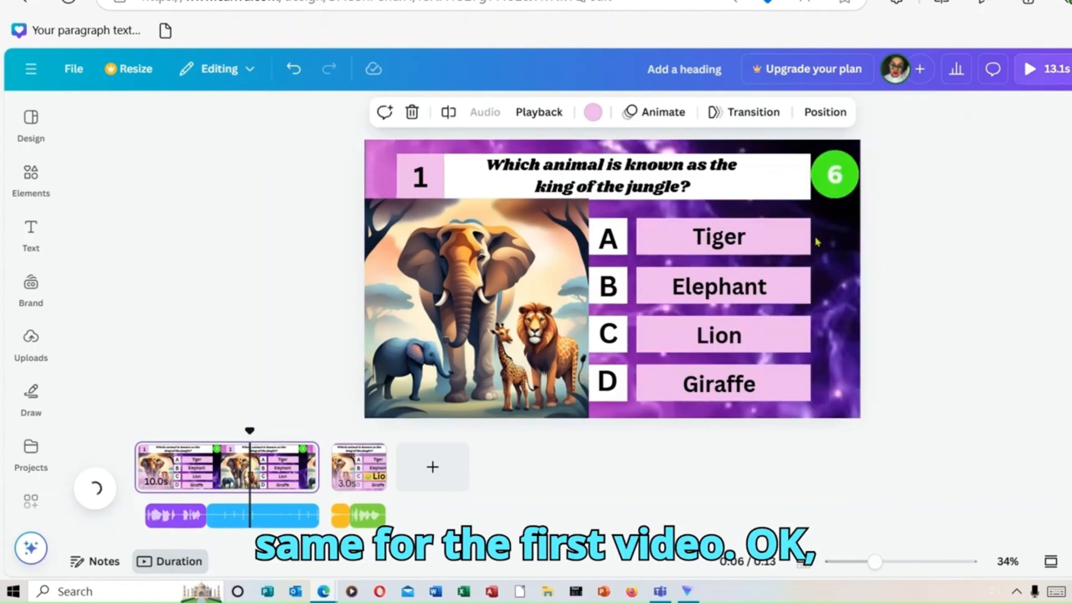
pyautogui.click(839, 268)
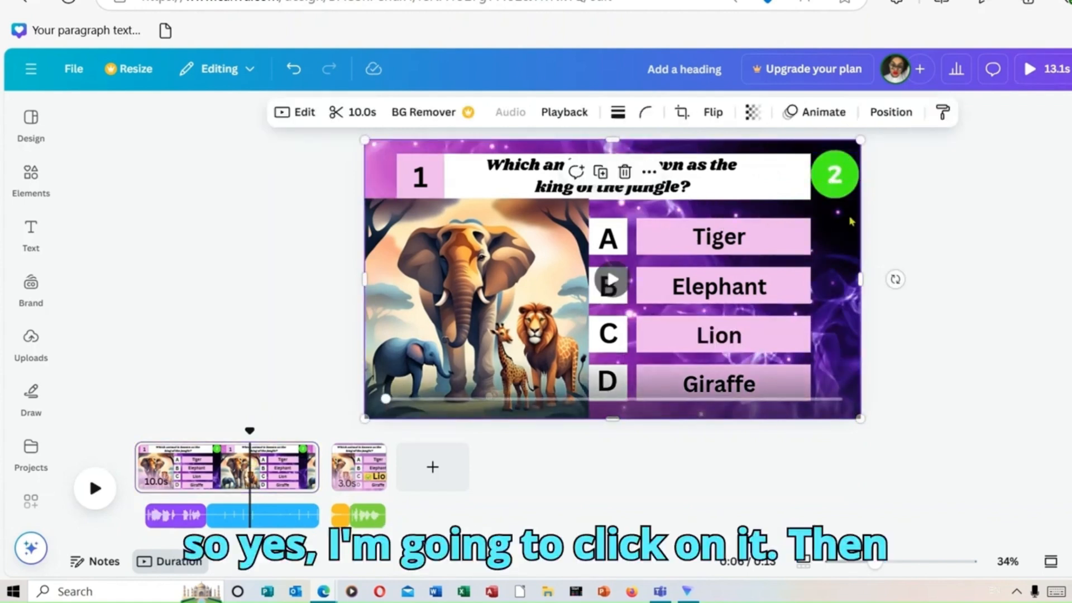
pyautogui.click(753, 112)
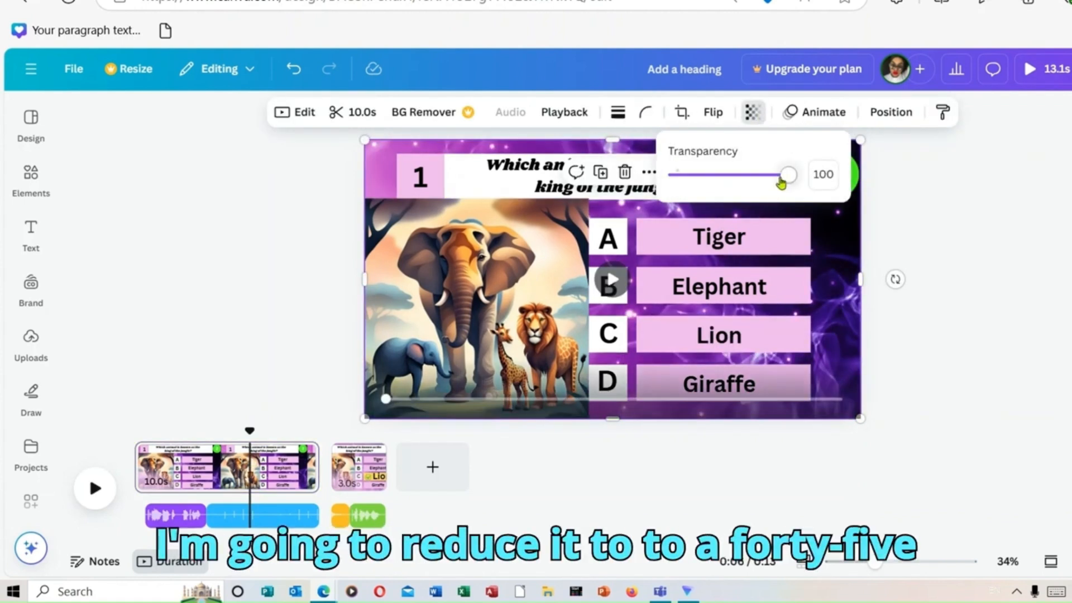
pyautogui.moveTo(783, 180); pyautogui.dragTo(726, 189)
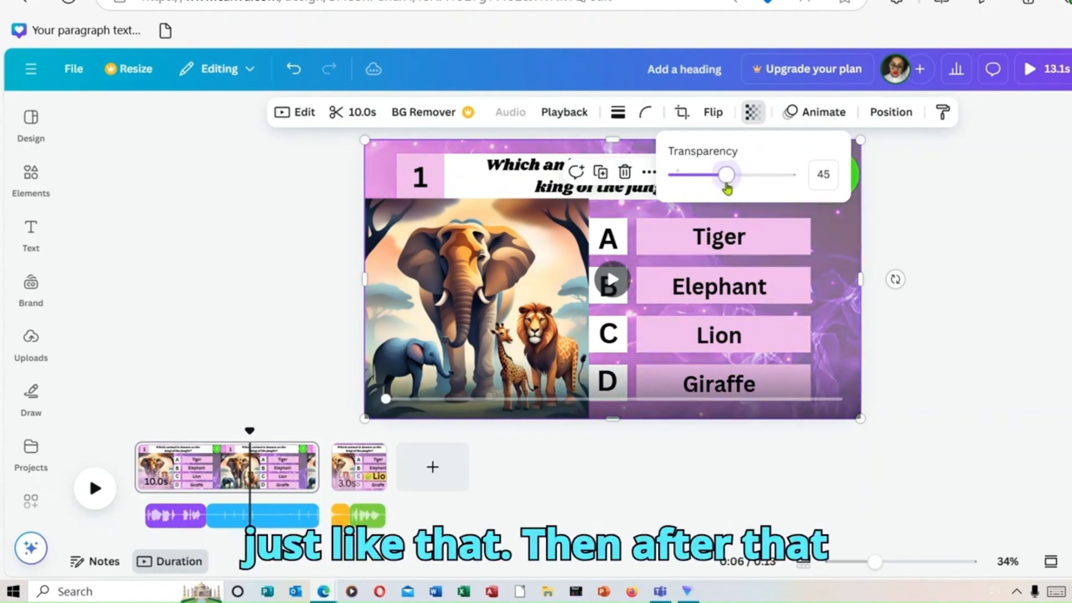
pyautogui.click(953, 267)
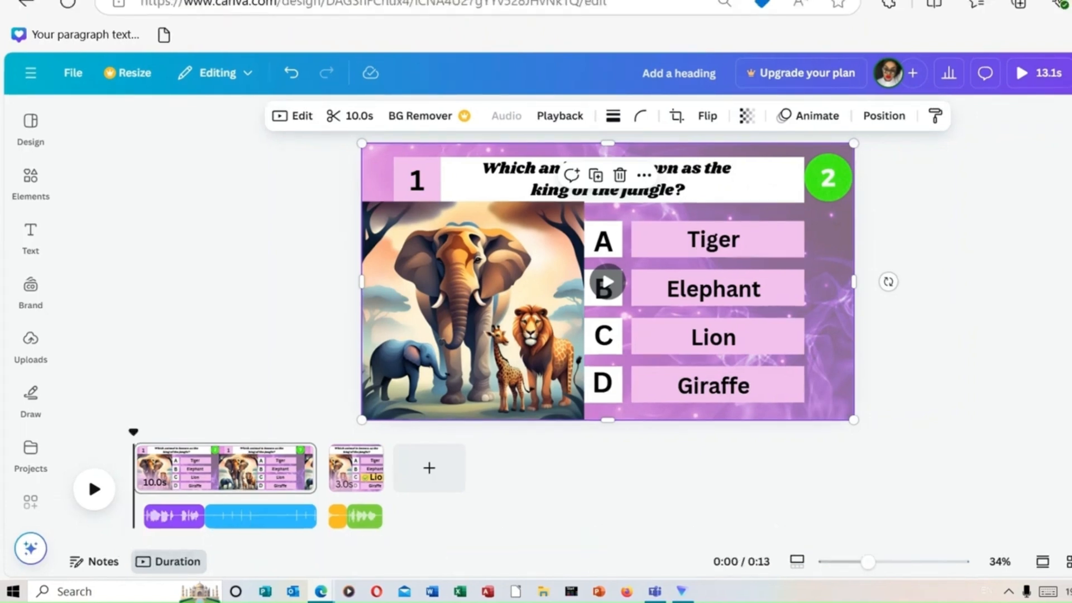
pyautogui.click(1070, 562)
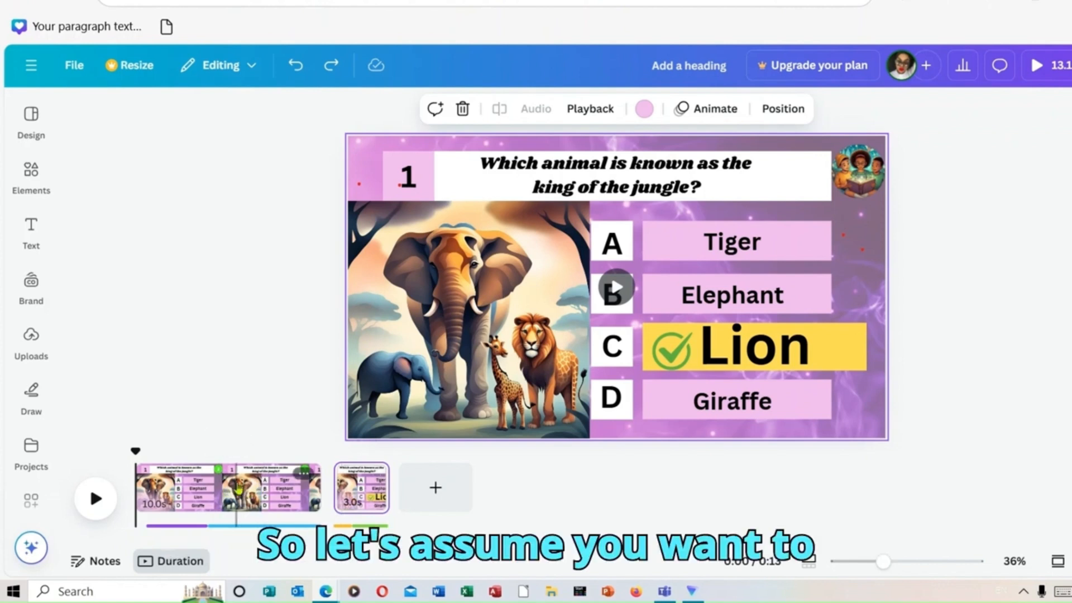
# Step: Duplicate the question page and move the answer page between the original and the copy
pyautogui.rightClick(273, 494)
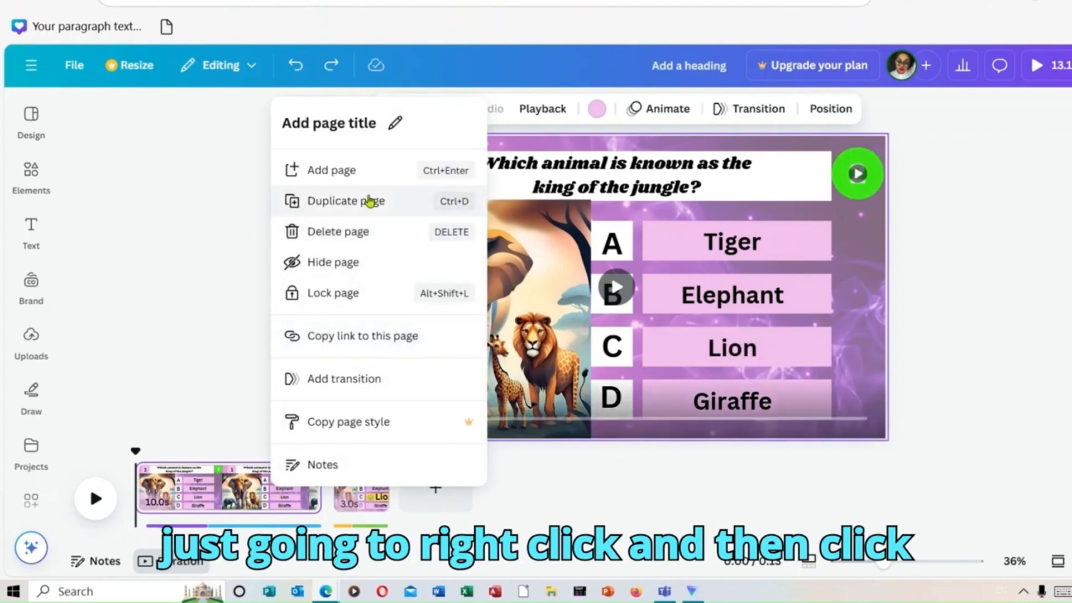
pyautogui.click(369, 201)
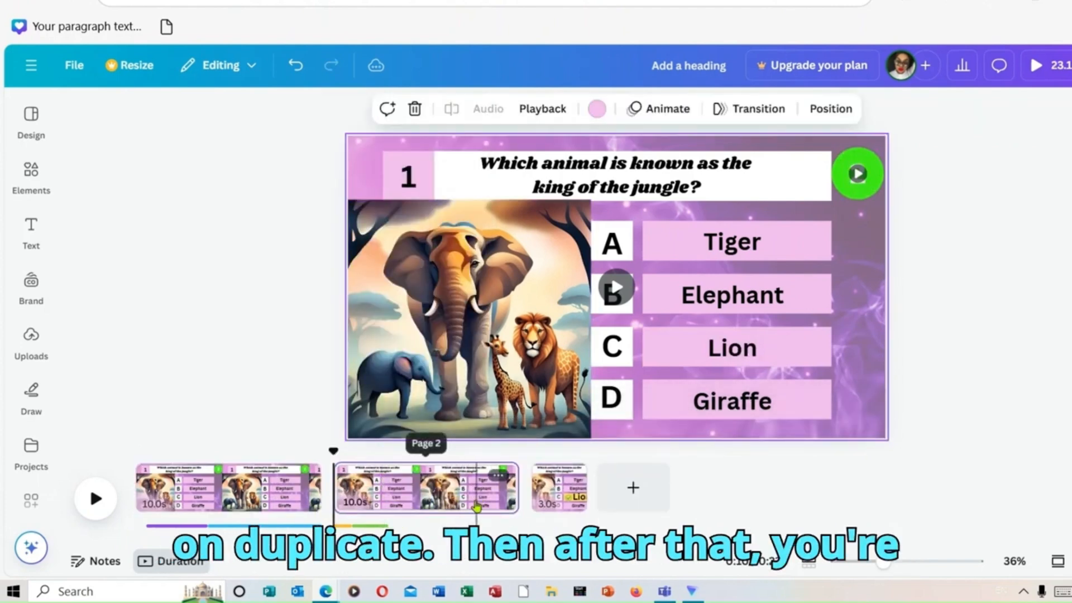
pyautogui.click(549, 498)
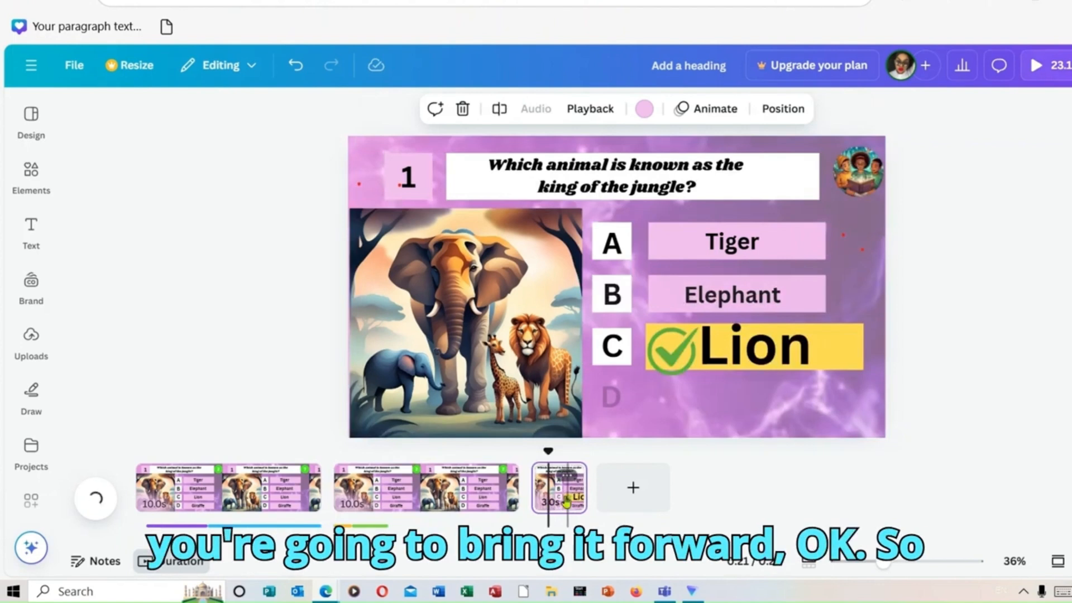
pyautogui.click(536, 498)
pyautogui.moveTo(567, 511); pyautogui.dragTo(439, 512)
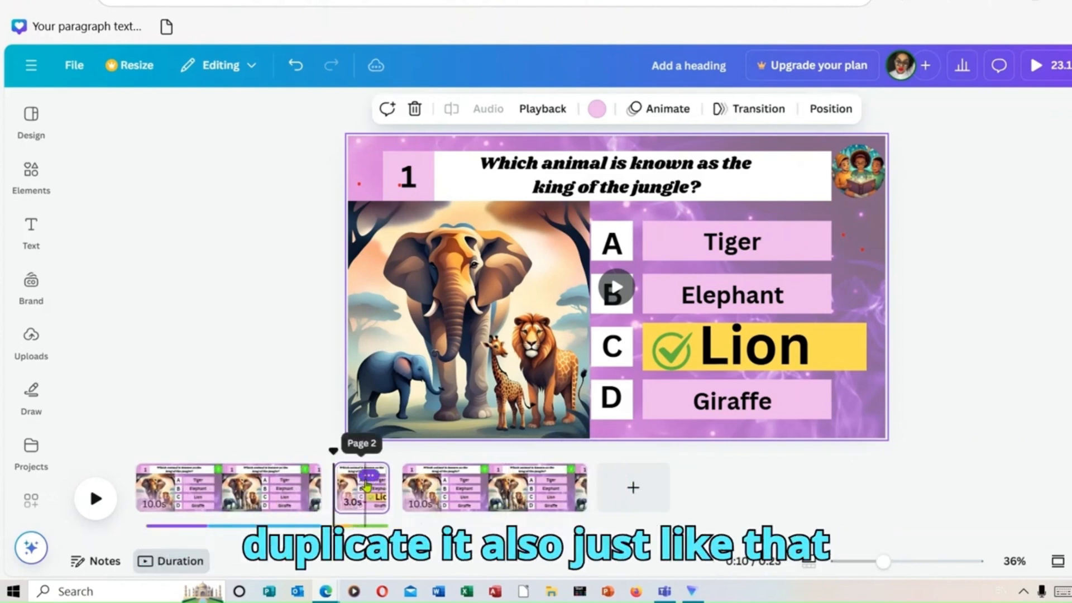
# Step: Duplicate the answer page and move the copied question page between the two answer pages
pyautogui.click(367, 478)
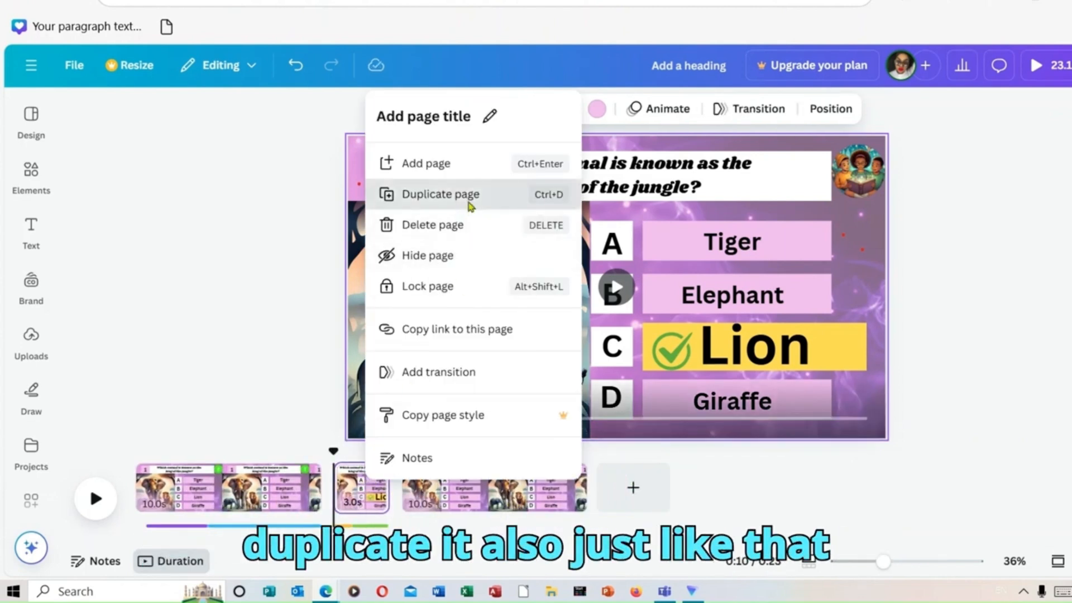
pyautogui.click(469, 195)
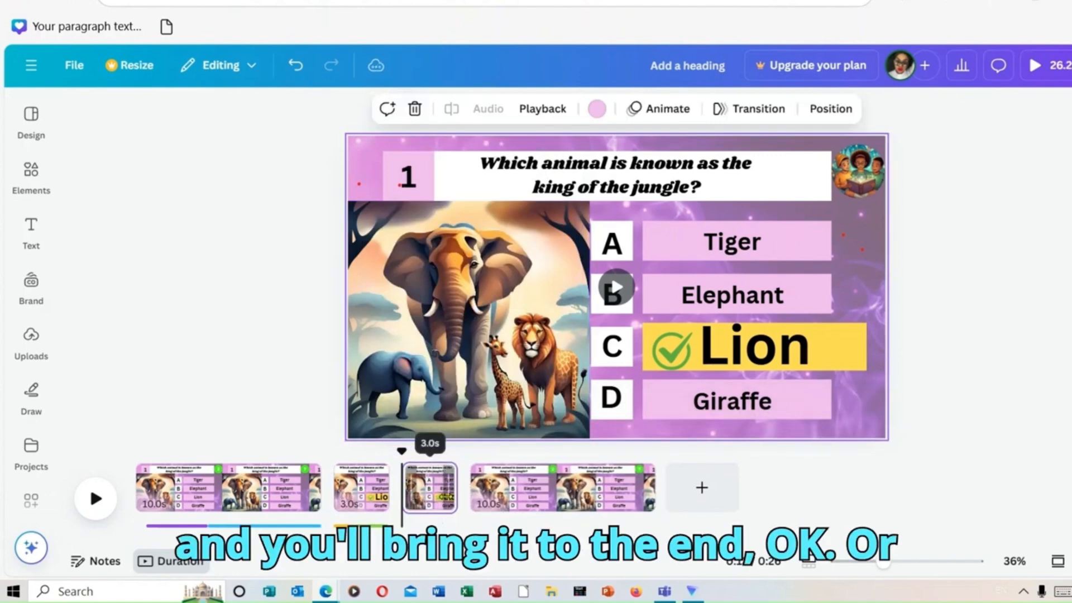
pyautogui.click(445, 497)
pyautogui.click(570, 497)
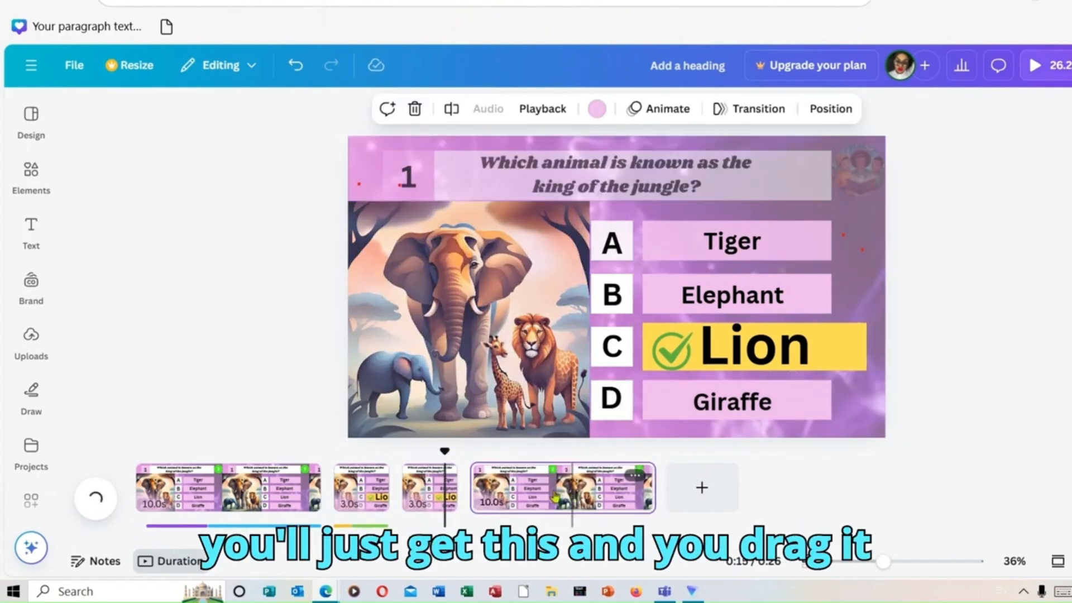
pyautogui.moveTo(570, 497); pyautogui.dragTo(436, 496)
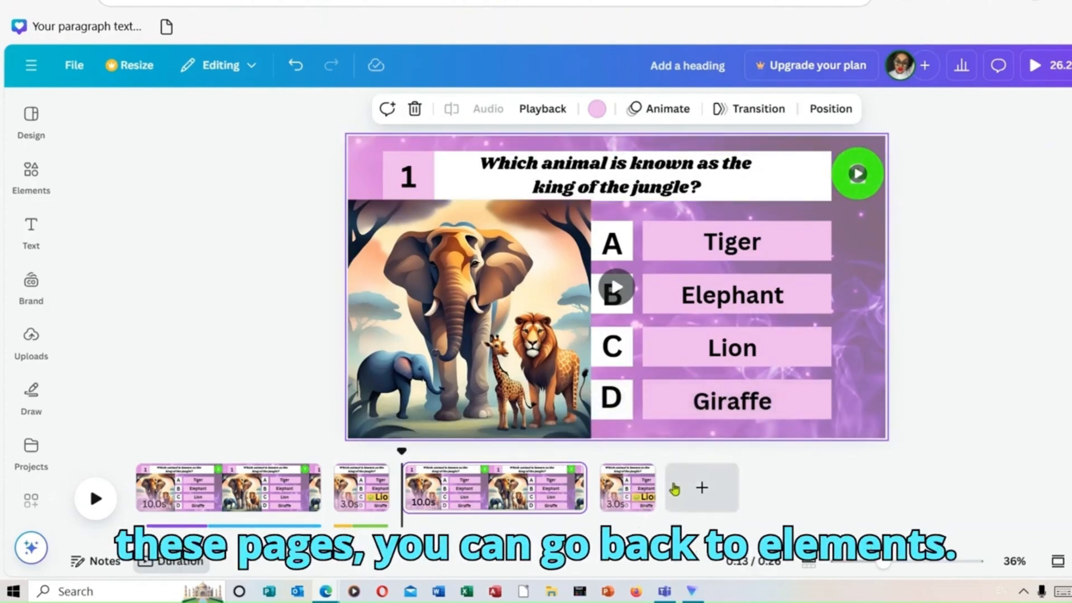
# Step: With the elements library open, review the first answer box on the copied question page and the copied answer page
pyautogui.click(31, 170)
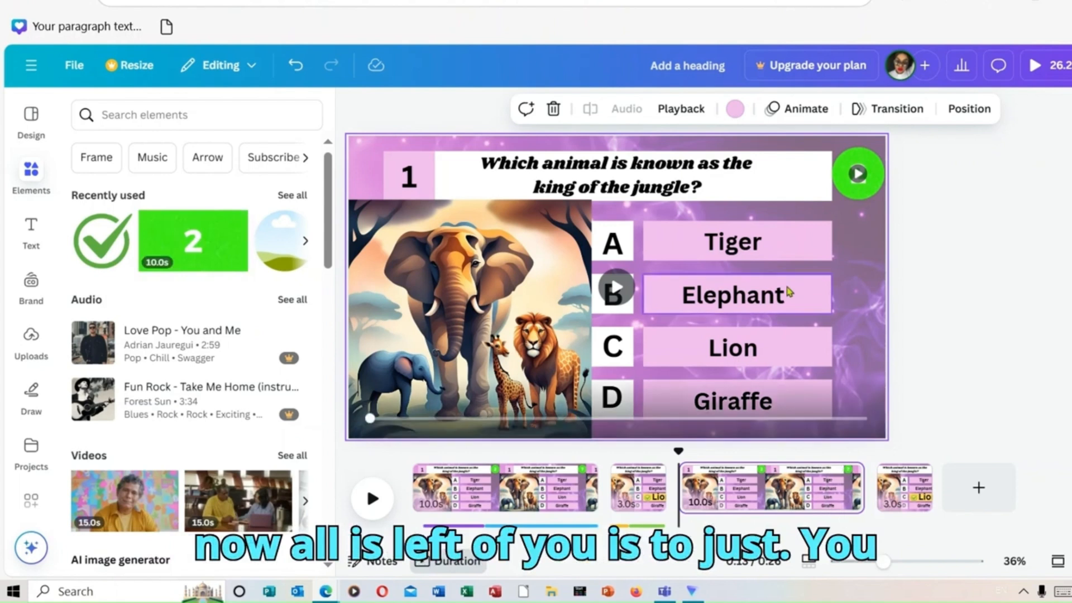
pyautogui.click(771, 258)
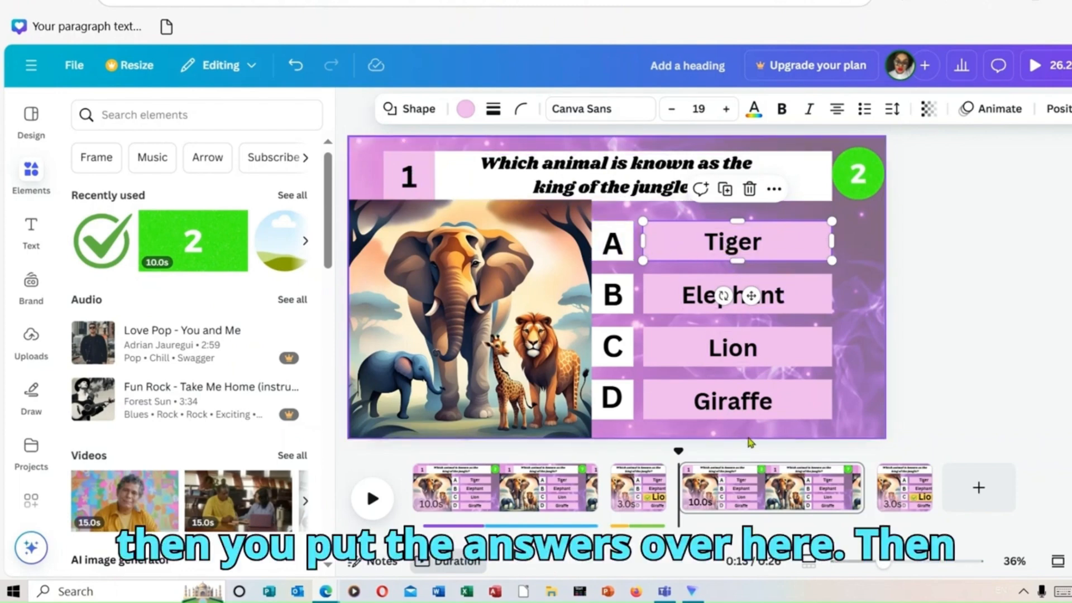
pyautogui.click(901, 499)
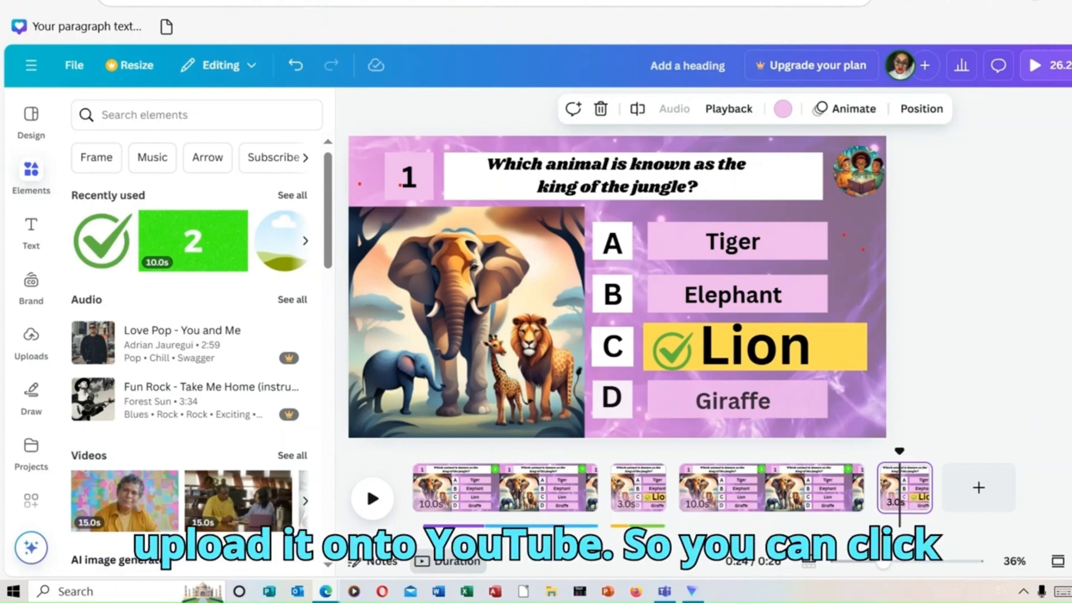
# Step: Show the download settings for an MP4 video of all pages, and close them
pyautogui.click(1071, 66)
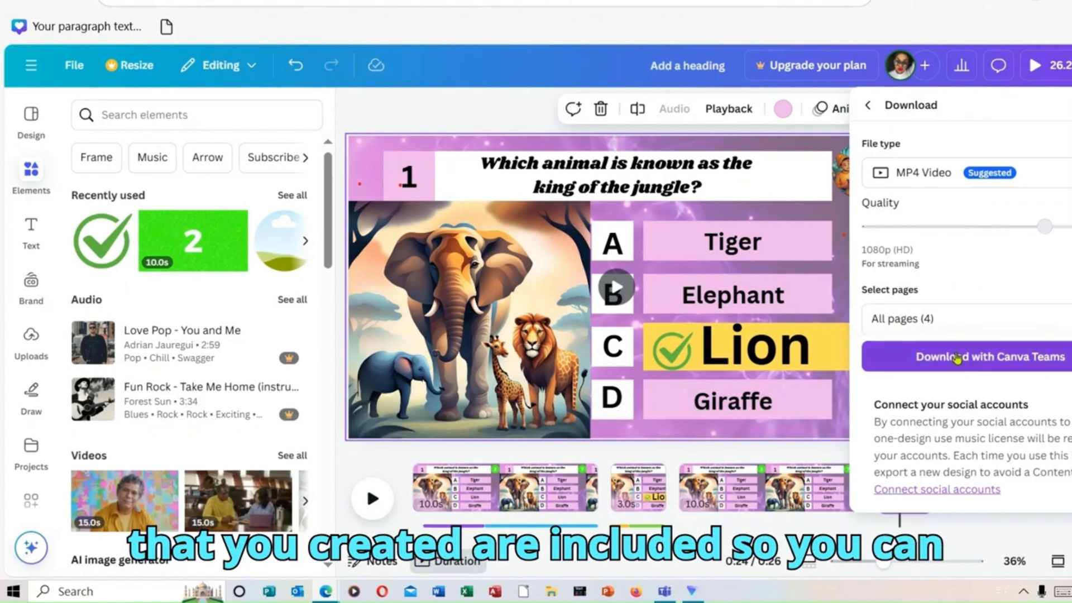
pyautogui.click(515, 92)
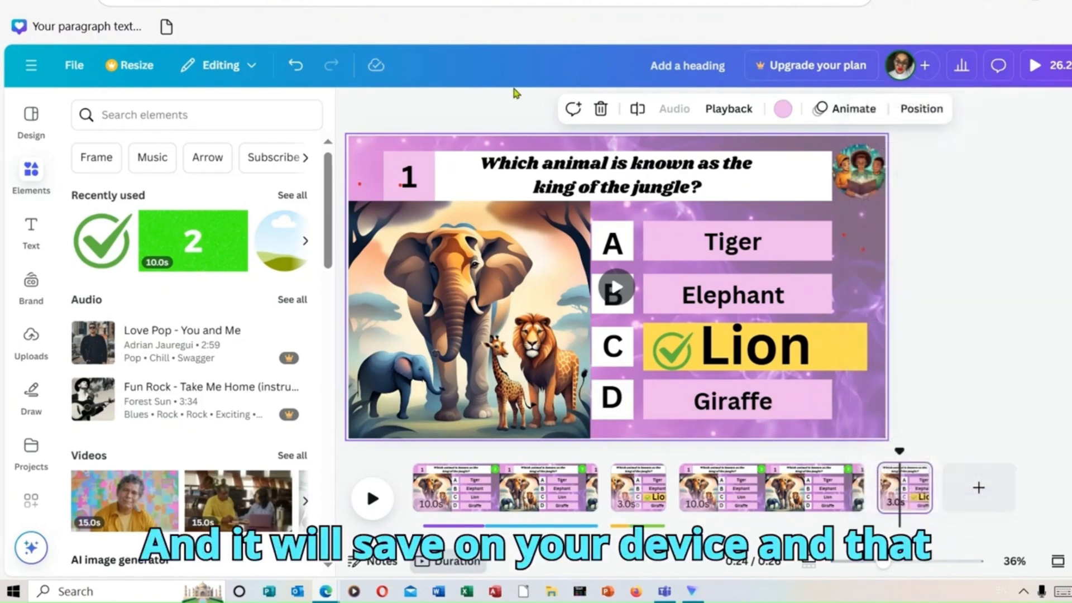